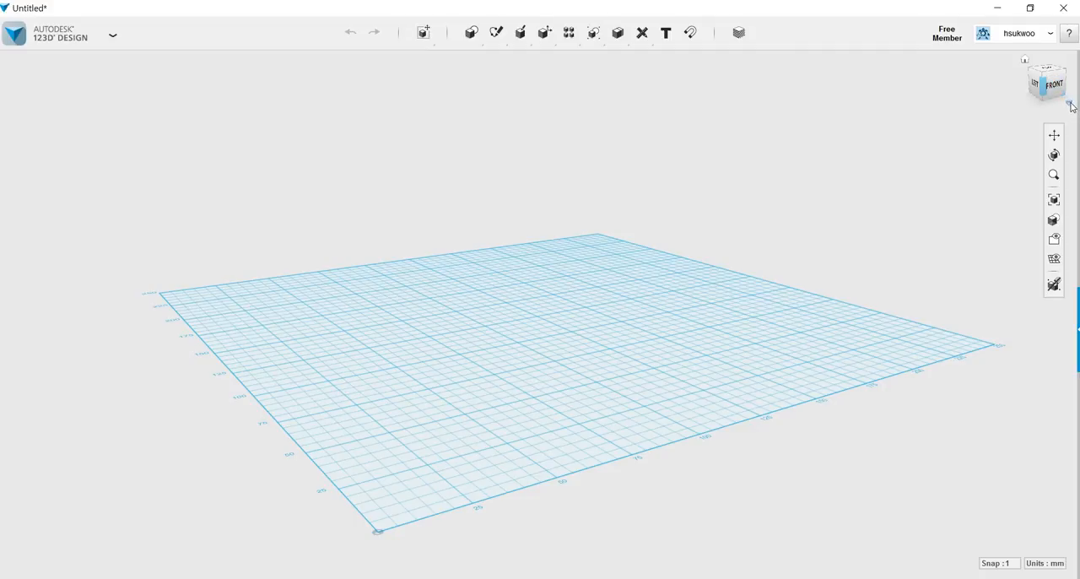
Switch the view projection to Orthographic.
click(1069, 102)
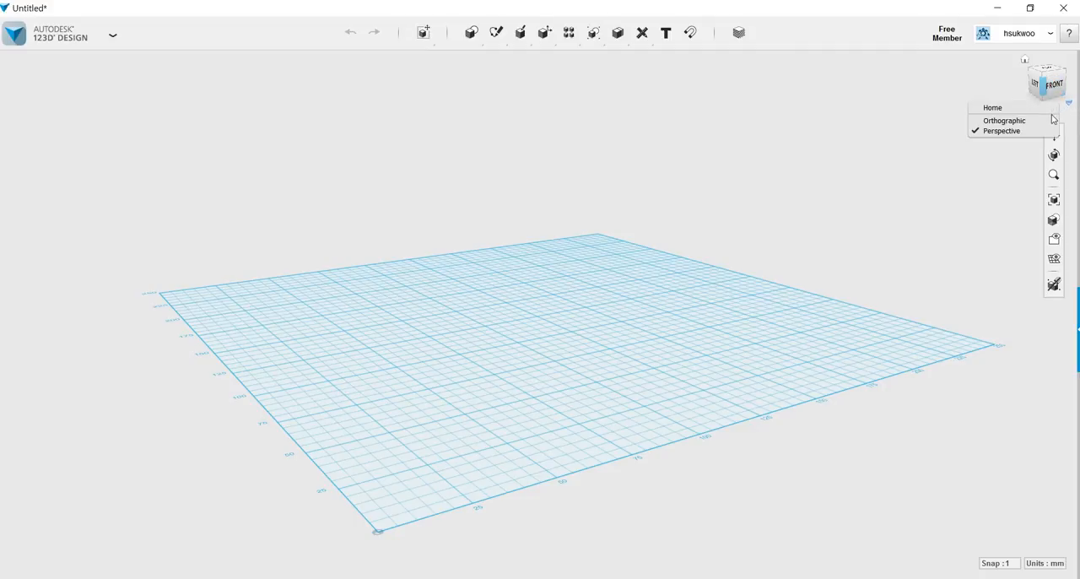
click(1017, 120)
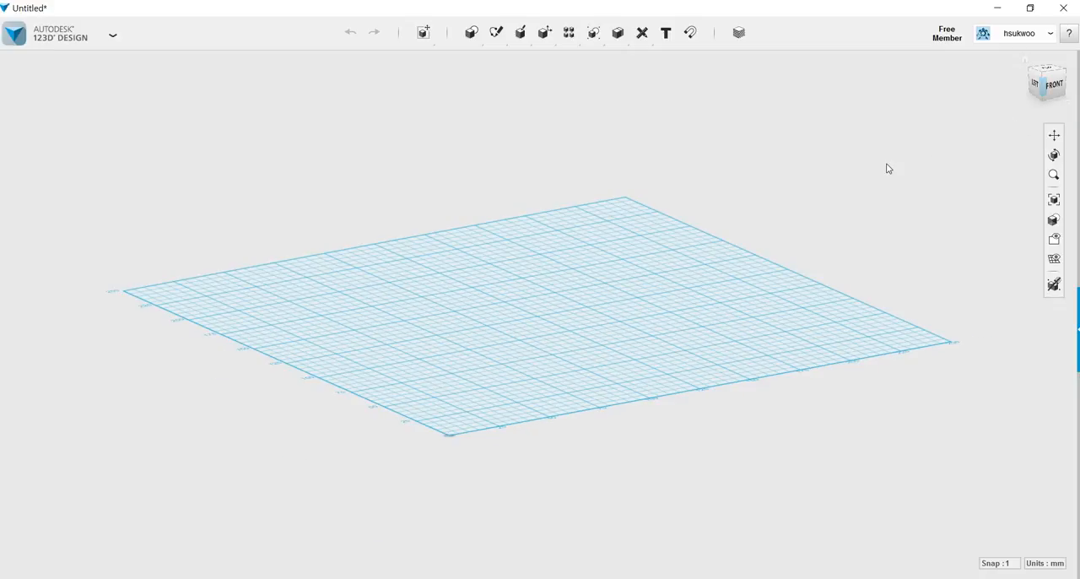
Insert a box 250 mm long, 35 mm wide and 5 mm high on the work grid.
mouse_move(473, 33)
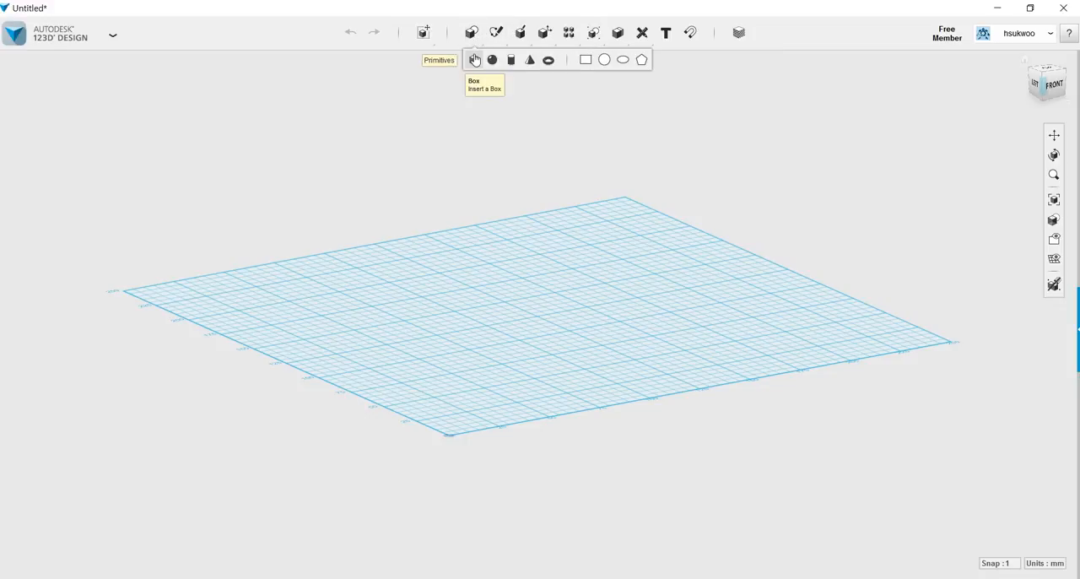
click(474, 62)
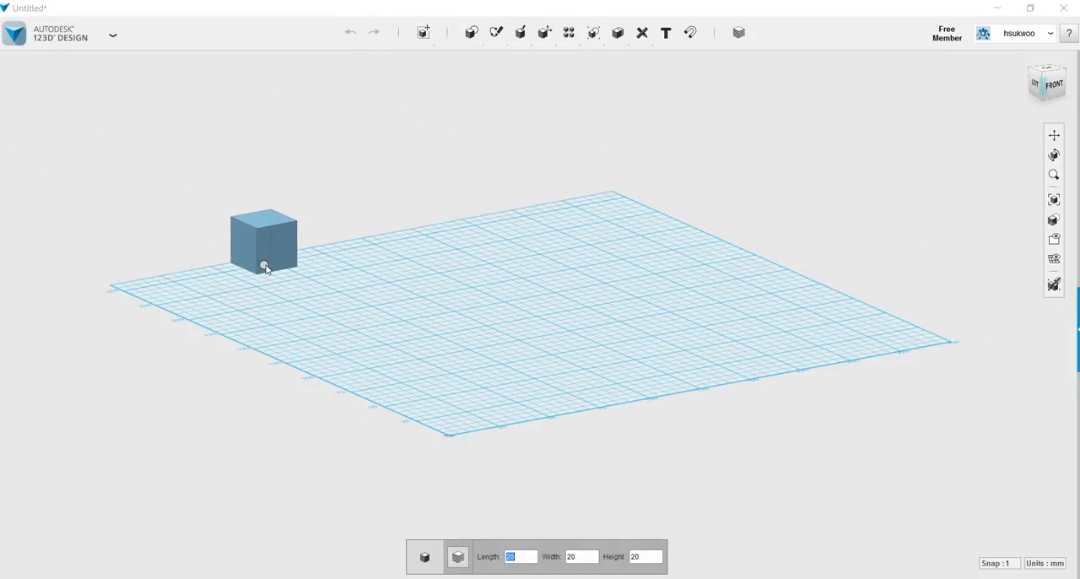
text(250)
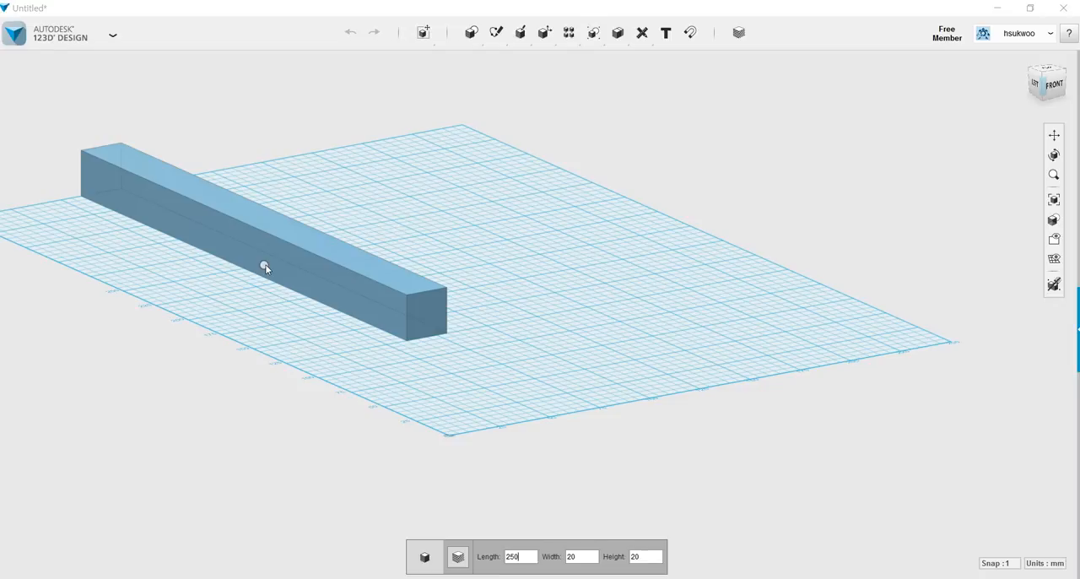
key(Tab)
text(35)
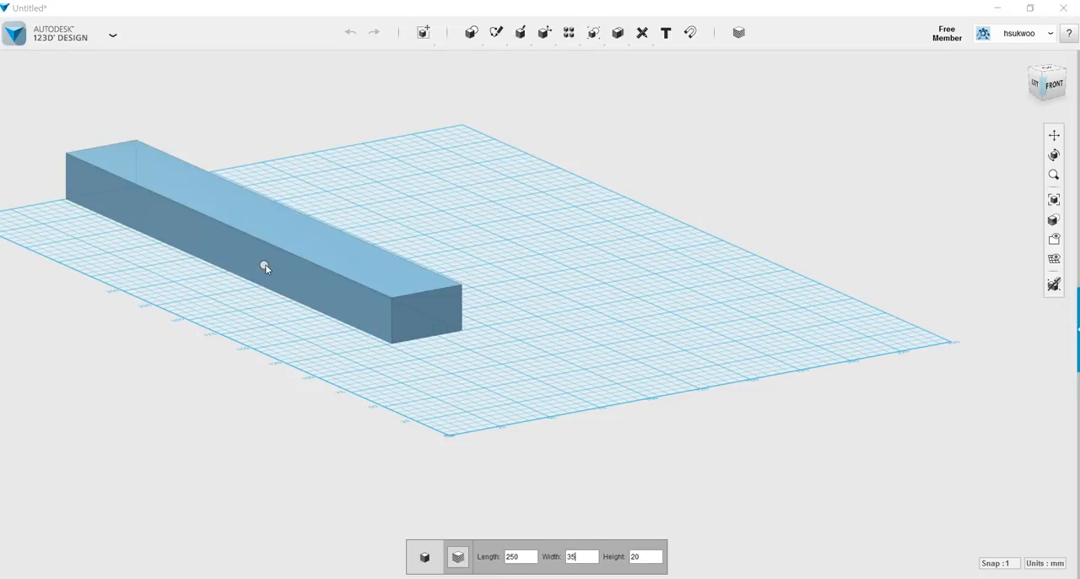
key(Tab)
text(5)
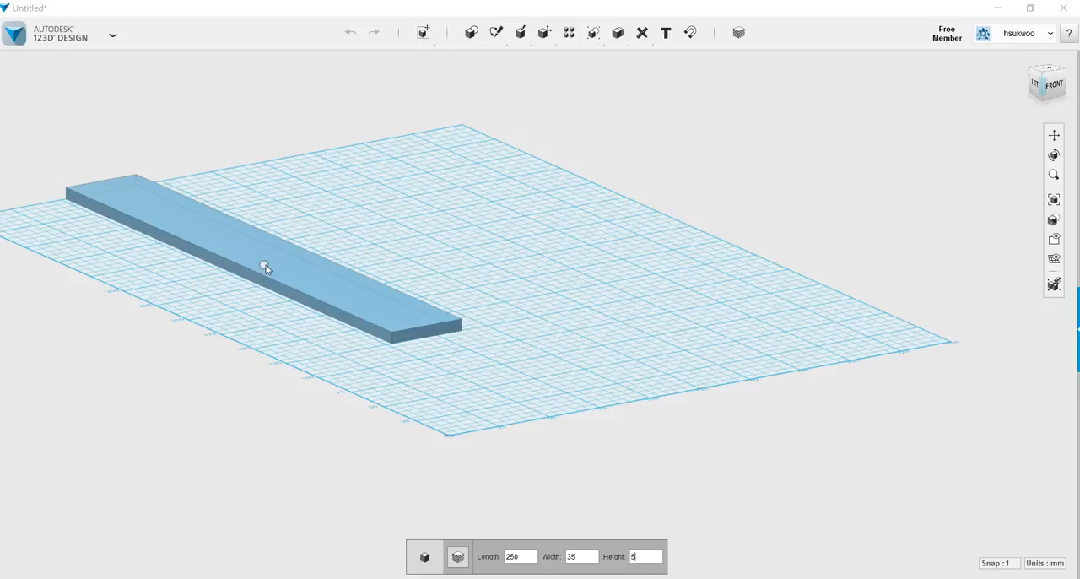
click(394, 325)
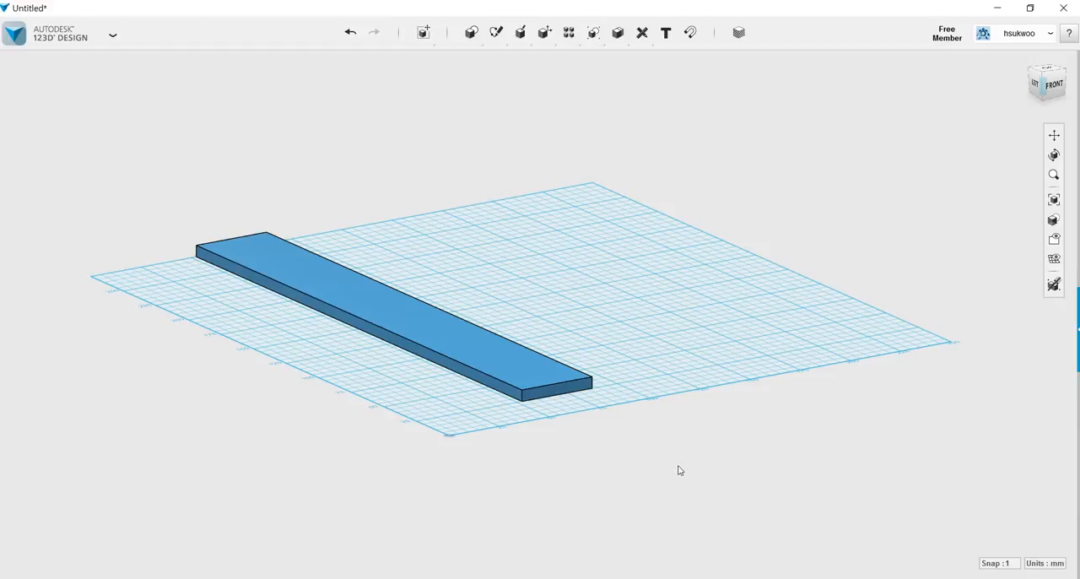
Project the outline of the box's top face onto a sketch on that same face.
right_drag(548, 434, 605, 473)
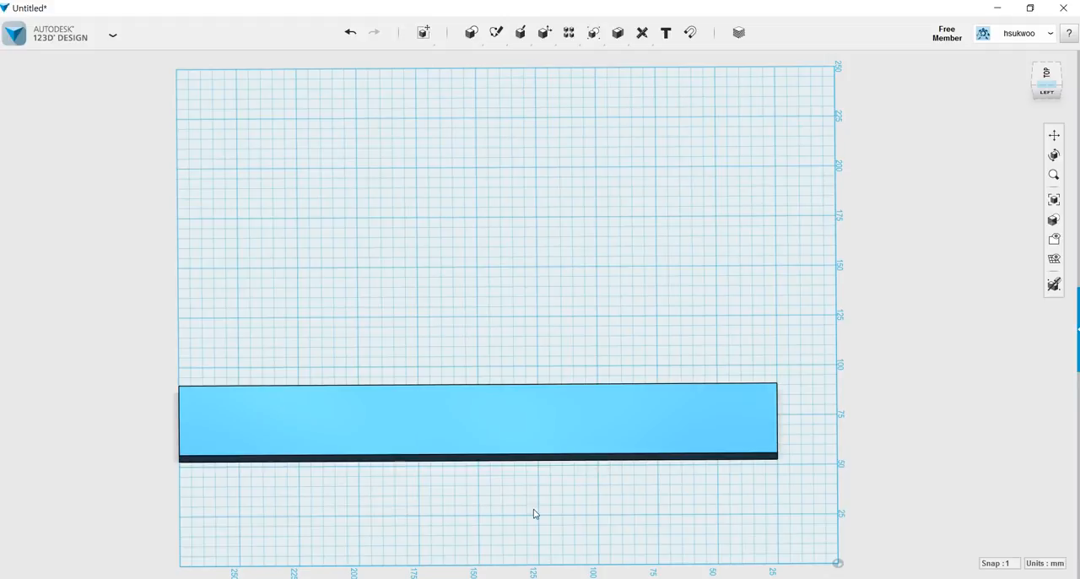
mouse_move(477, 40)
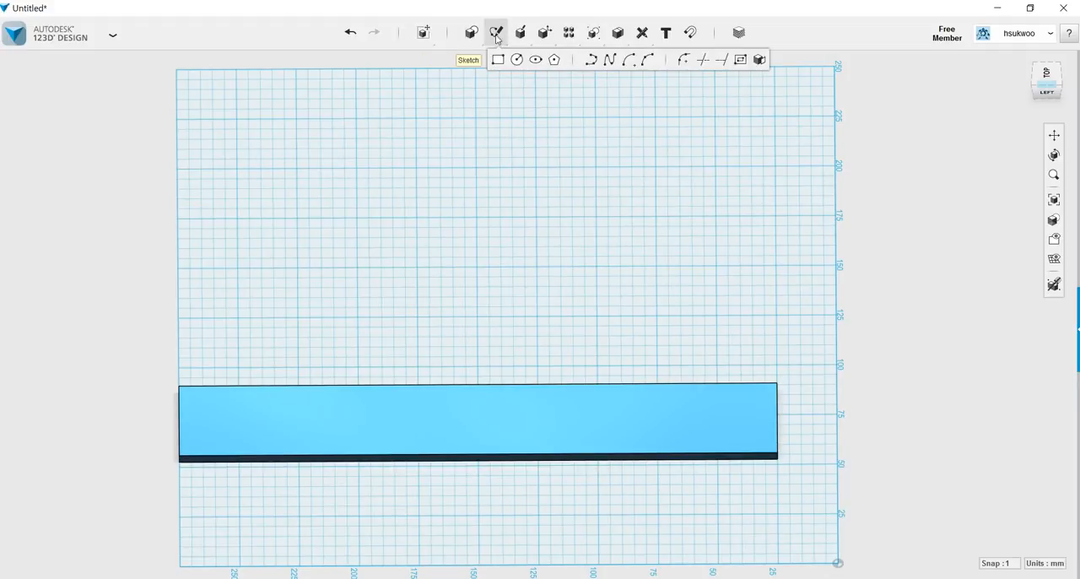
click(761, 59)
click(346, 395)
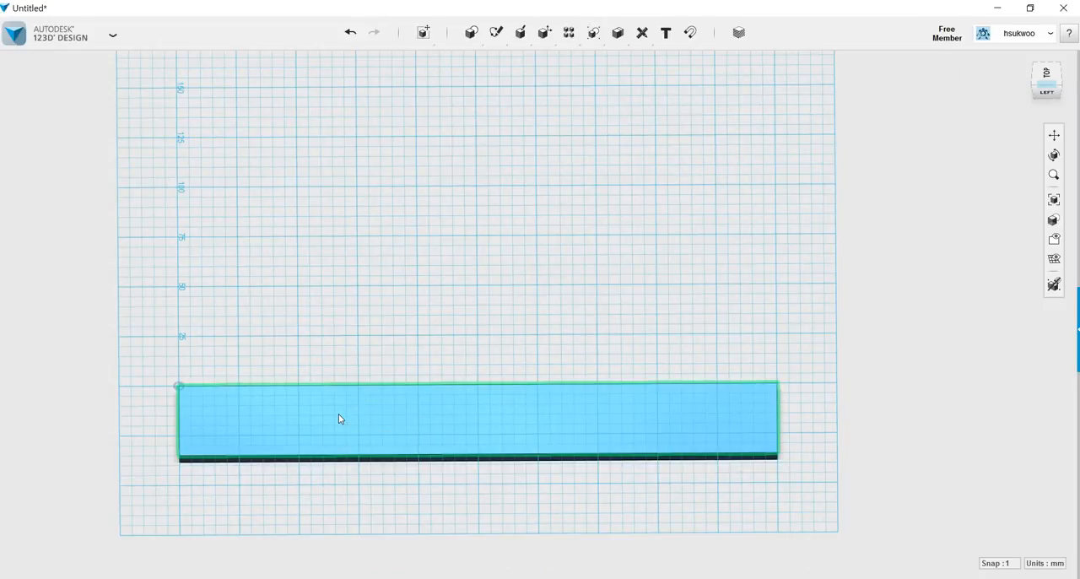
click(389, 417)
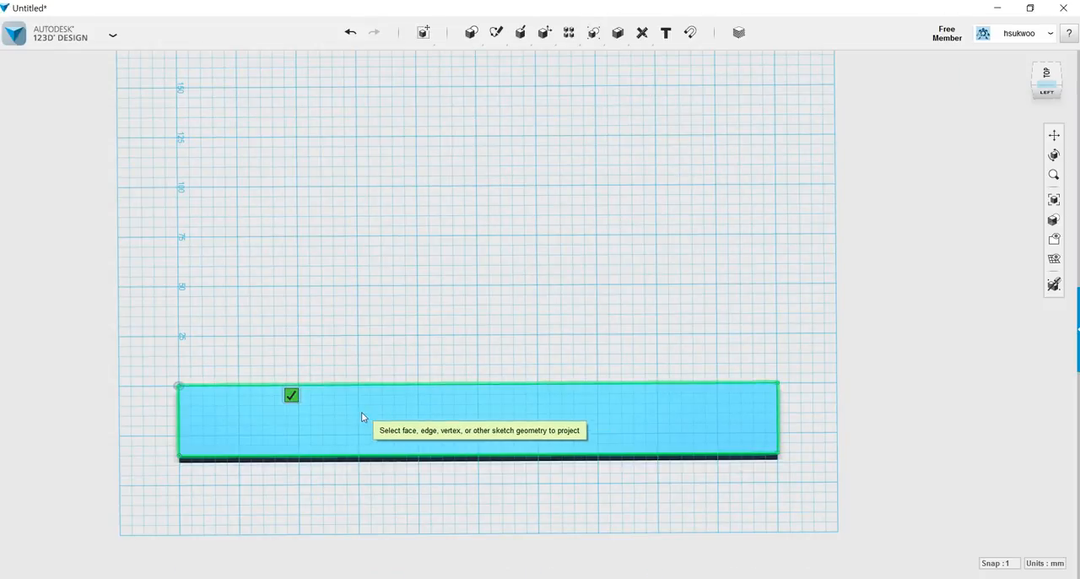
click(291, 395)
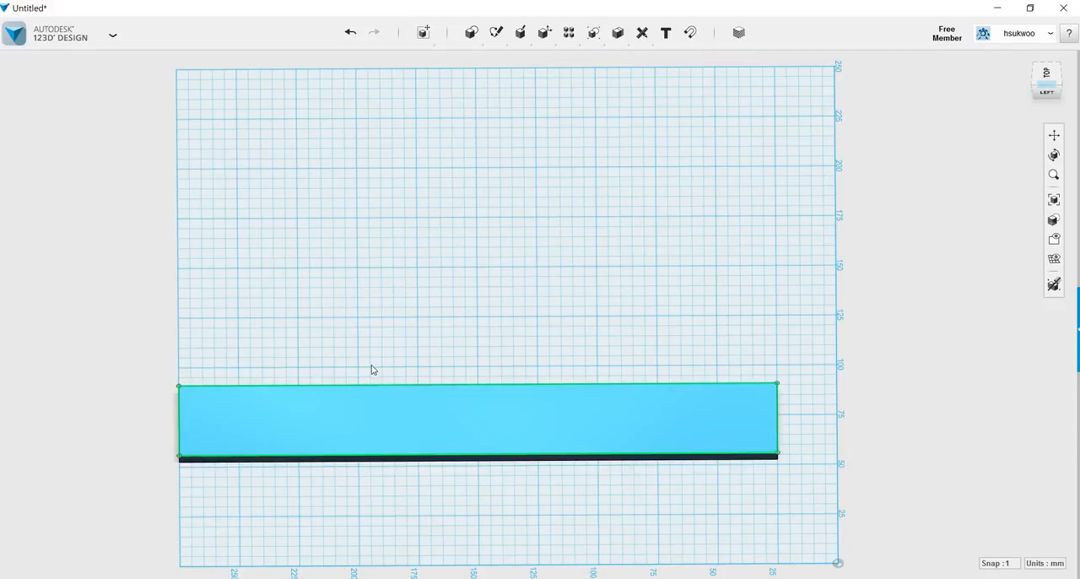
In the projected sketch, draw a 240 by 3 mm rectangle along the front long edge, about 5 mm in from the short edge.
scroll(370, 364, up, 2)
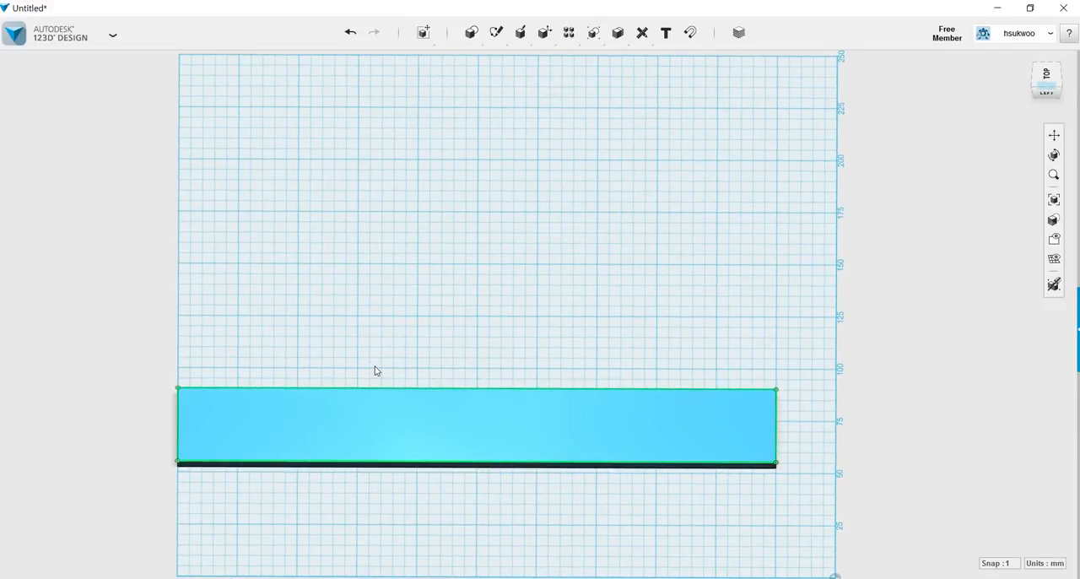
scroll(374, 370, up, 3)
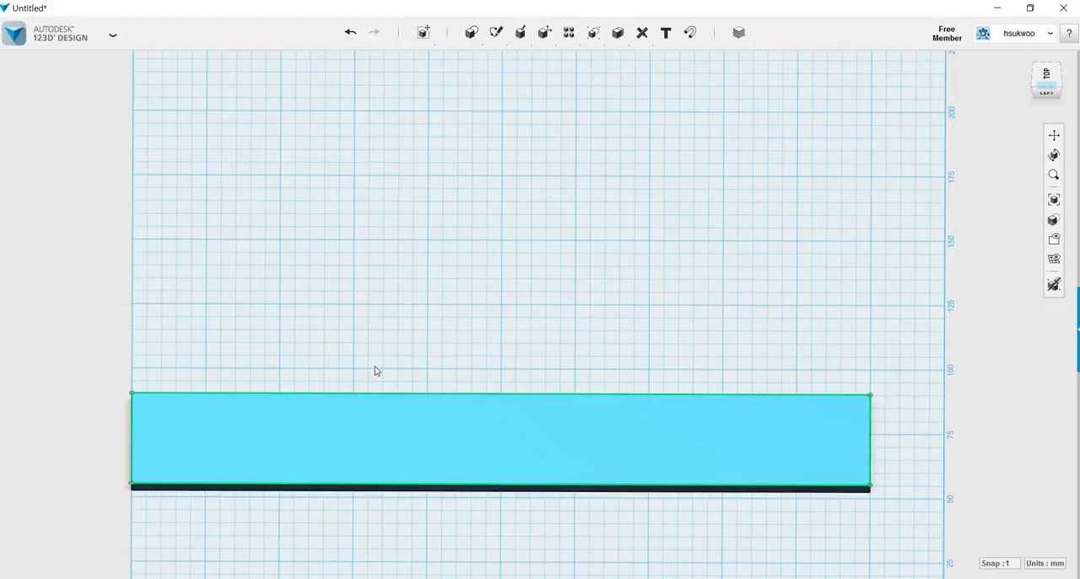
mouse_move(496, 34)
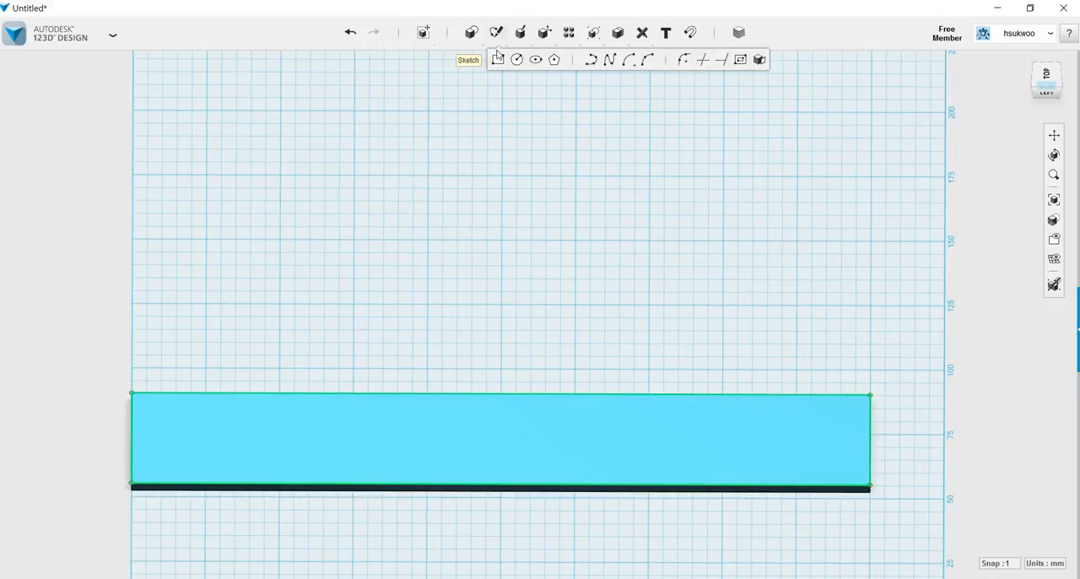
click(498, 59)
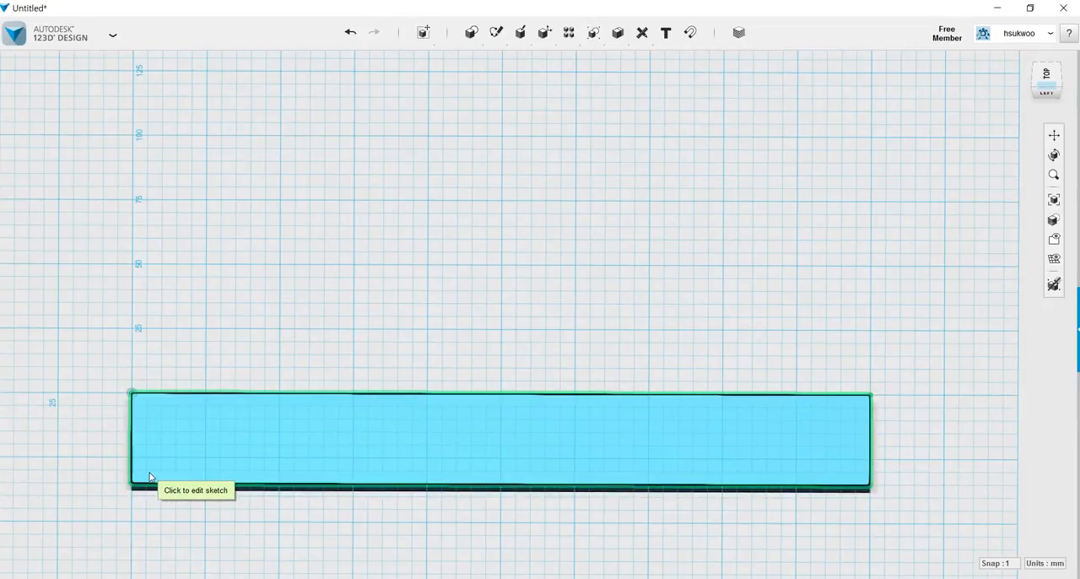
click(224, 450)
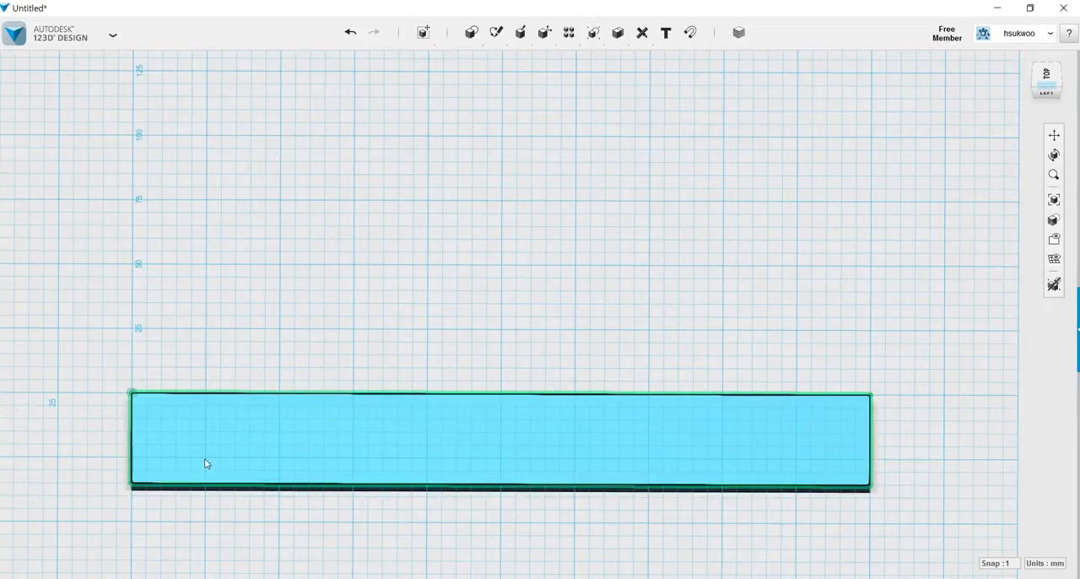
click(145, 470)
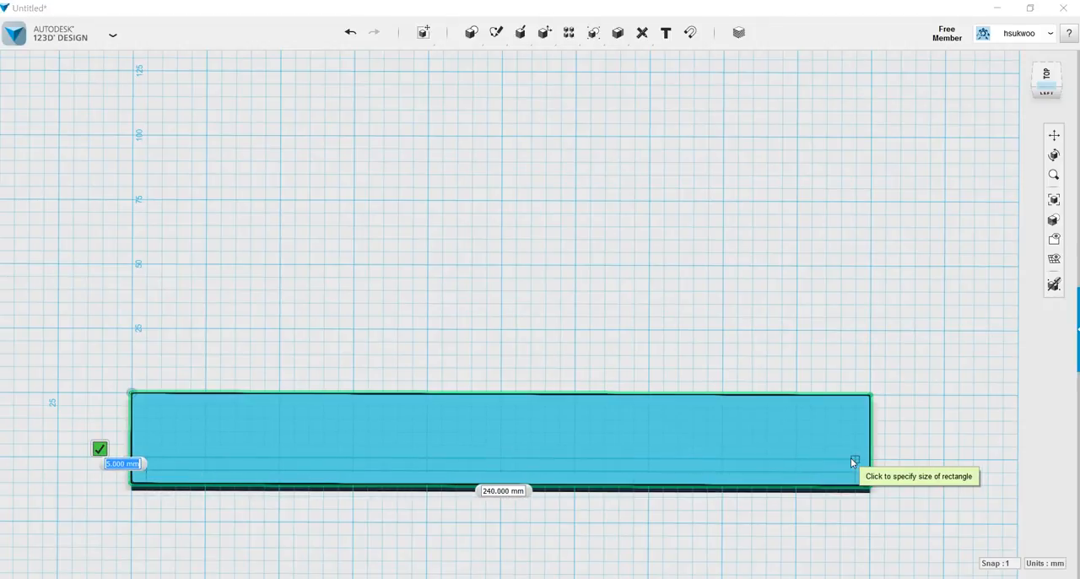
text(3)
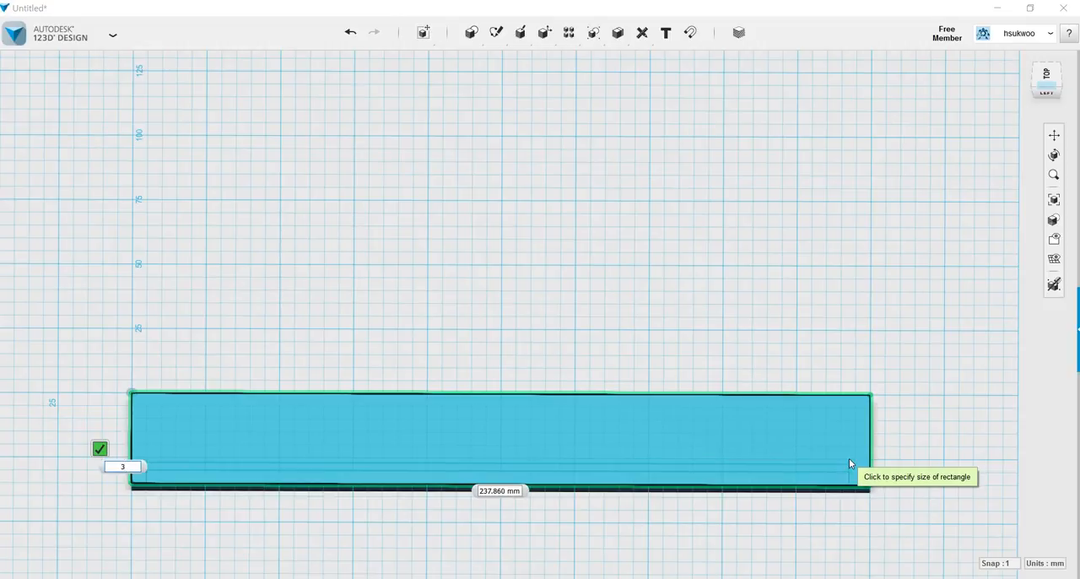
key(Tab)
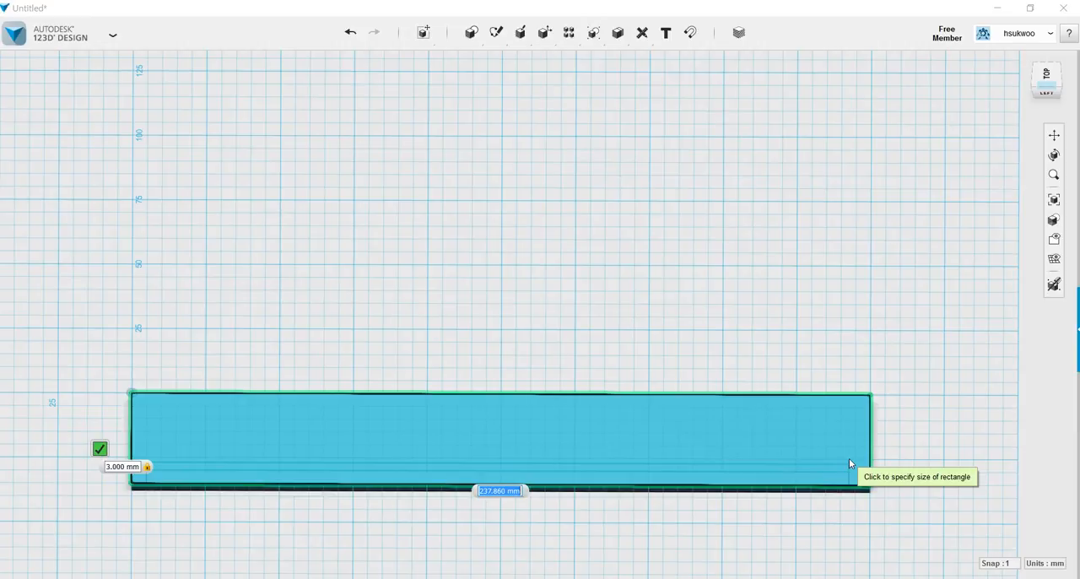
text(240)
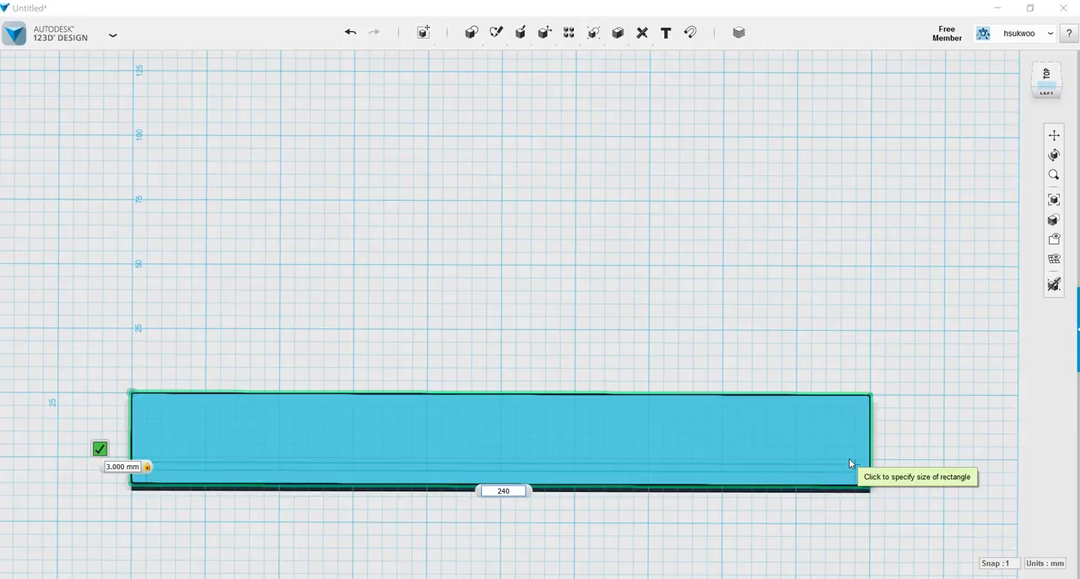
key(Return)
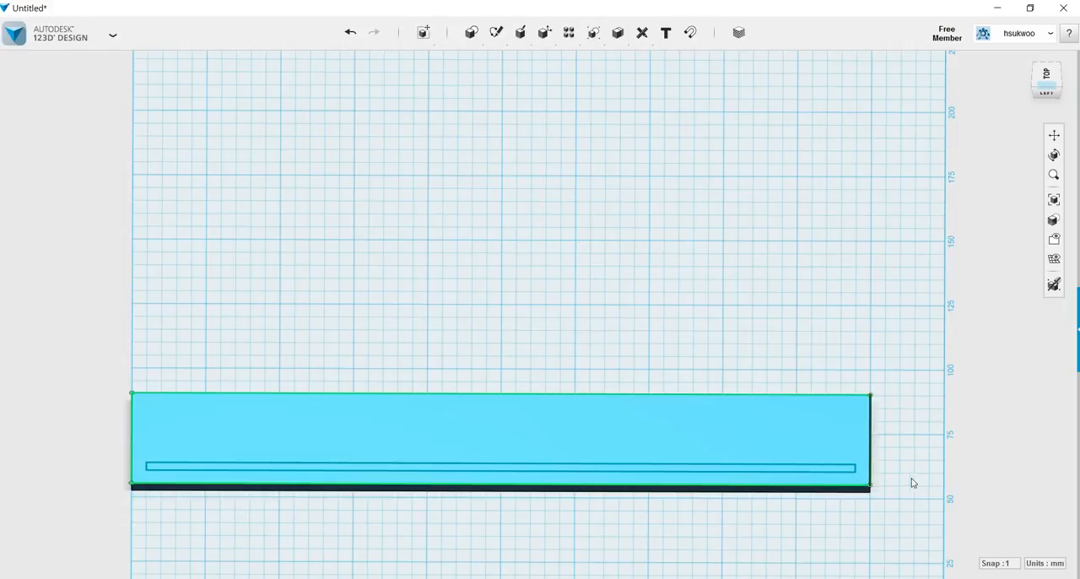
Viewed from the top, dimension the horizontal distance from the narrow rectangle's lower-left corner to the box's left short edge.
right_drag(916, 478, 924, 481)
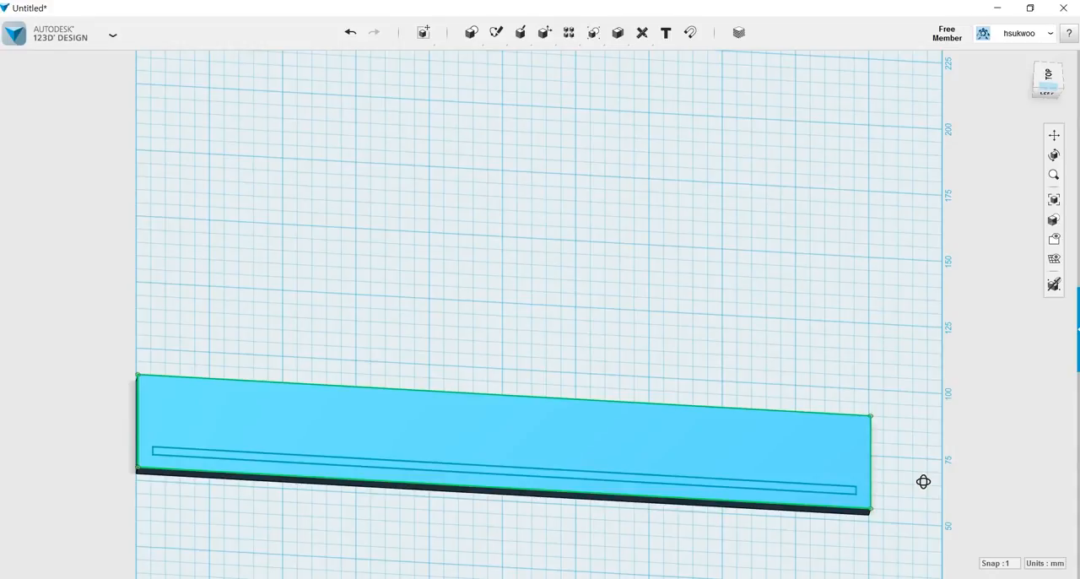
right_drag(86, 482, 92, 499)
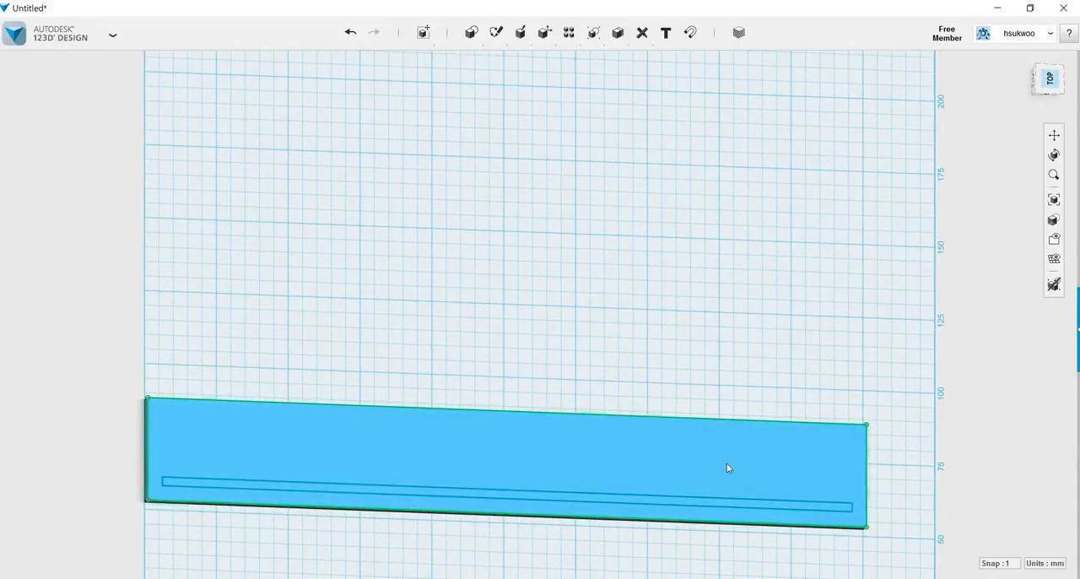
right_drag(926, 403, 927, 403)
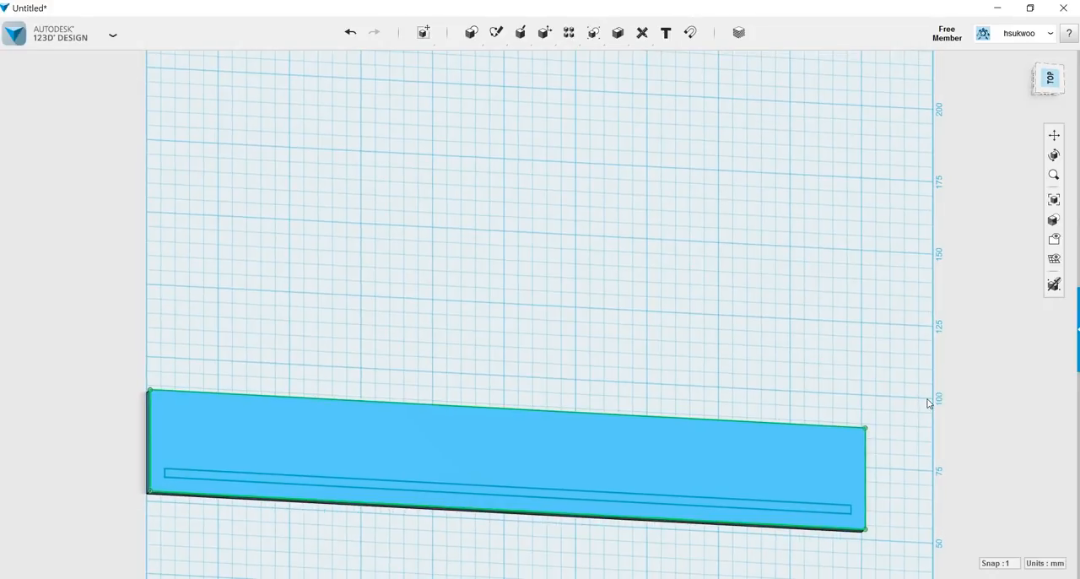
click(1049, 82)
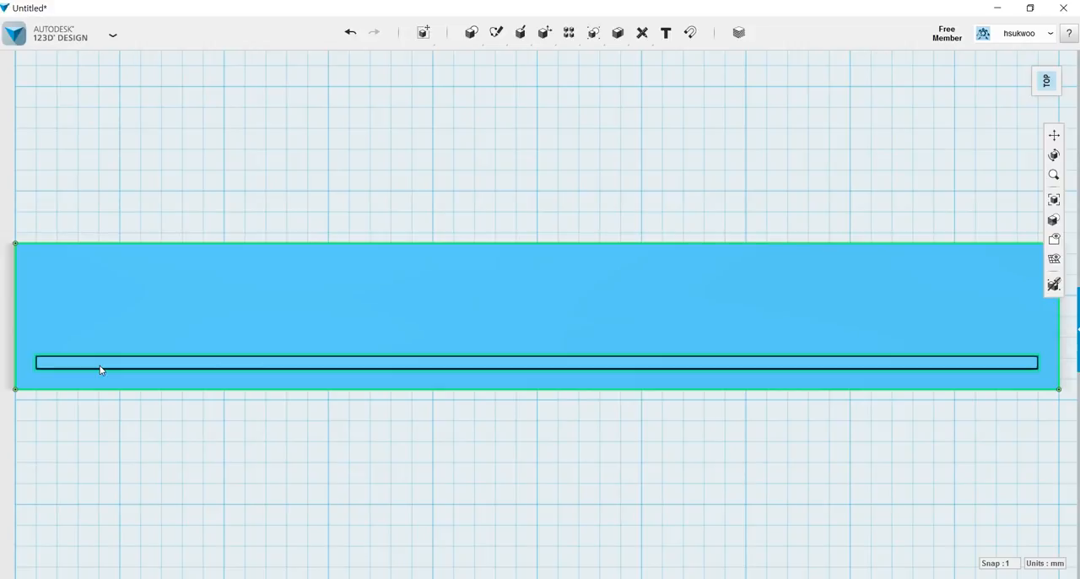
click(100, 367)
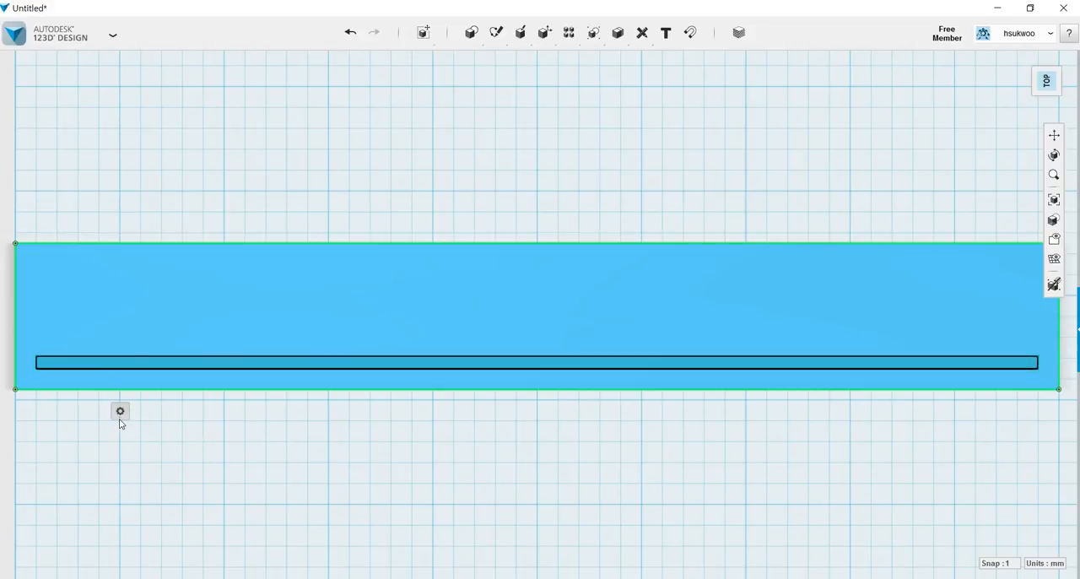
mouse_move(121, 412)
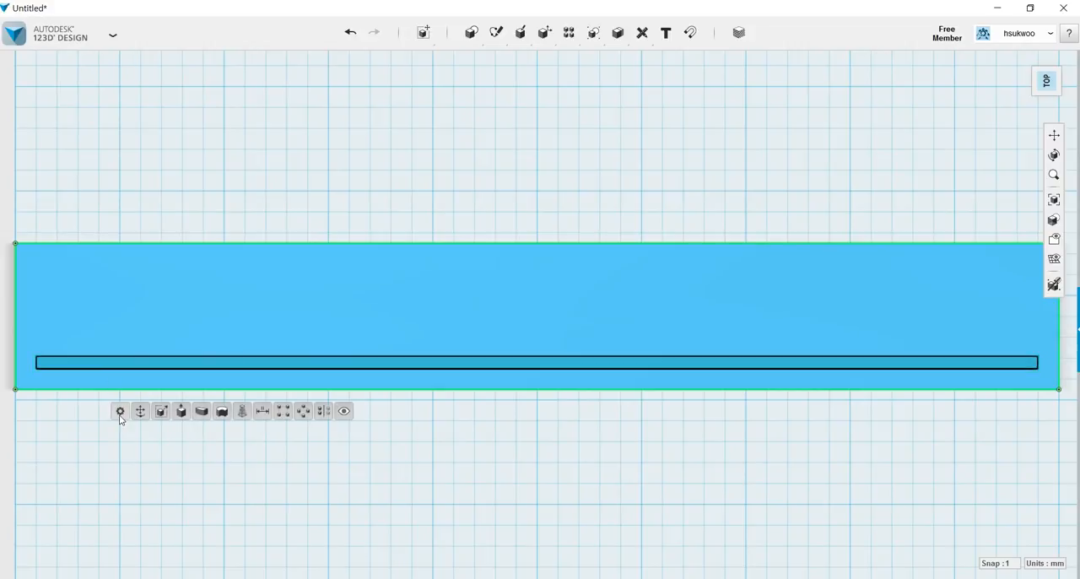
click(263, 411)
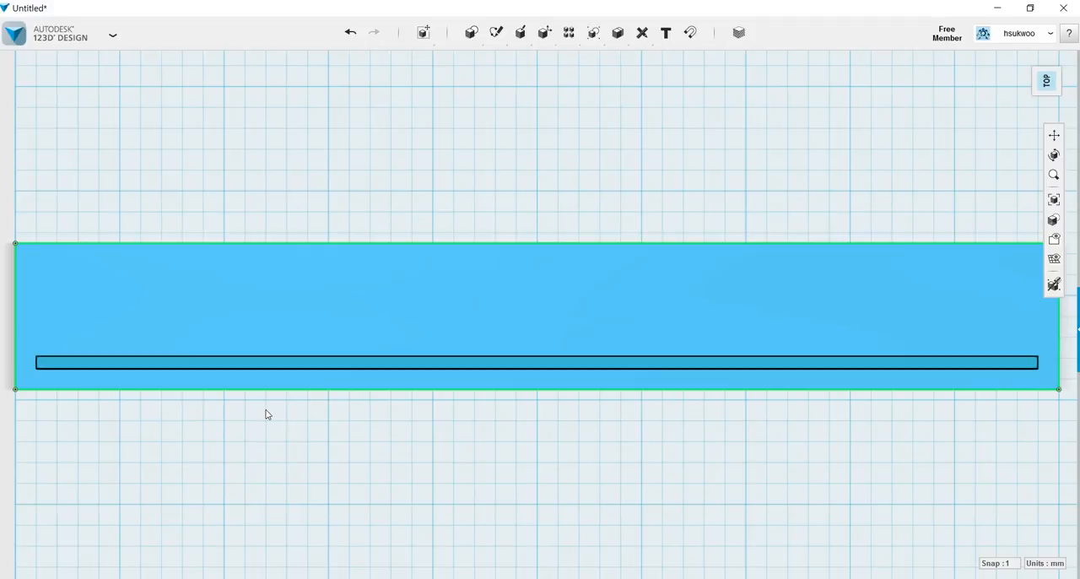
click(36, 370)
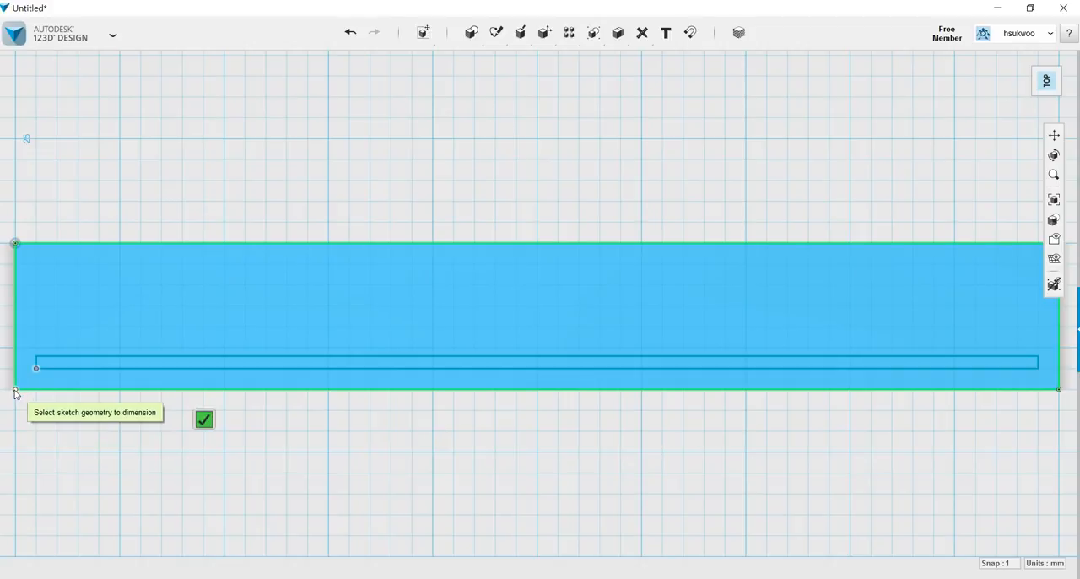
click(16, 393)
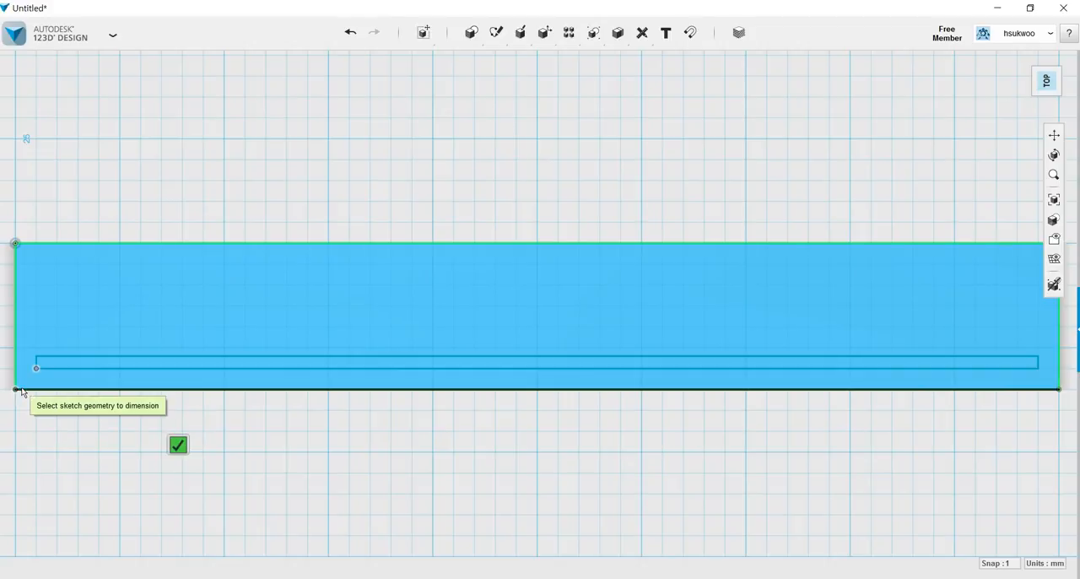
key(Escape)
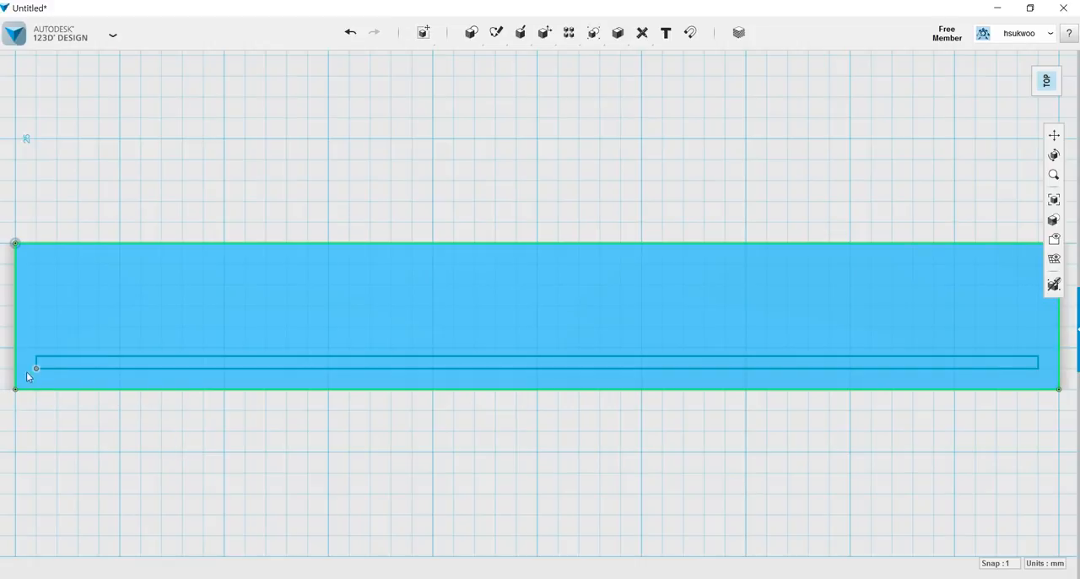
click(16, 380)
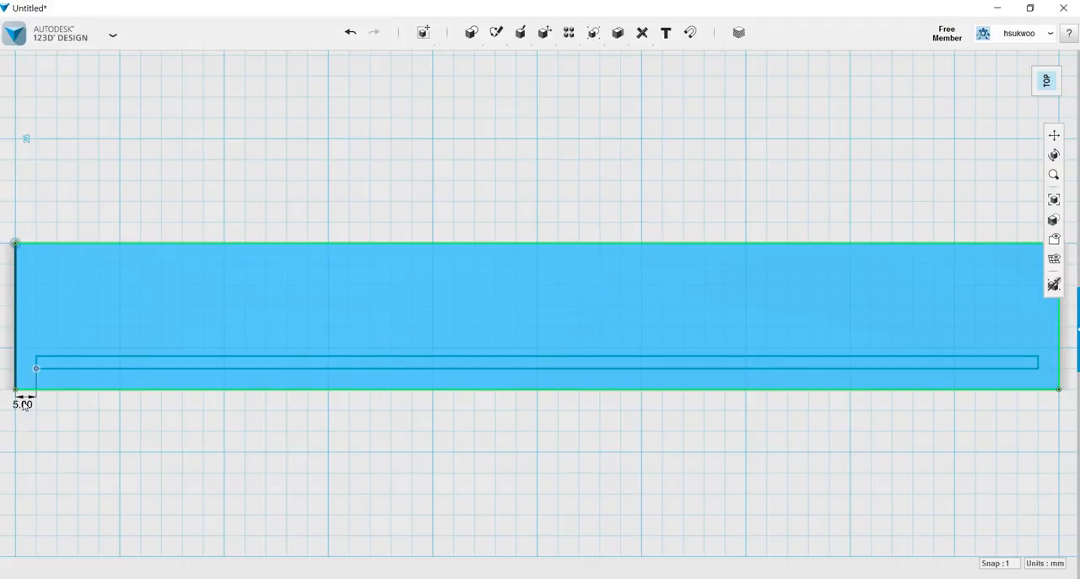
click(25, 435)
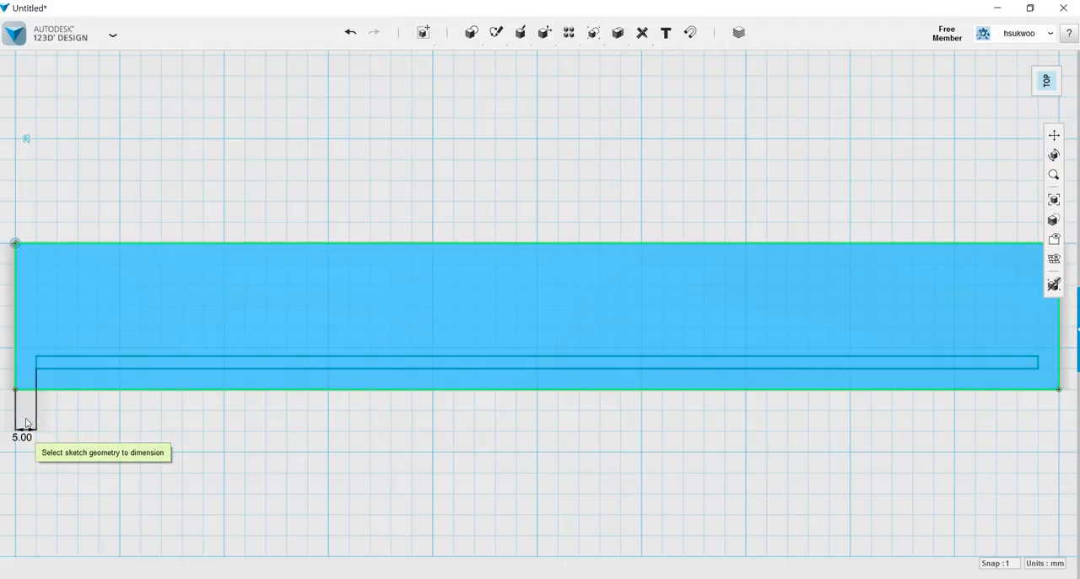
Dimension the vertical distance from the narrow rectangle's lower-left corner to the box's nearest long edge.
click(36, 368)
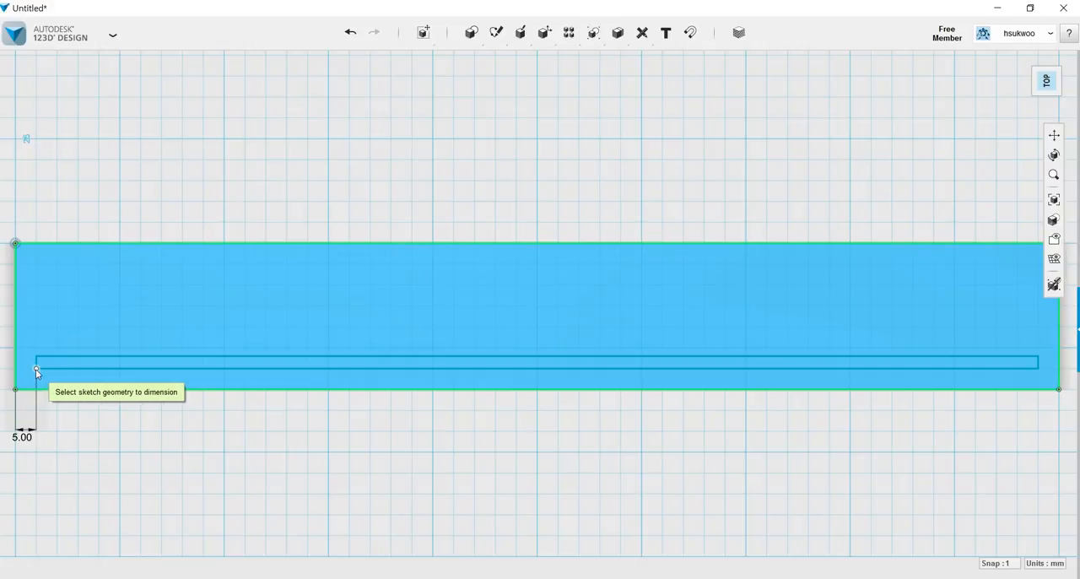
click(23, 390)
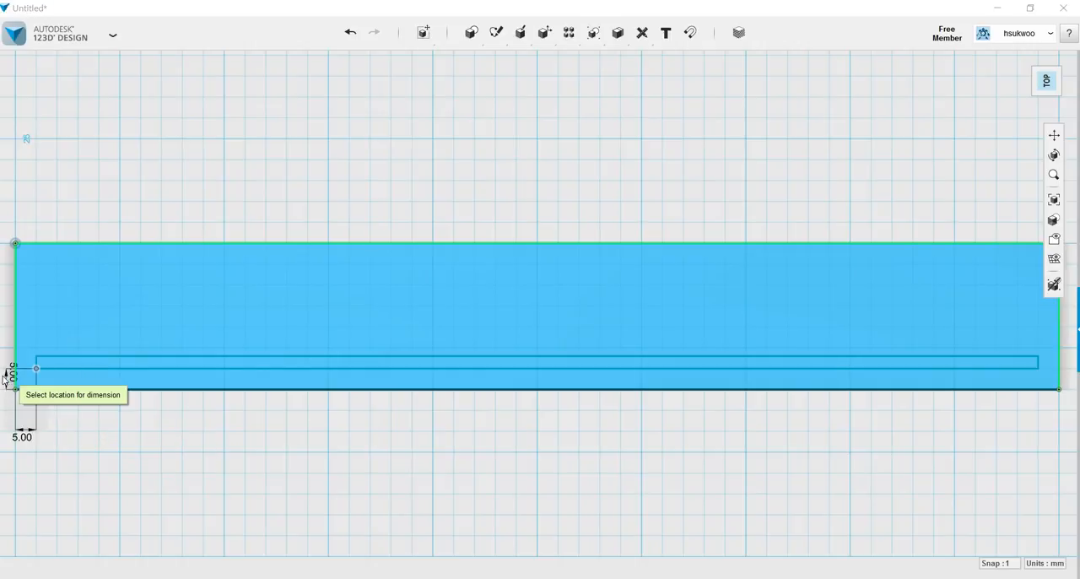
click(7, 376)
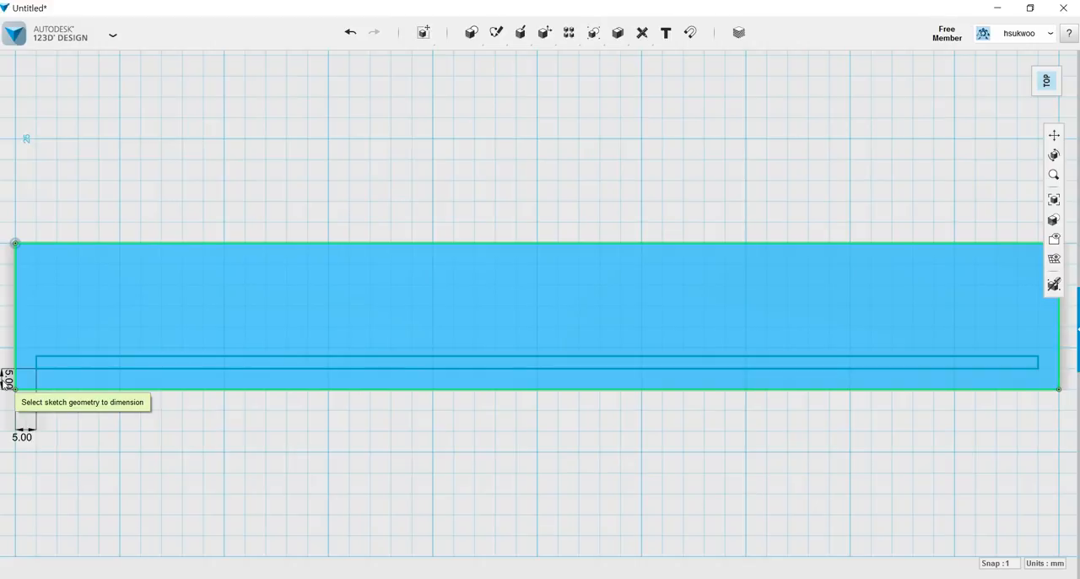
scroll(91, 451, down, 2)
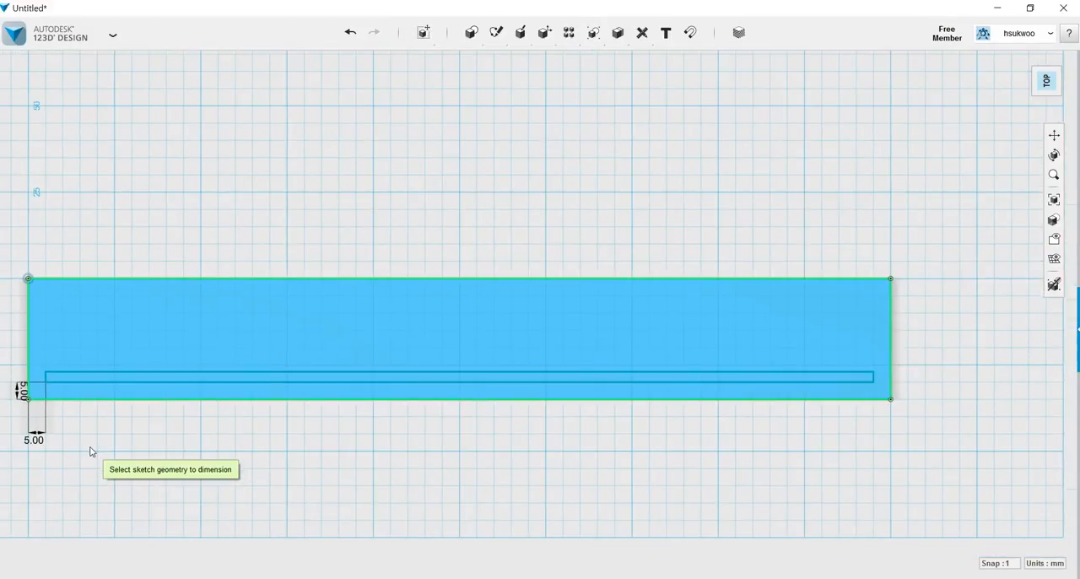
Set the vertical distance between the narrow rectangle and the nearest long edge to 6 mm.
click(23, 392)
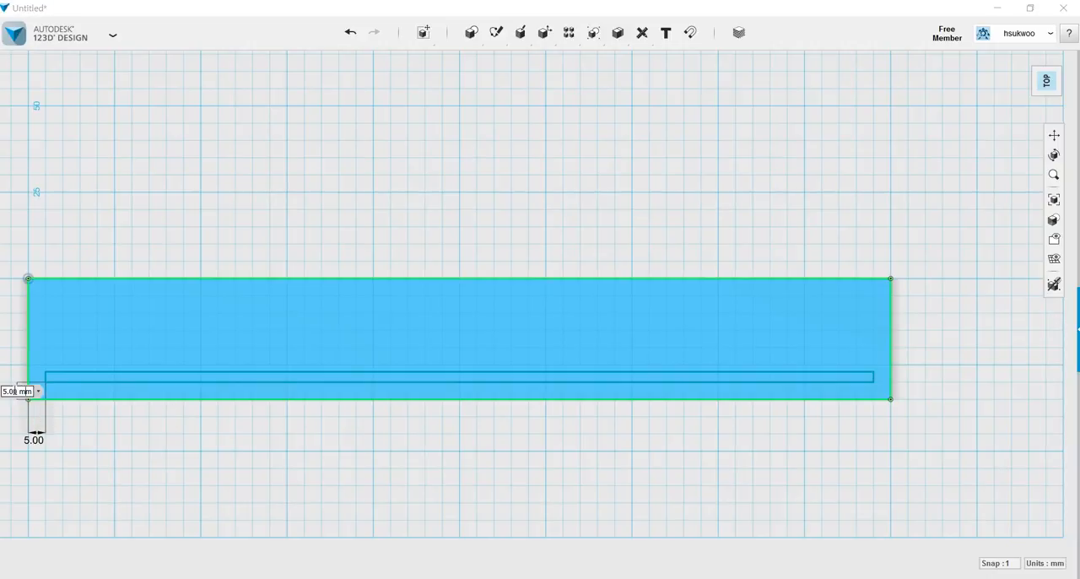
key(BackSpace)
key(BackSpace)
key(BackSpace)
key(BackSpace)
key(Return)
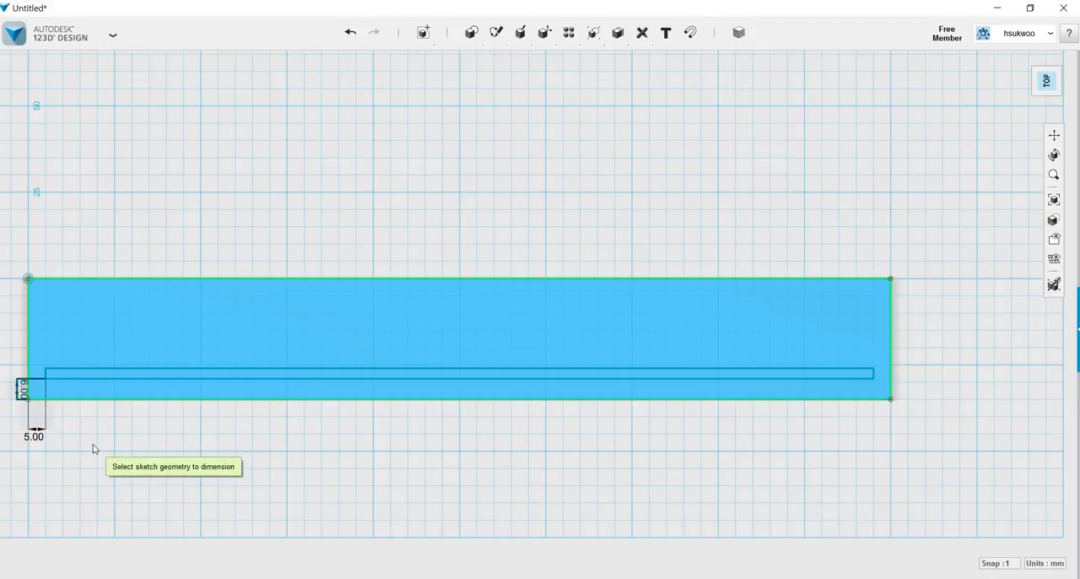
key(Escape)
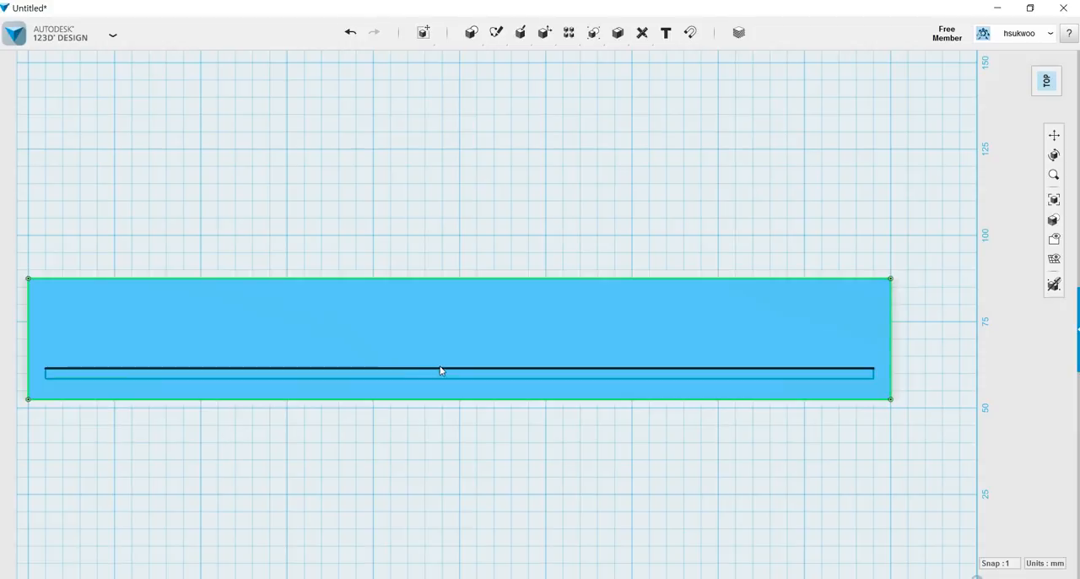
Pattern all four lines of the narrow rectangle along the box's short edge as a rectangular pattern of 3 over -20 mm.
click(281, 372)
mouse_move(303, 422)
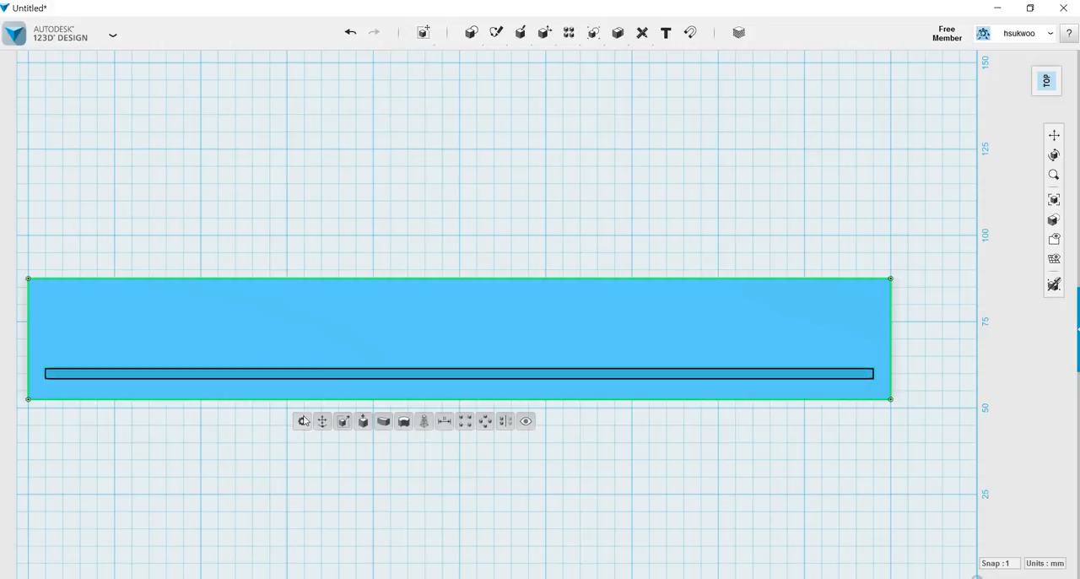
click(465, 421)
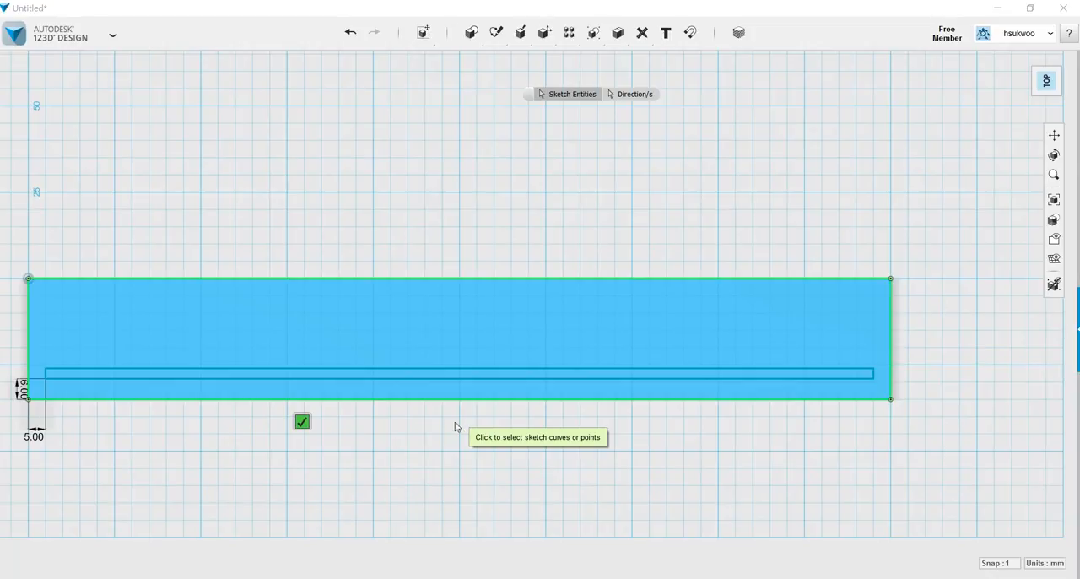
click(278, 372)
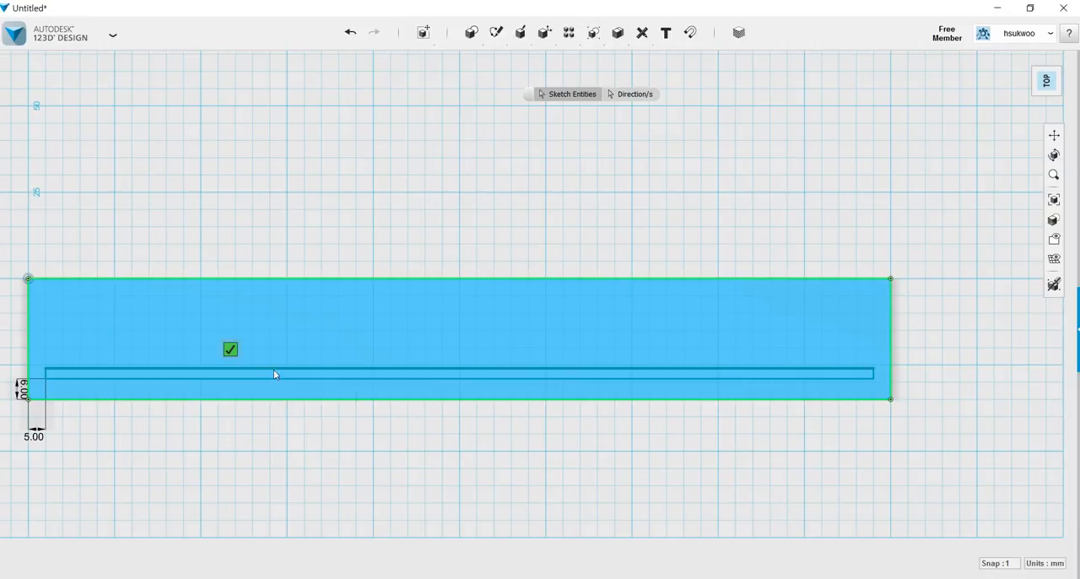
click(93, 378)
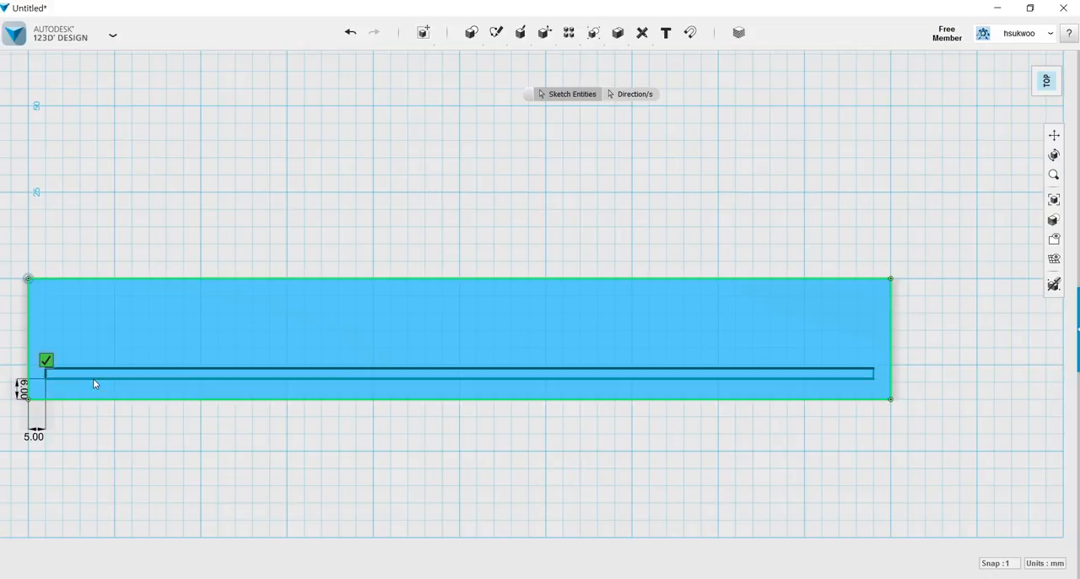
click(875, 376)
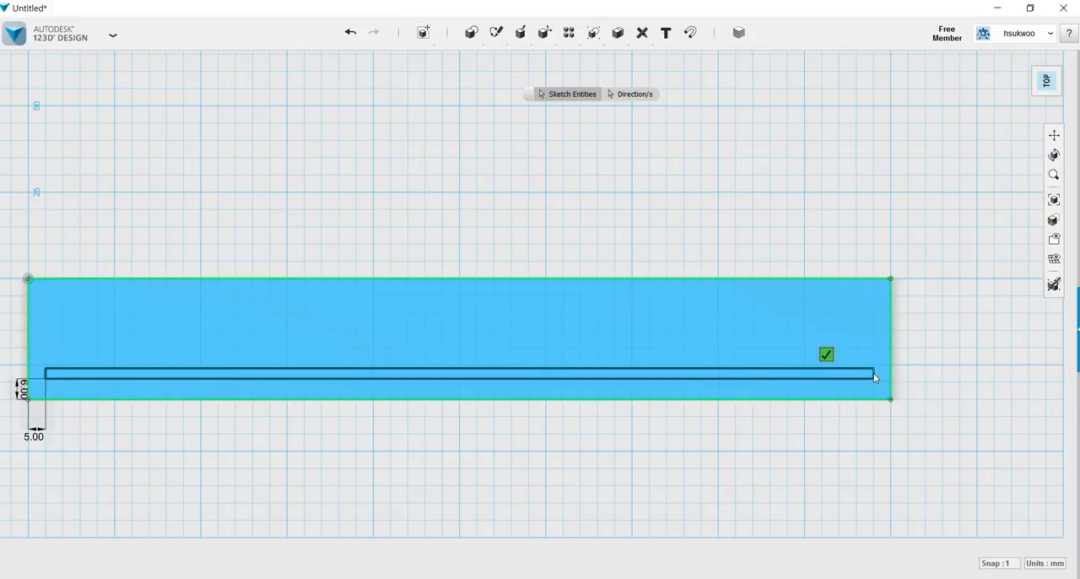
click(633, 95)
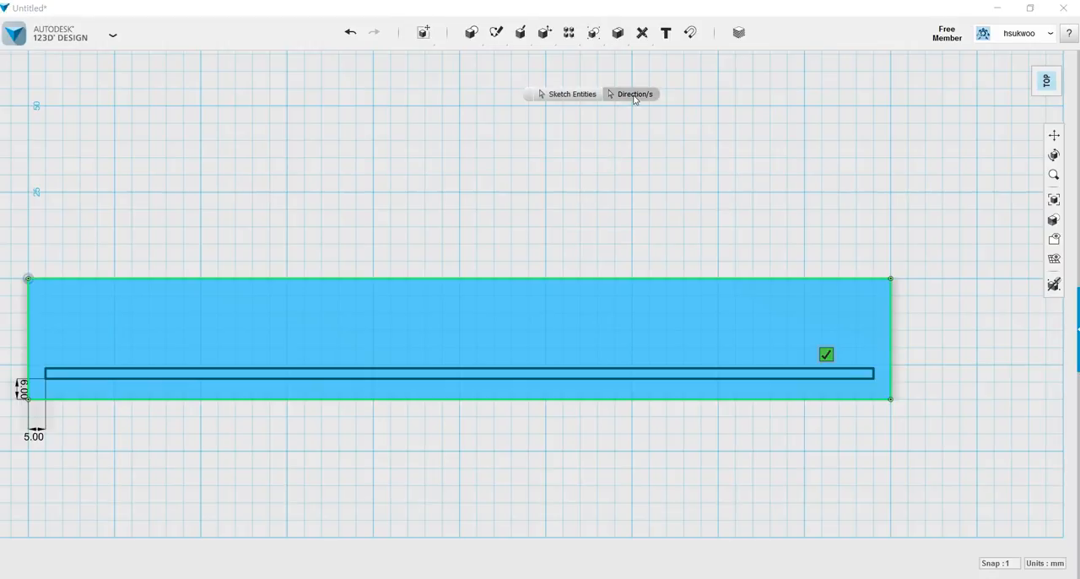
click(30, 336)
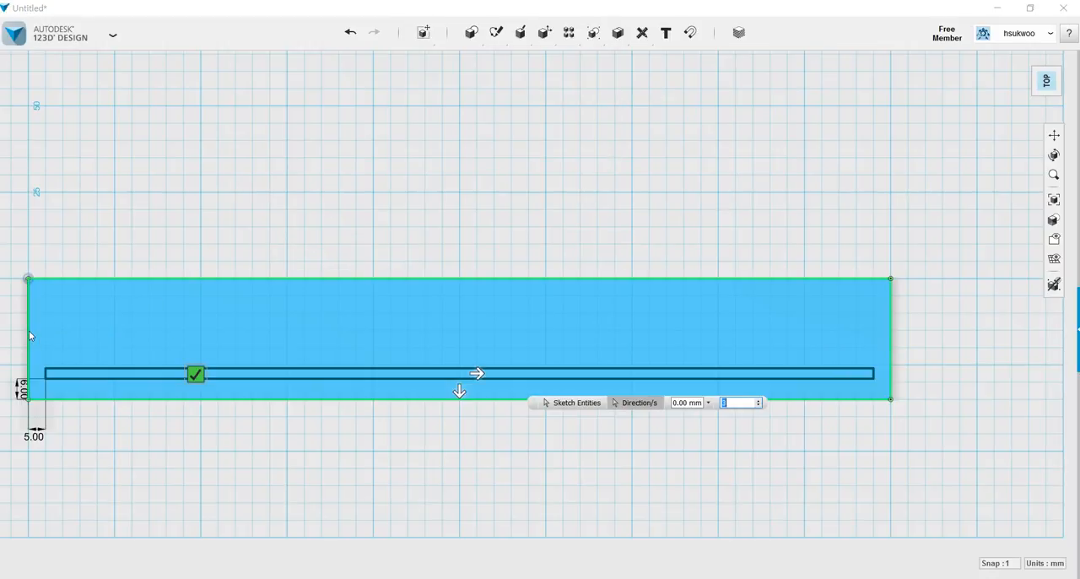
click(460, 395)
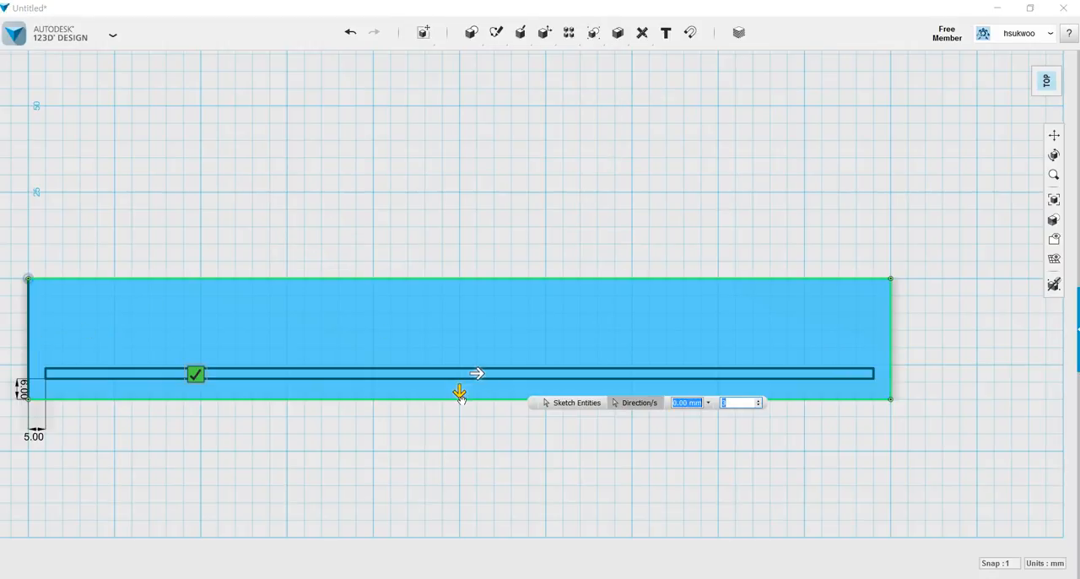
drag(460, 394, 463, 330)
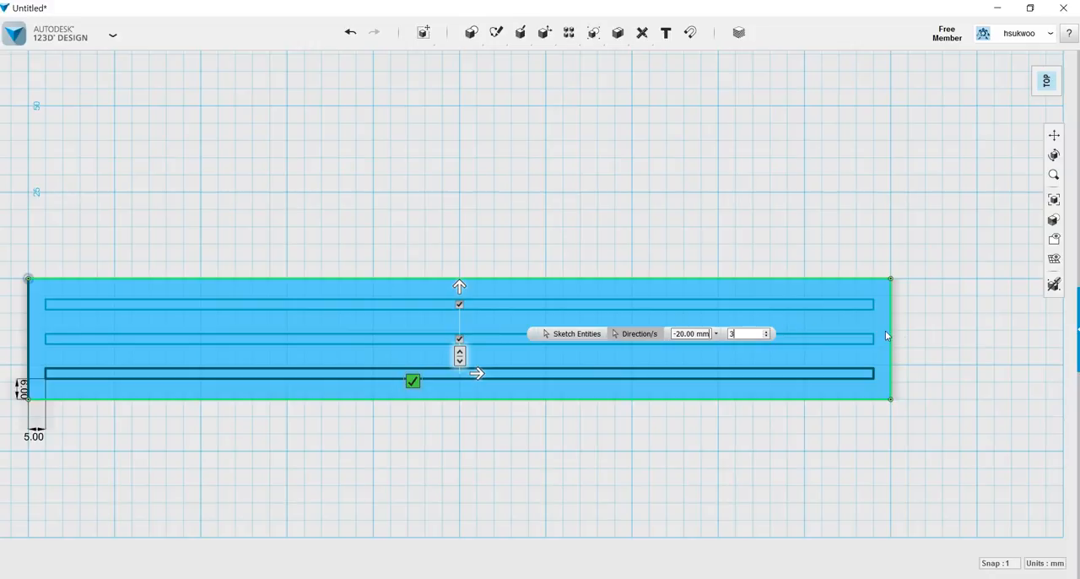
click(982, 362)
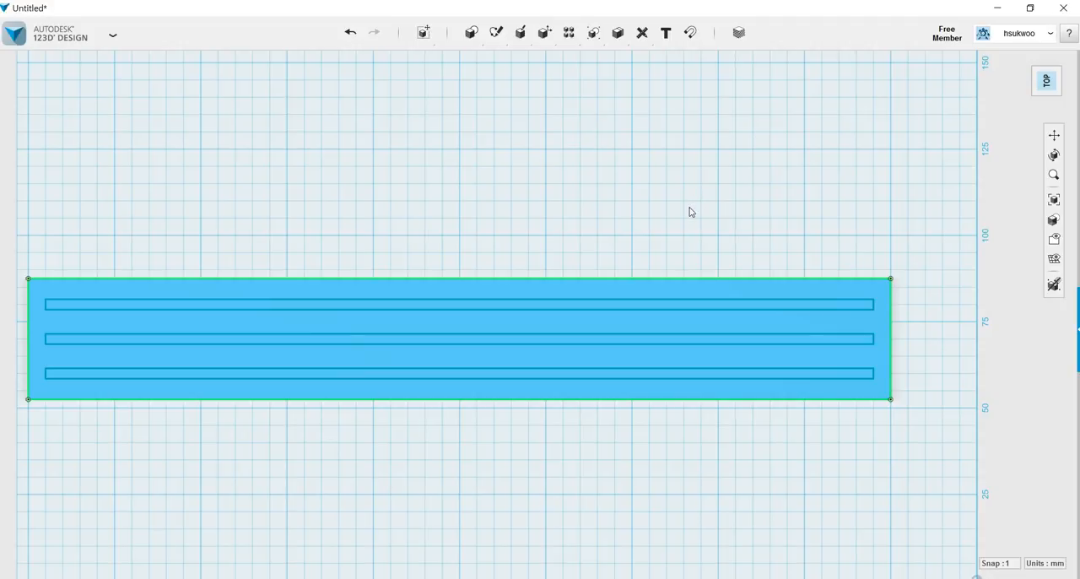
Extrude the three narrow rectangles by -85 mm as cuts to make slots through the bar.
mouse_move(681, 220)
right_down()
mouse_move(683, 183)
mouse_move(677, 239)
right_up()
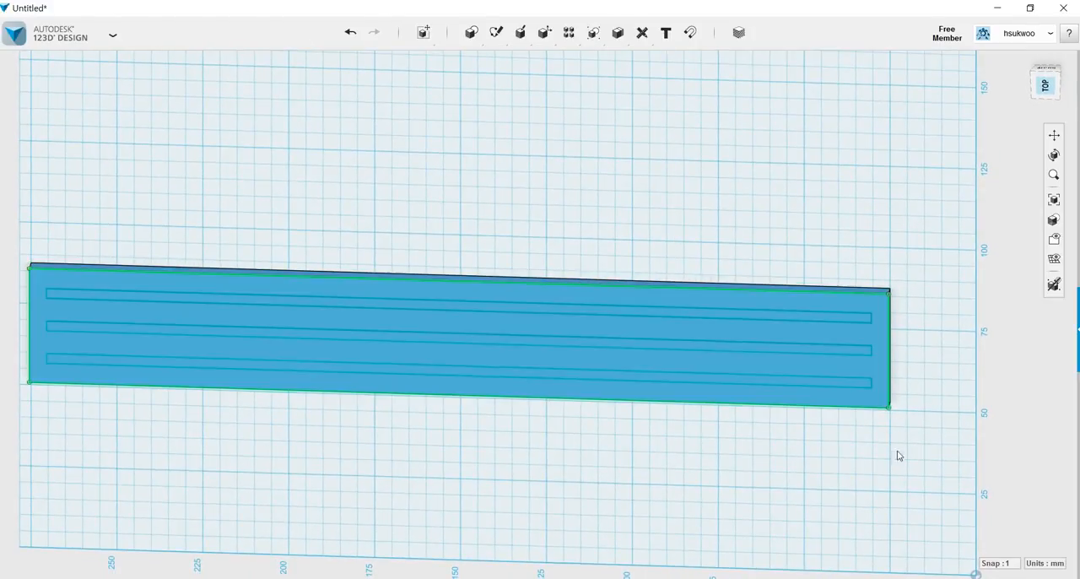
click(799, 384)
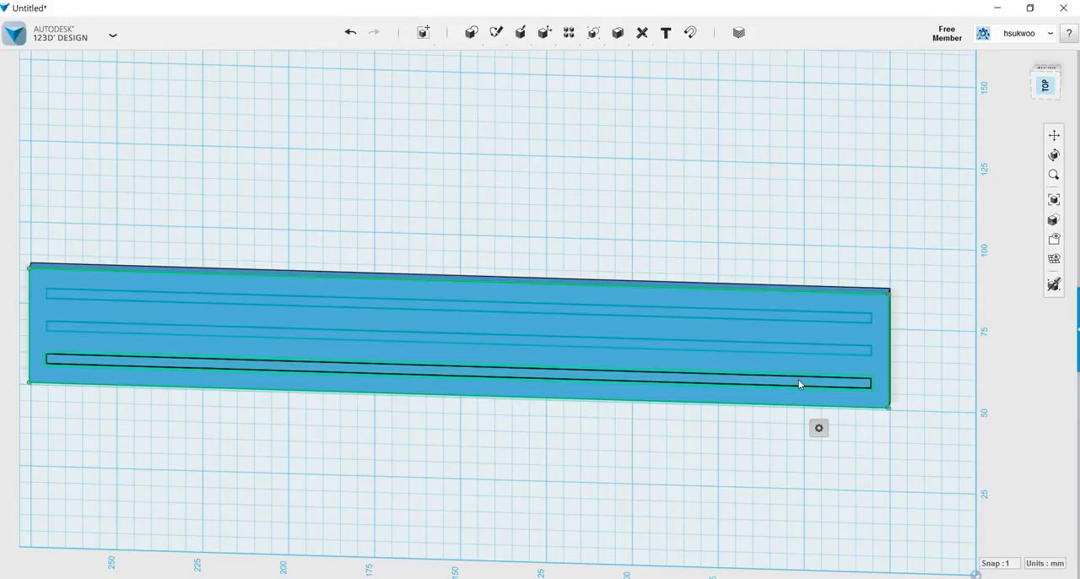
shift+click(701, 344)
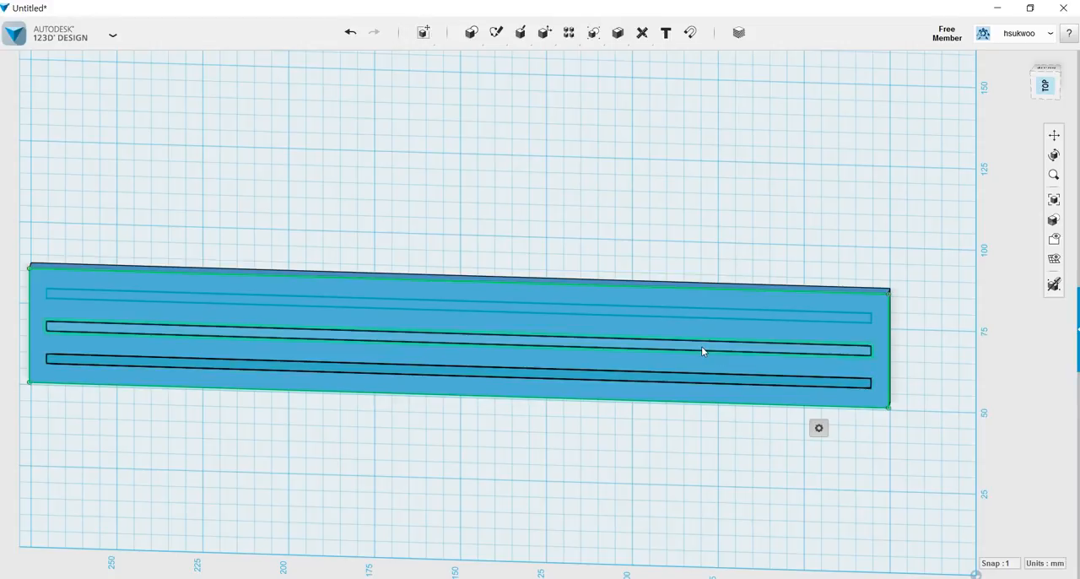
shift+click(659, 315)
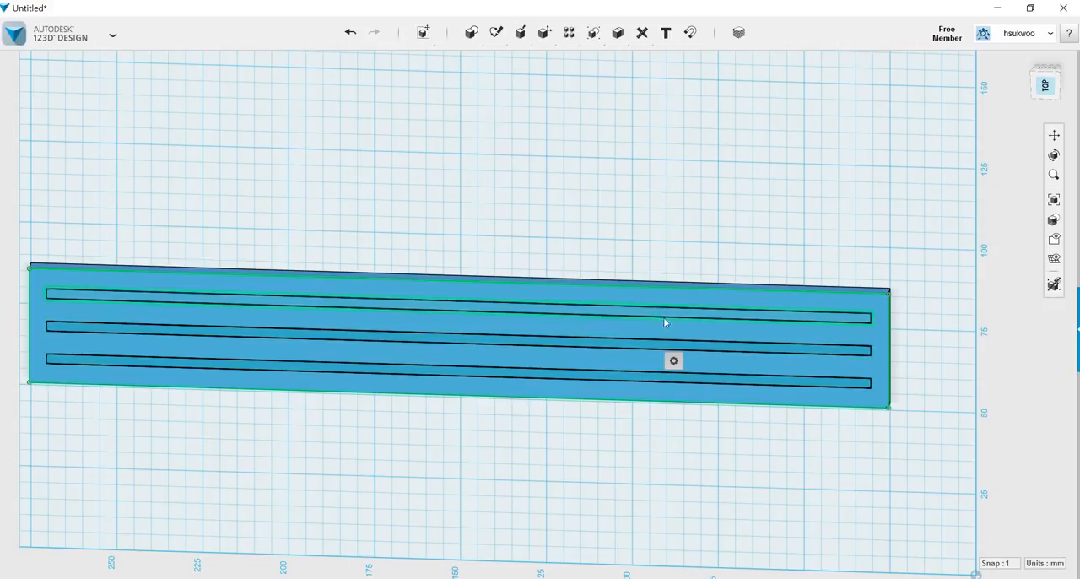
mouse_move(673, 360)
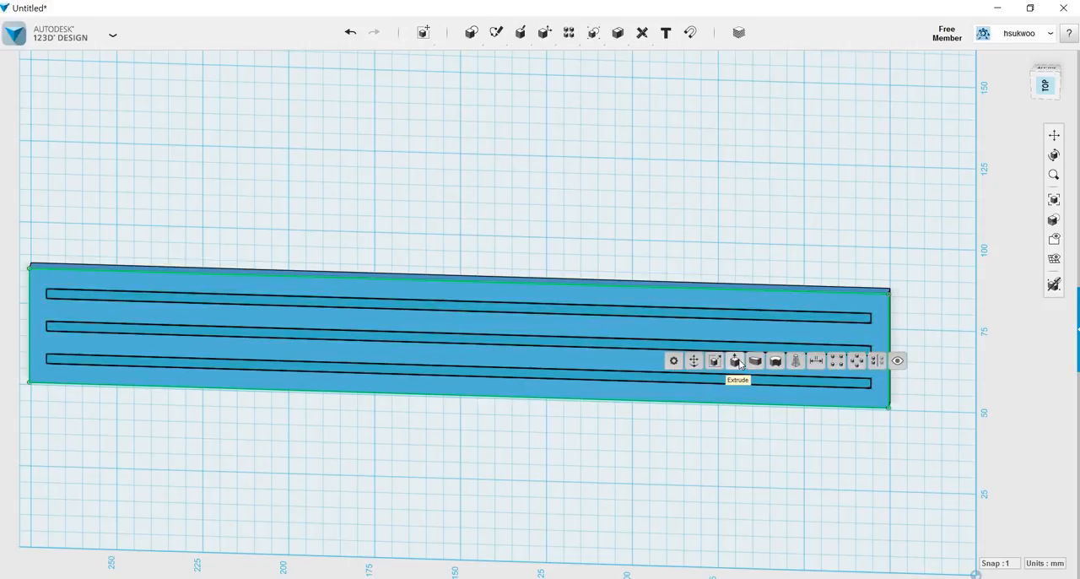
click(738, 361)
drag(456, 313, 505, 219)
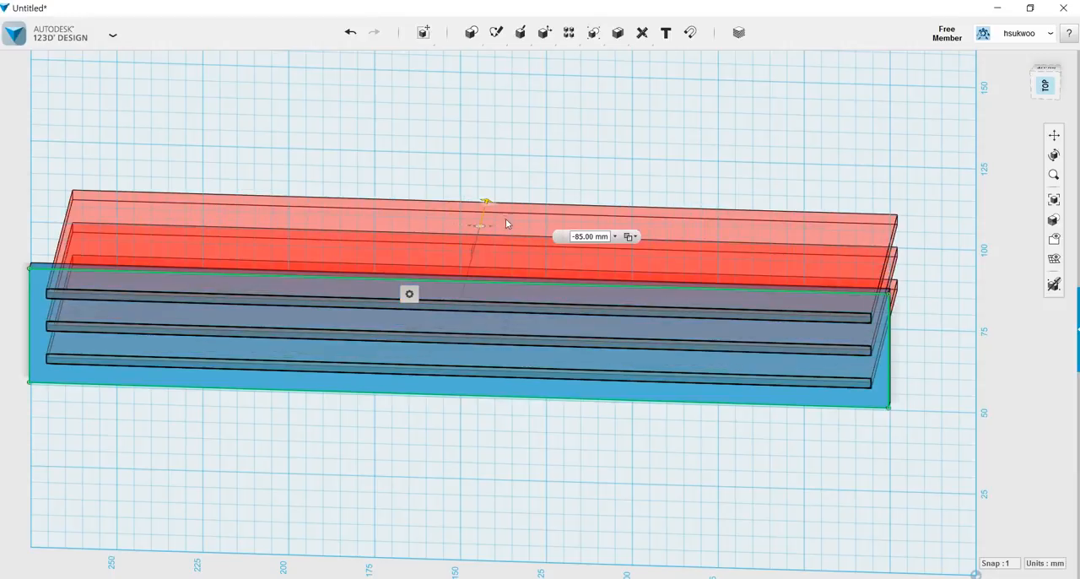
key(Return)
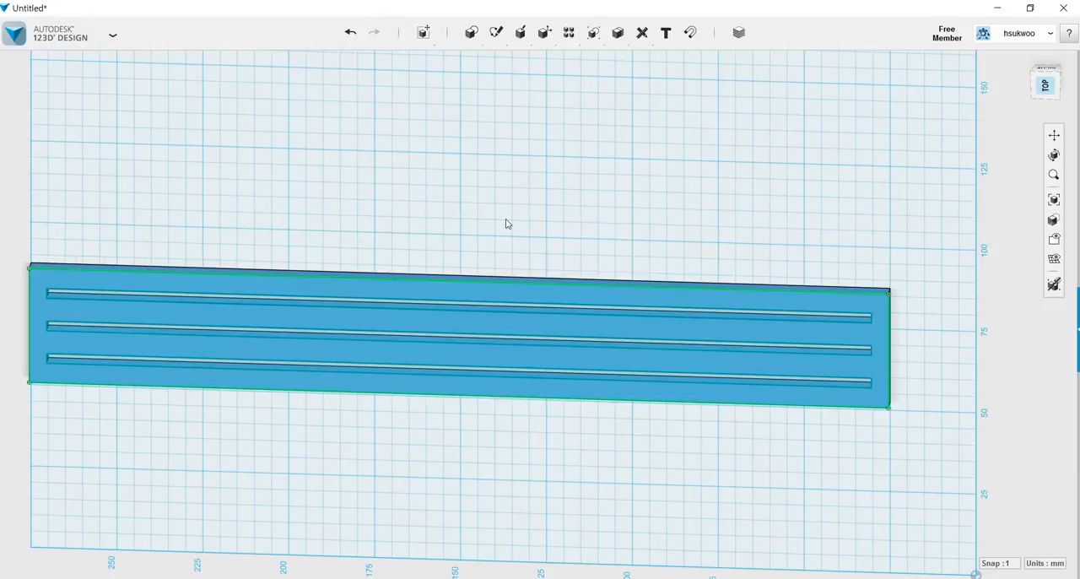
right_drag(509, 425, 513, 460)
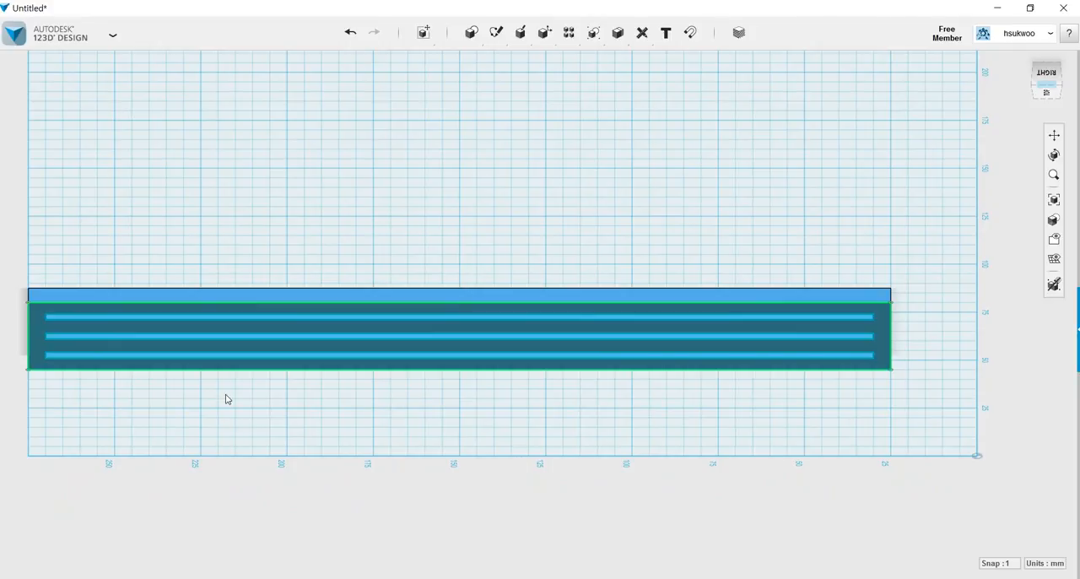
scroll(226, 399, up, 1)
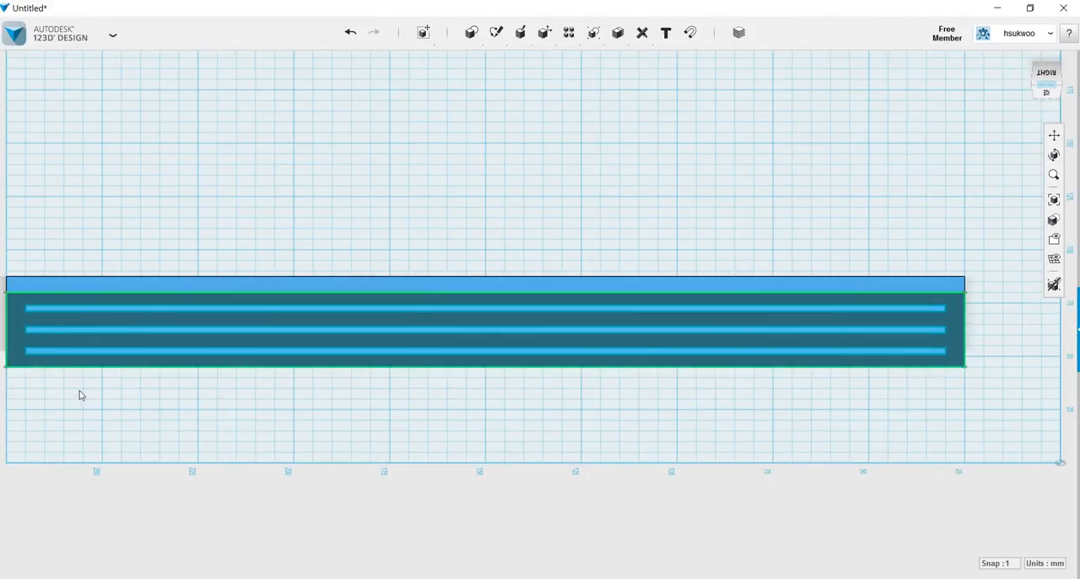
click(1054, 139)
drag(528, 417, 632, 427)
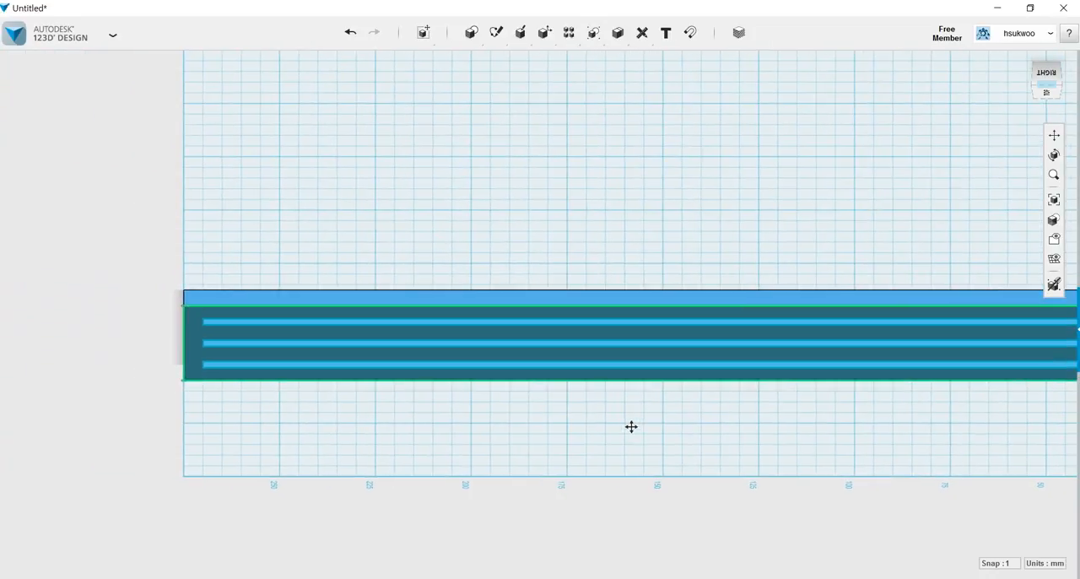
scroll(530, 401, up, 1)
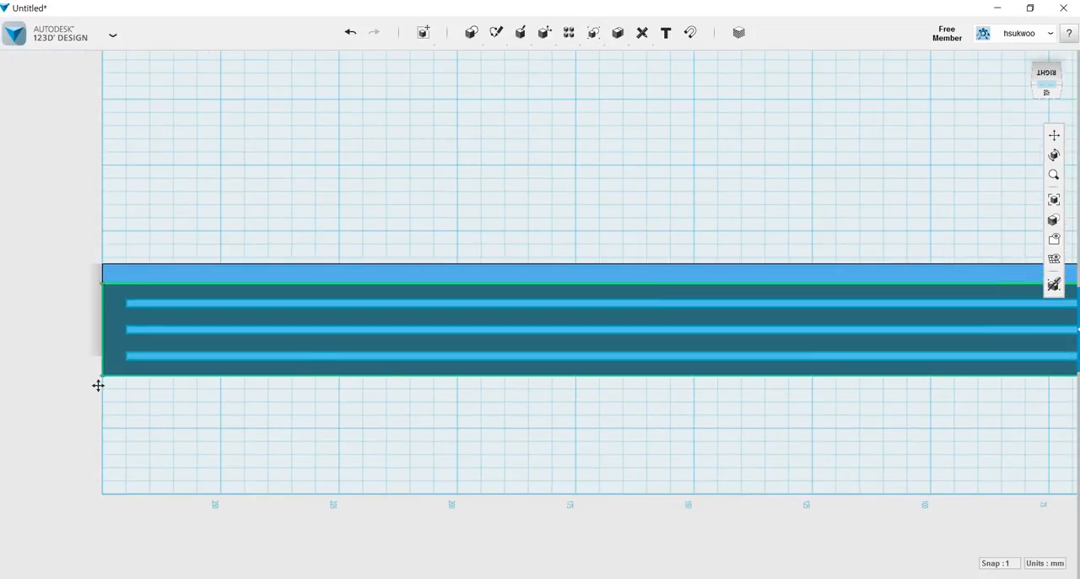
scroll(96, 383, up, 1)
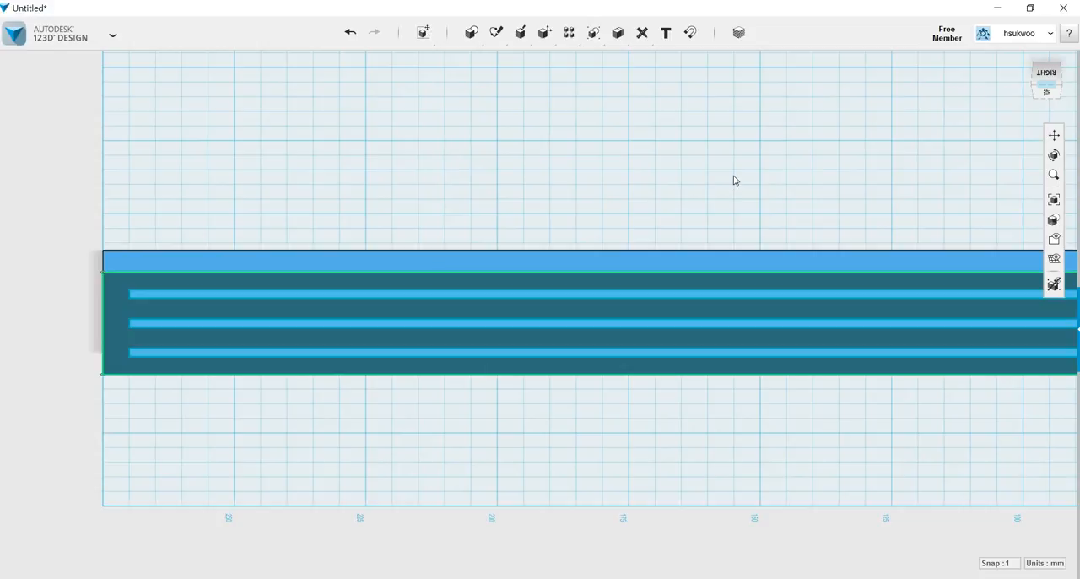
mouse_move(538, 39)
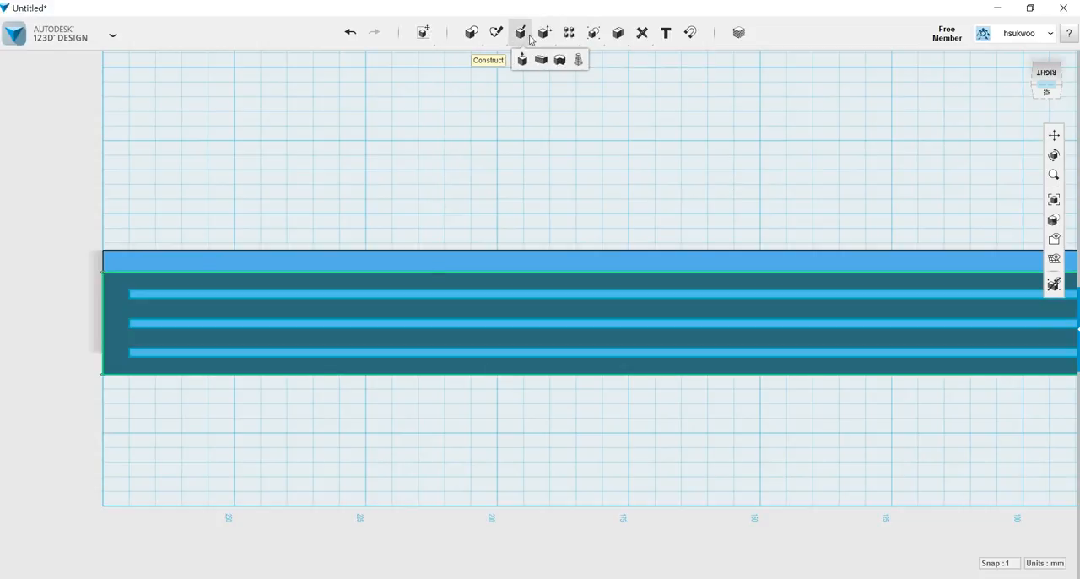
mouse_move(496, 35)
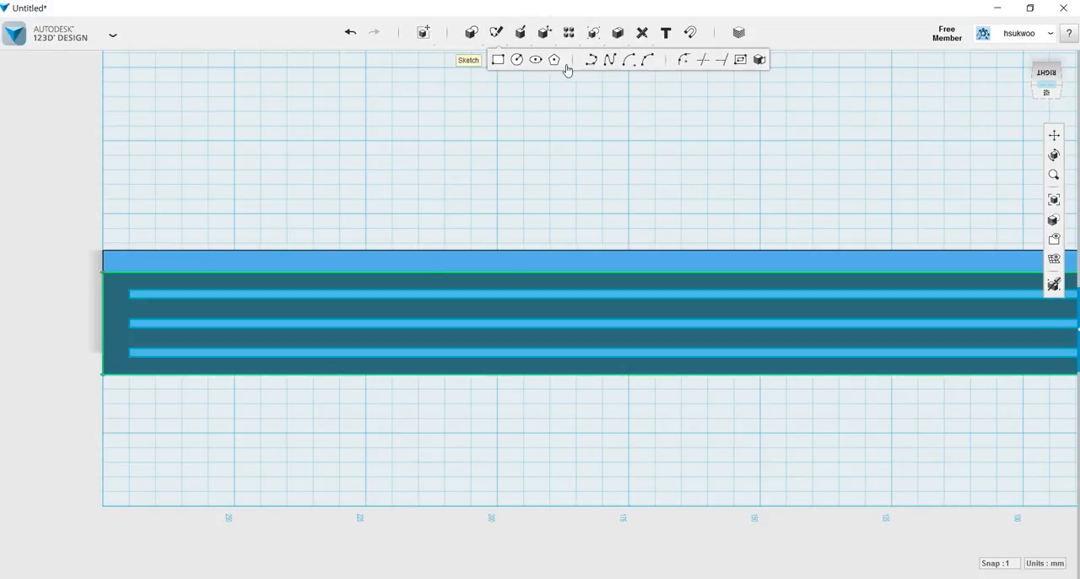
click(593, 61)
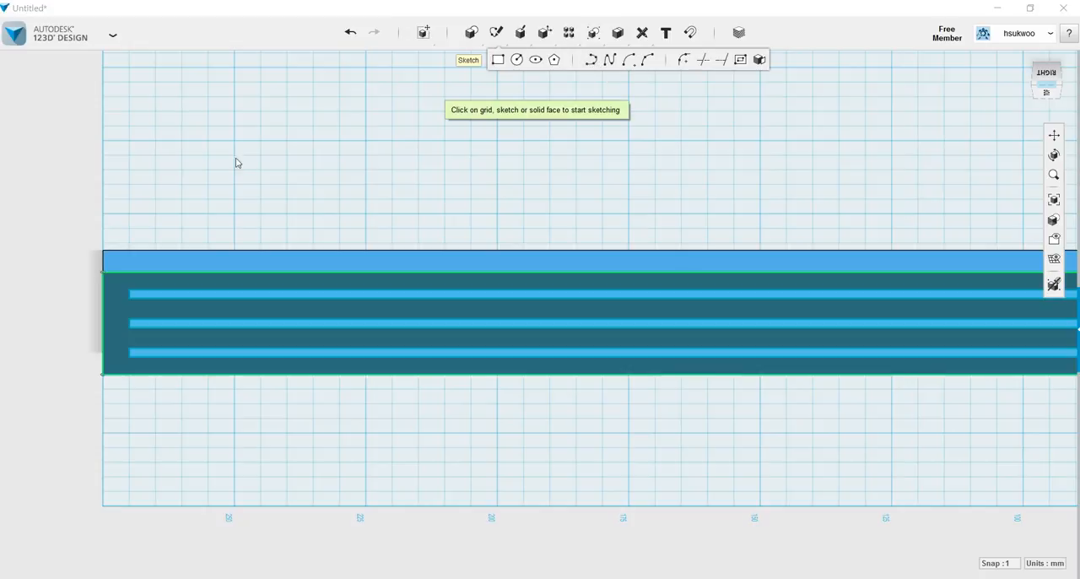
click(143, 260)
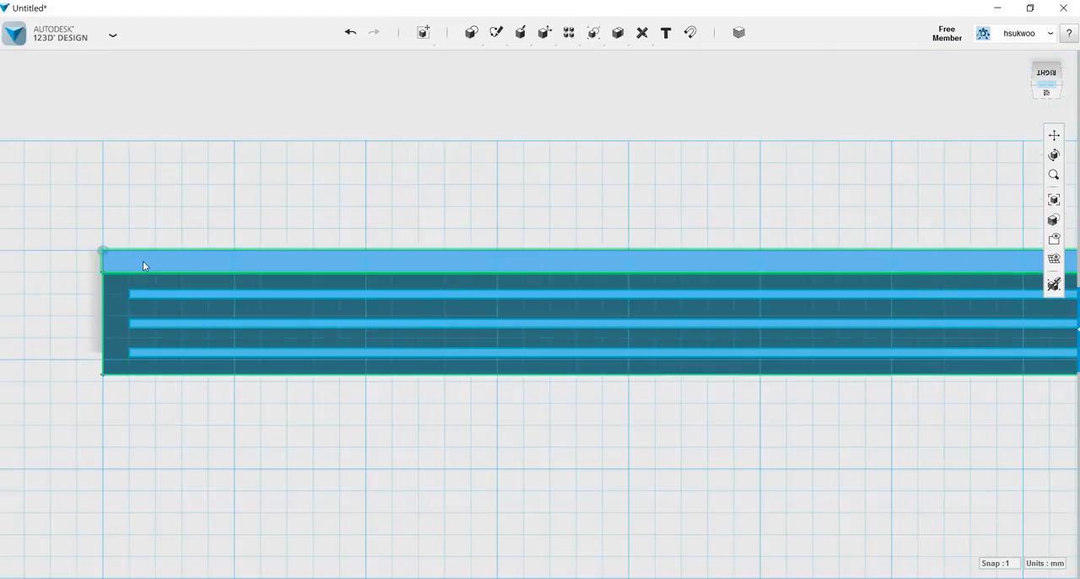
click(100, 246)
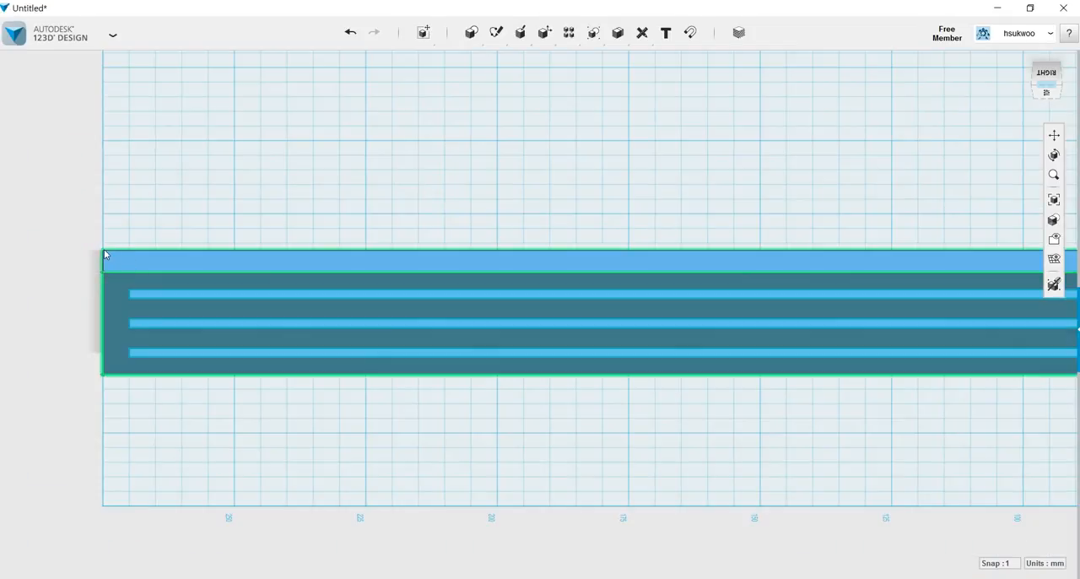
Sketch a 20 mm line at 90 degrees from the end corner of the long side face along its outer long edge.
mouse_move(554, 36)
mouse_move(496, 32)
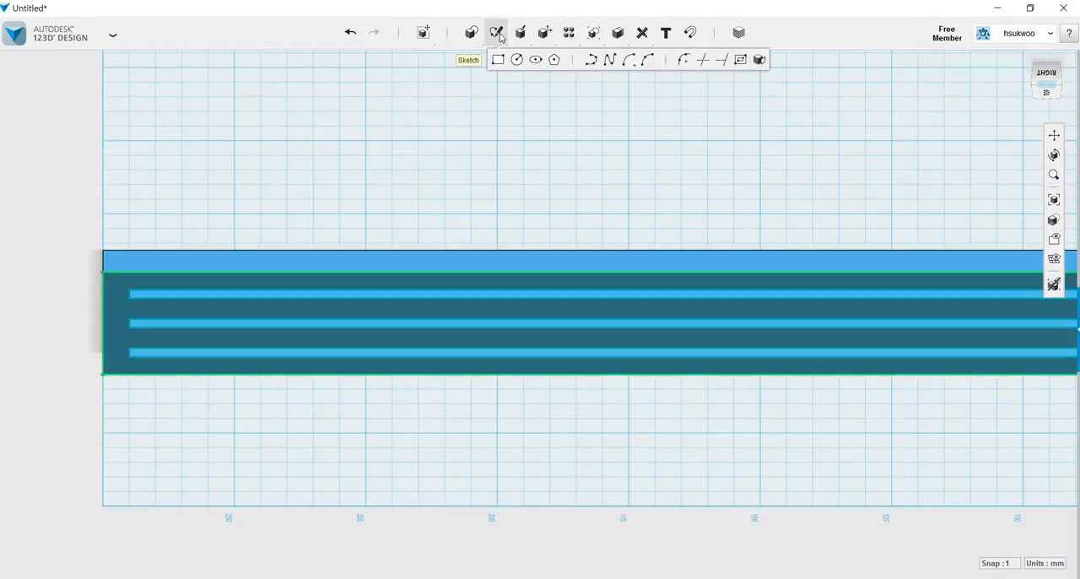
click(591, 61)
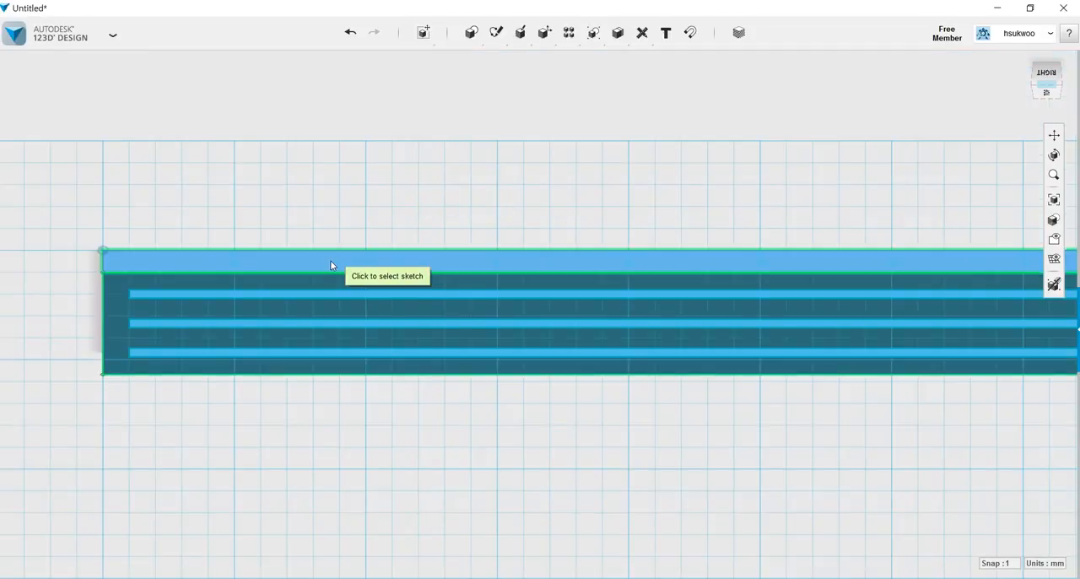
click(330, 263)
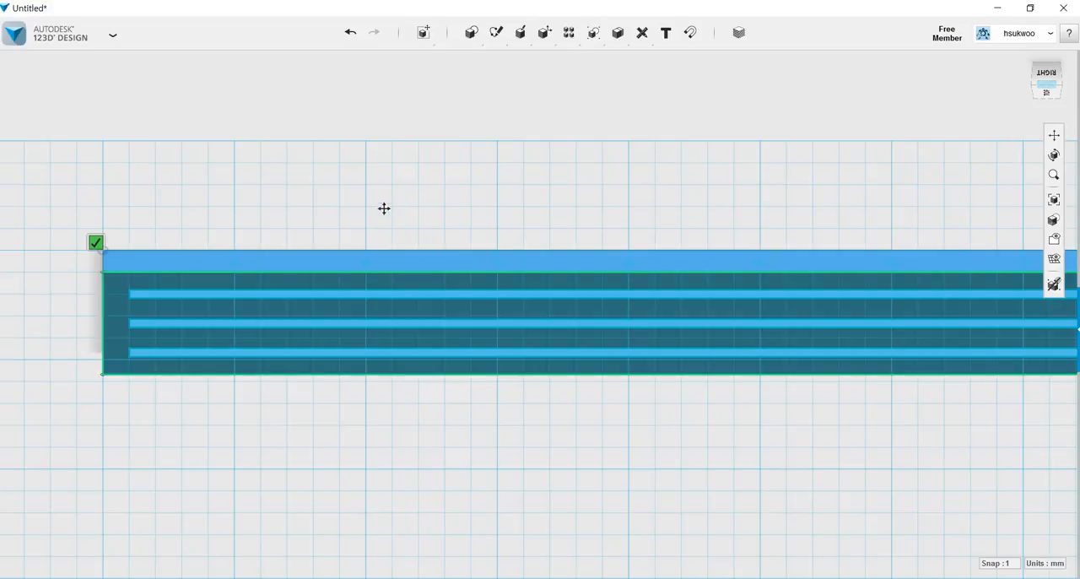
middle_drag(387, 196, 458, 206)
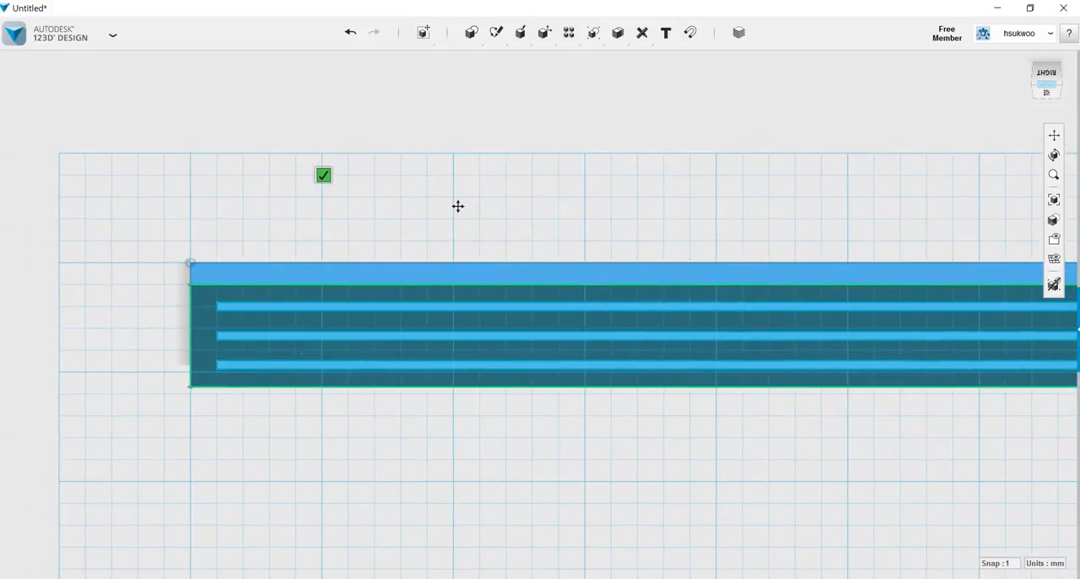
click(190, 263)
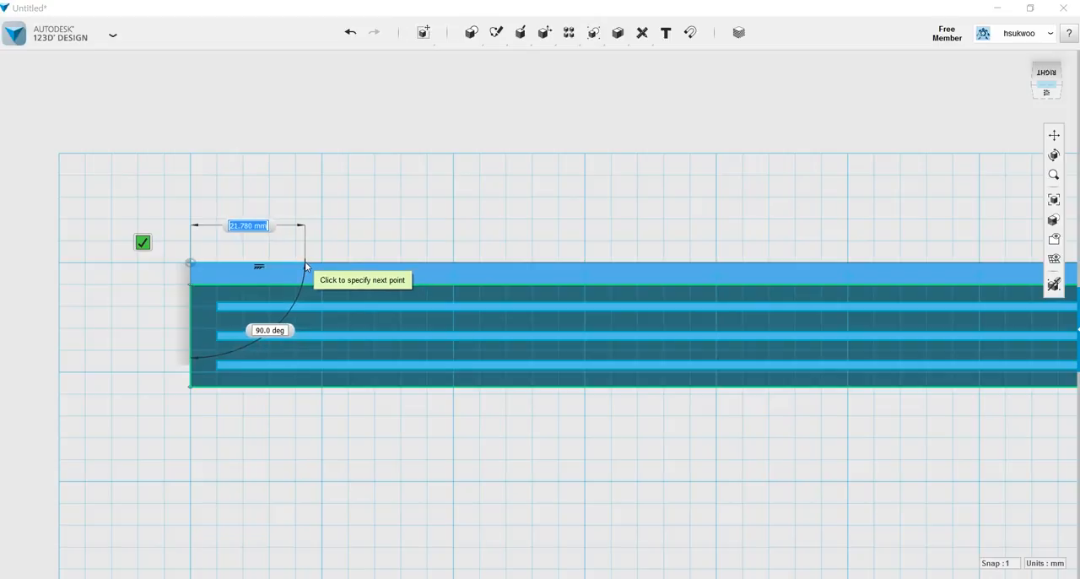
text(20)
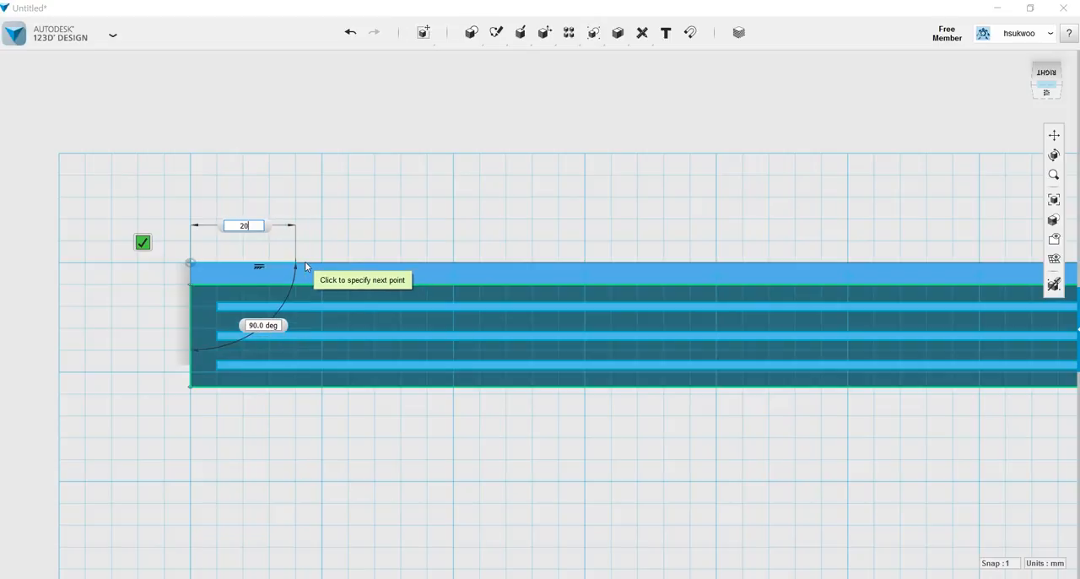
key(Tab)
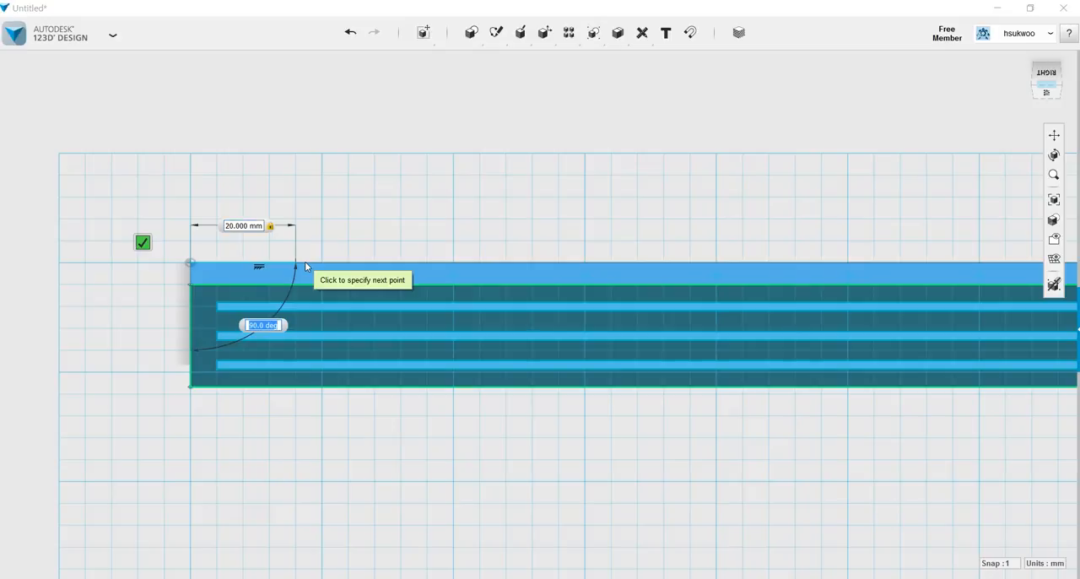
key(Tab)
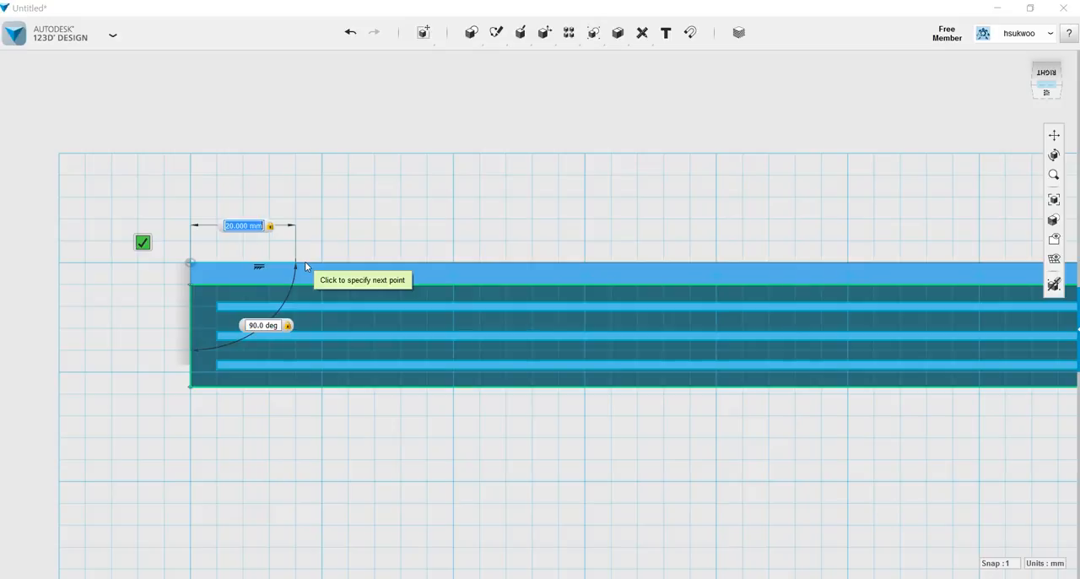
click(143, 243)
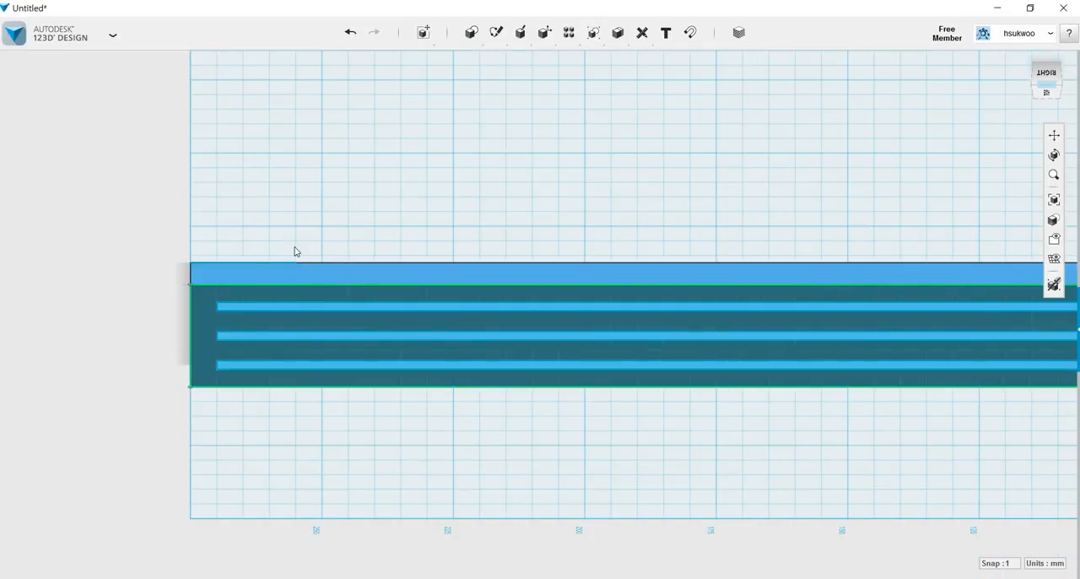
Add a 2.5 mm line to the same sketch, running from the same corner along the side face's short edge.
mouse_move(533, 30)
mouse_move(566, 38)
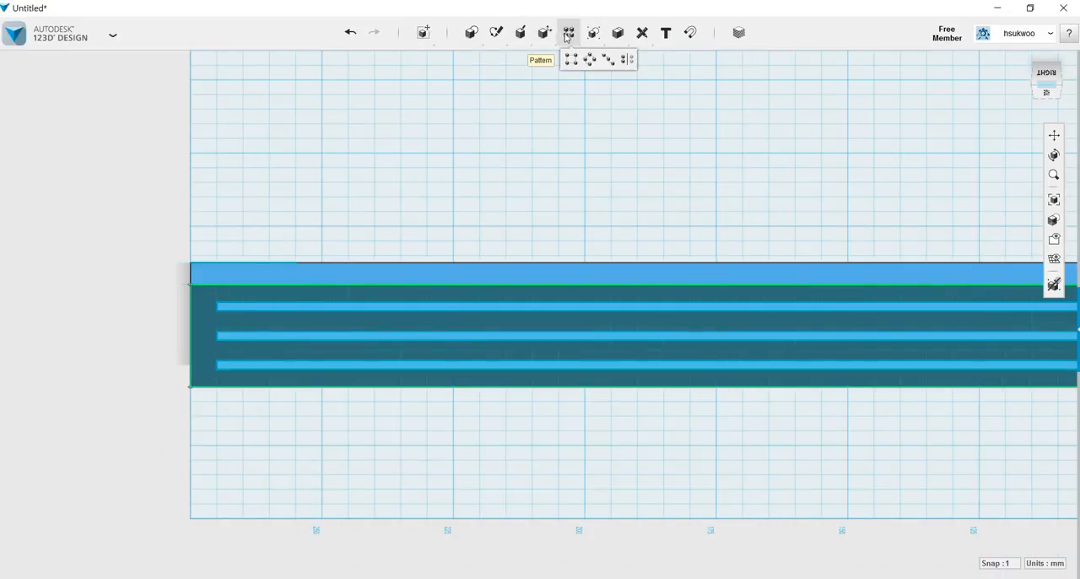
mouse_move(500, 37)
click(591, 59)
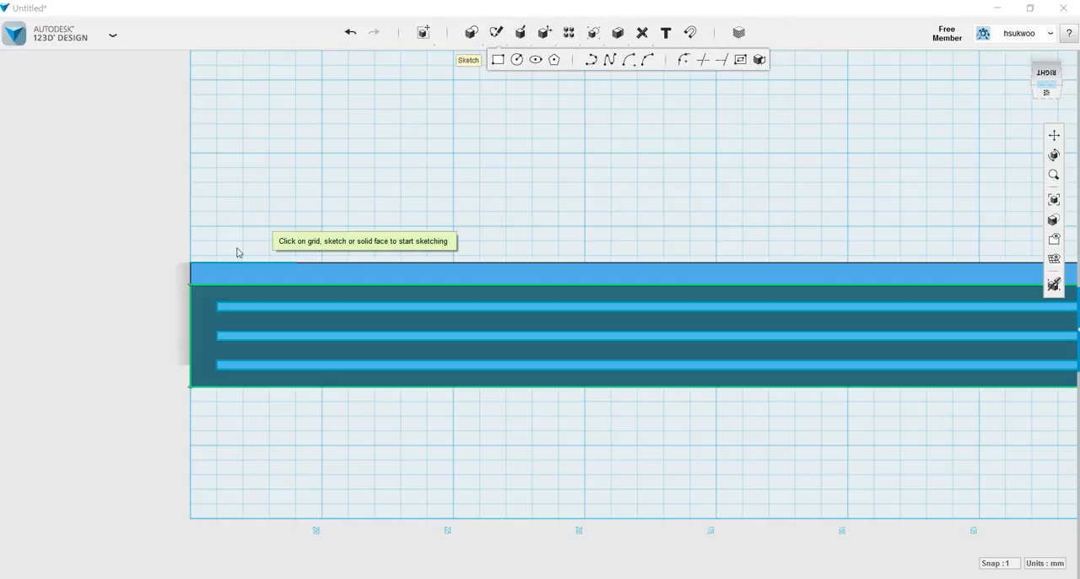
click(199, 263)
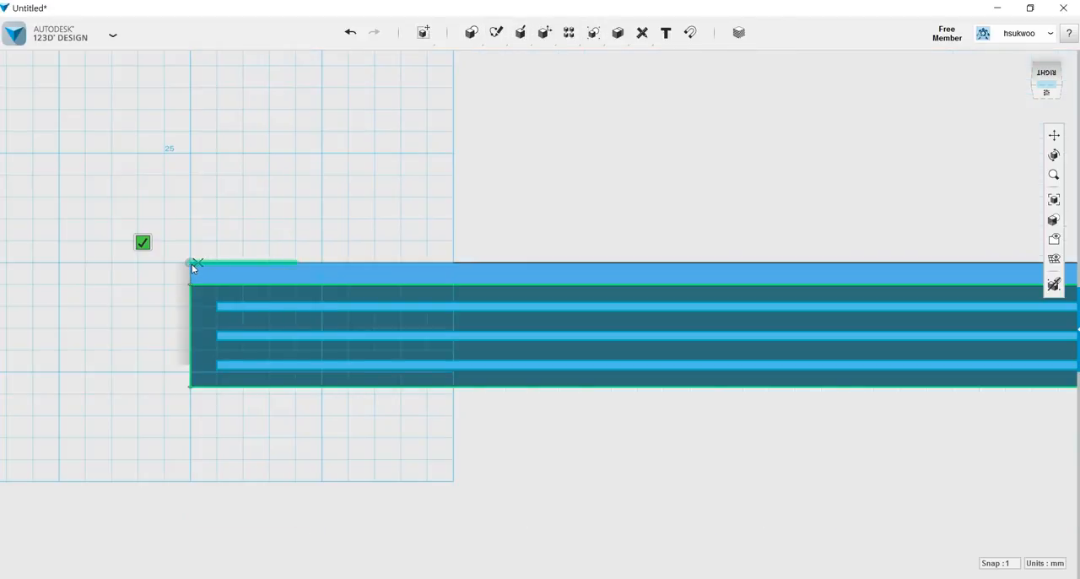
click(190, 264)
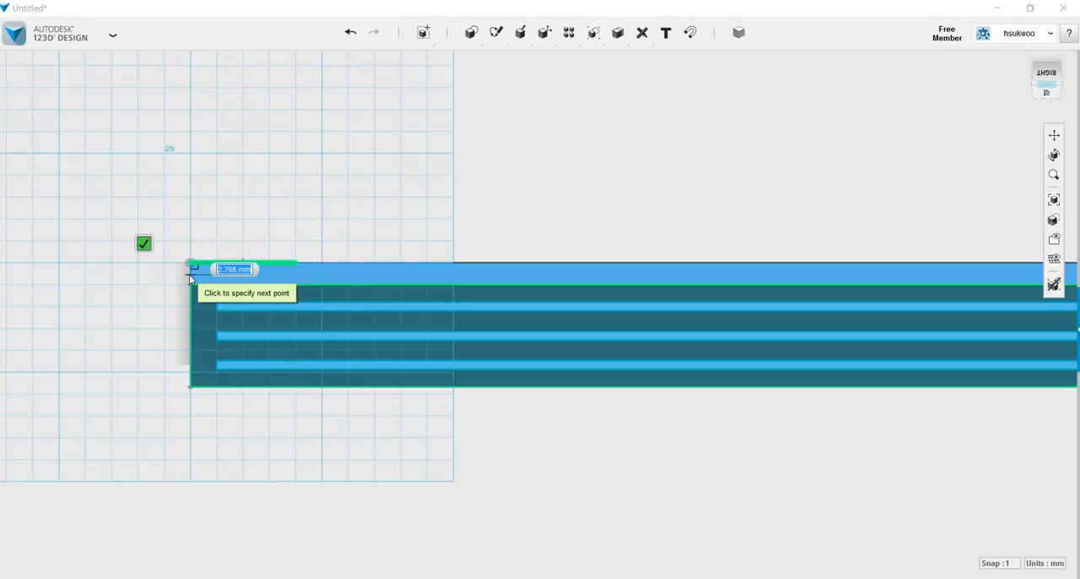
text(2)
key(Tab)
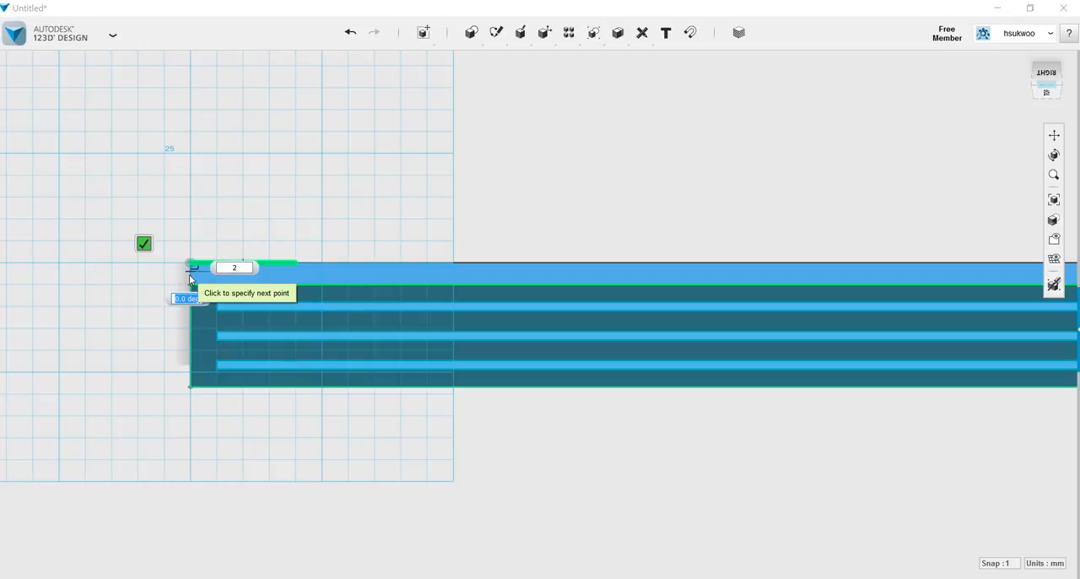
key(Tab)
text(2.5)
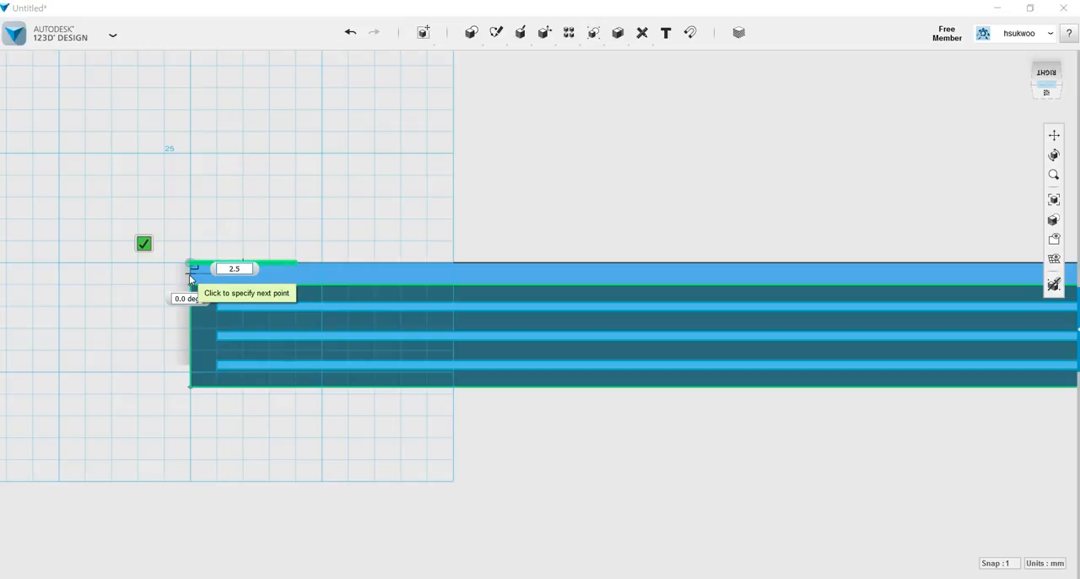
key(Tab)
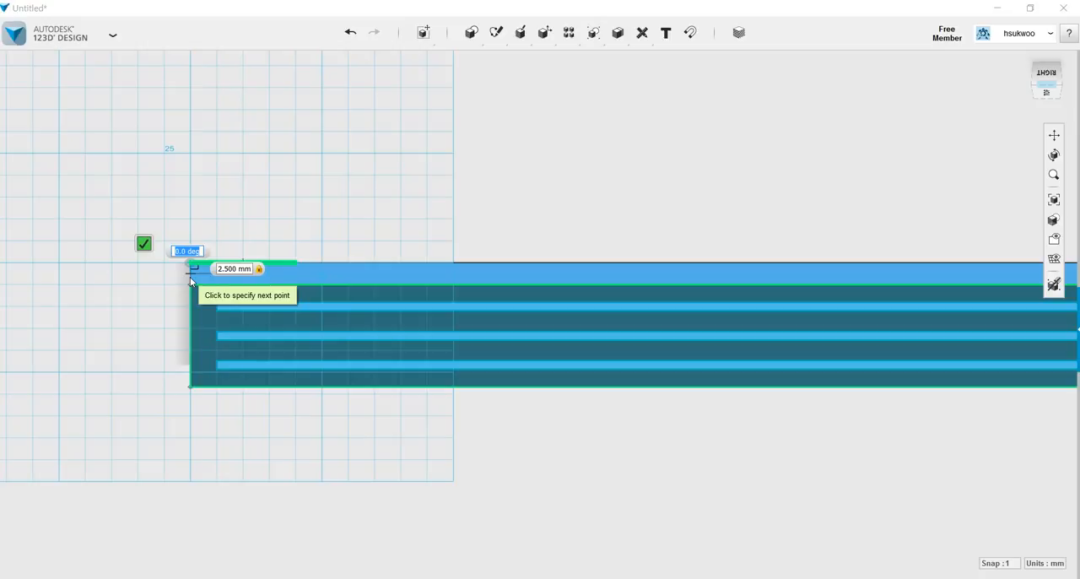
key(Tab)
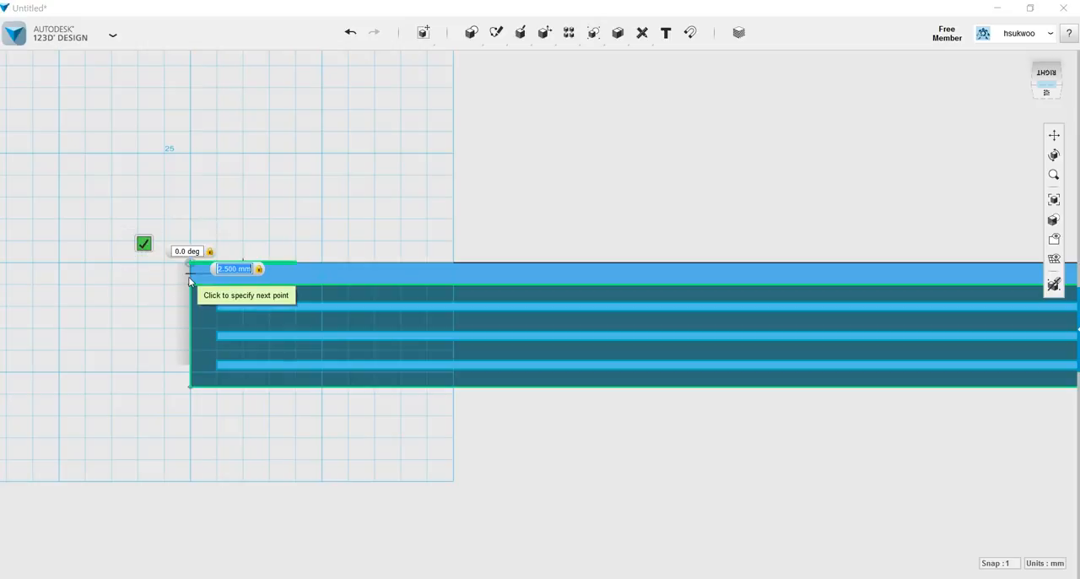
key(Escape)
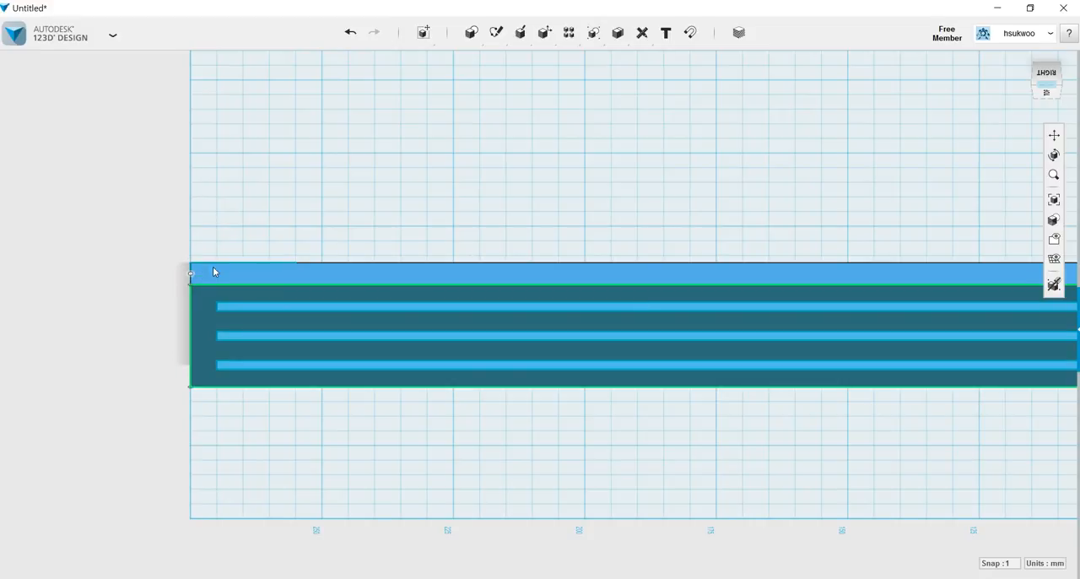
Close the sketch into a thin triangle with a line joining the free ends of the 20 mm and 2.5 mm lines.
mouse_move(496, 34)
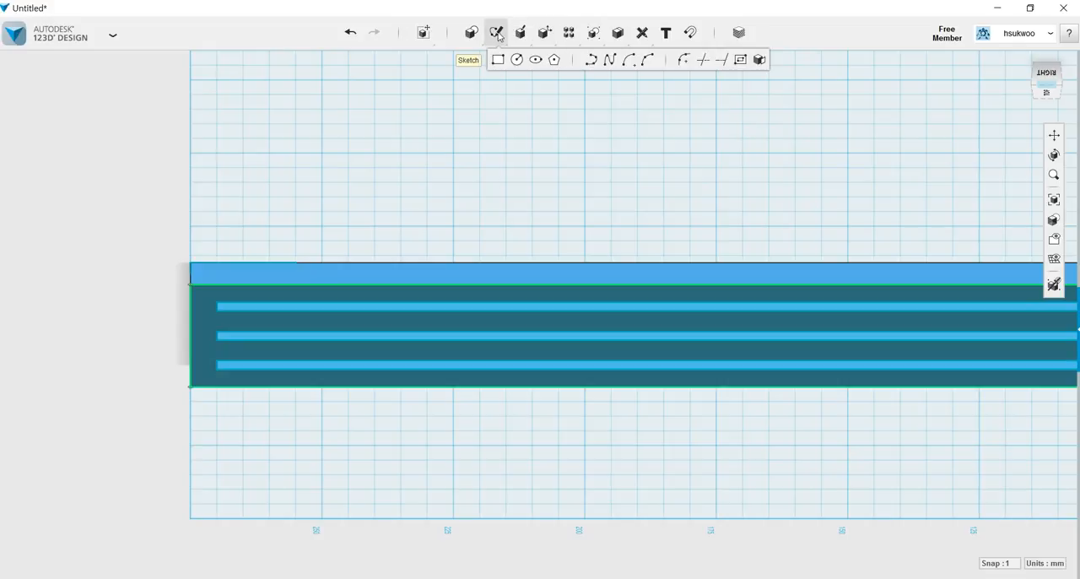
click(591, 59)
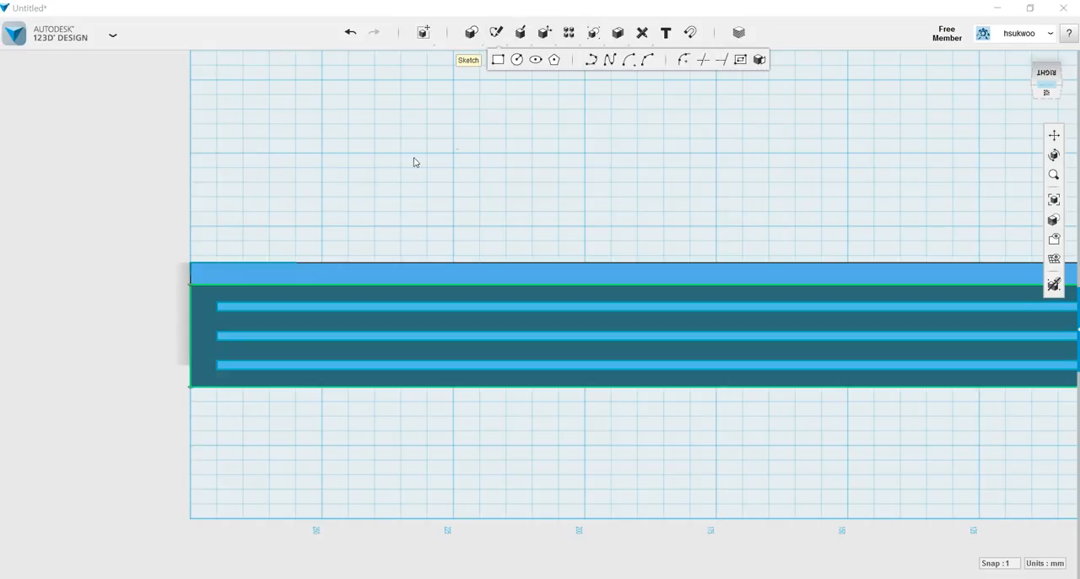
click(281, 263)
click(277, 268)
click(190, 274)
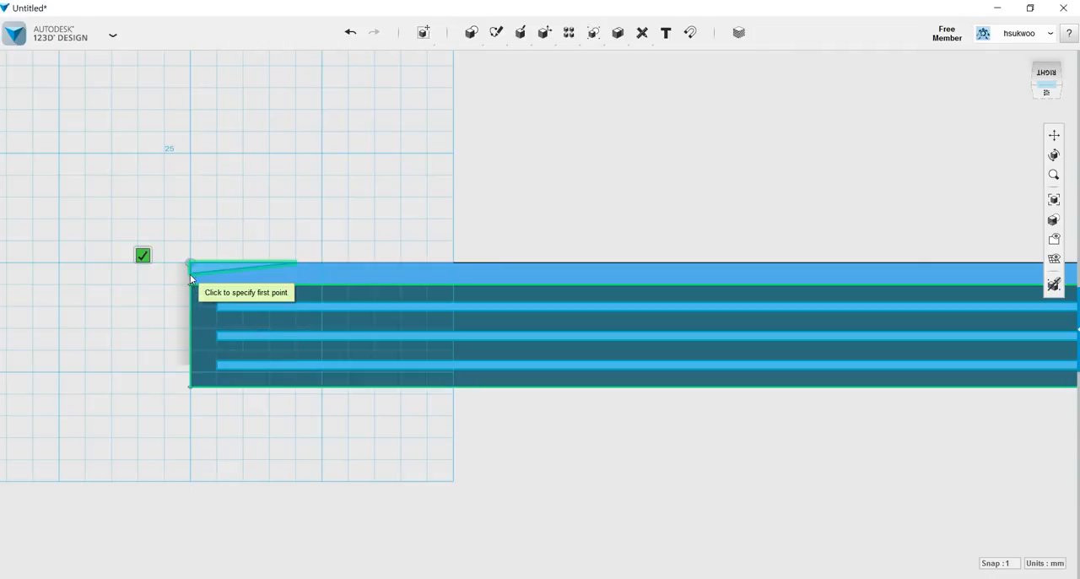
click(144, 256)
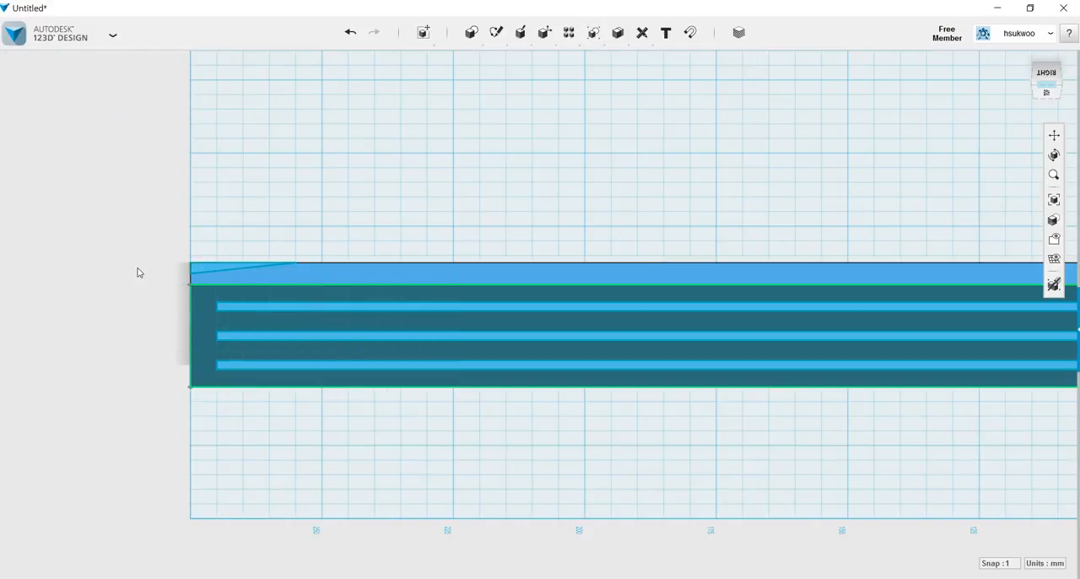
Extrude the triangle into the bar as a cut to taper its end.
scroll(139, 273, up, 1)
scroll(139, 273, up, 1)
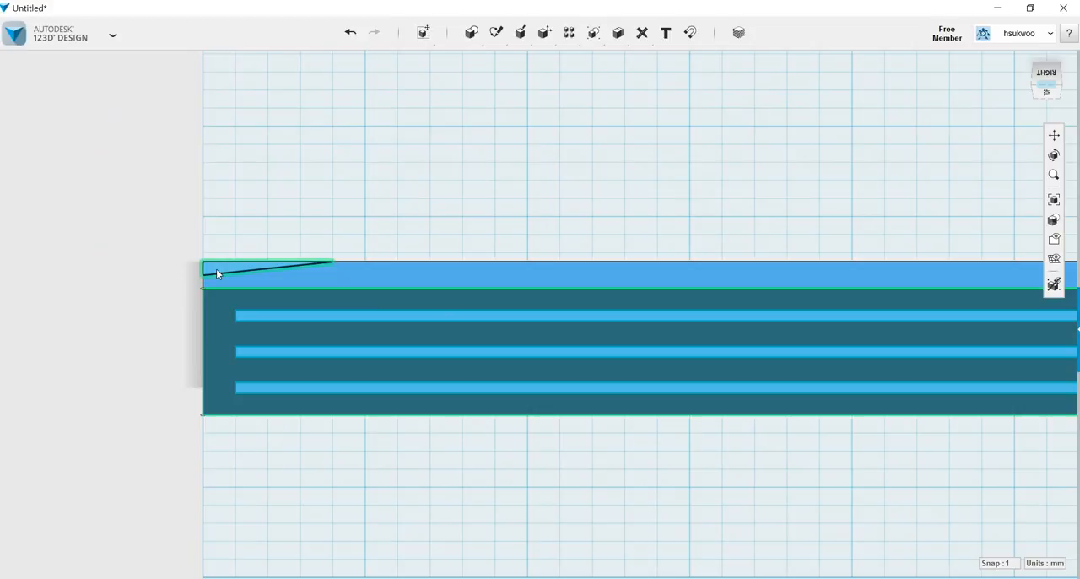
click(216, 268)
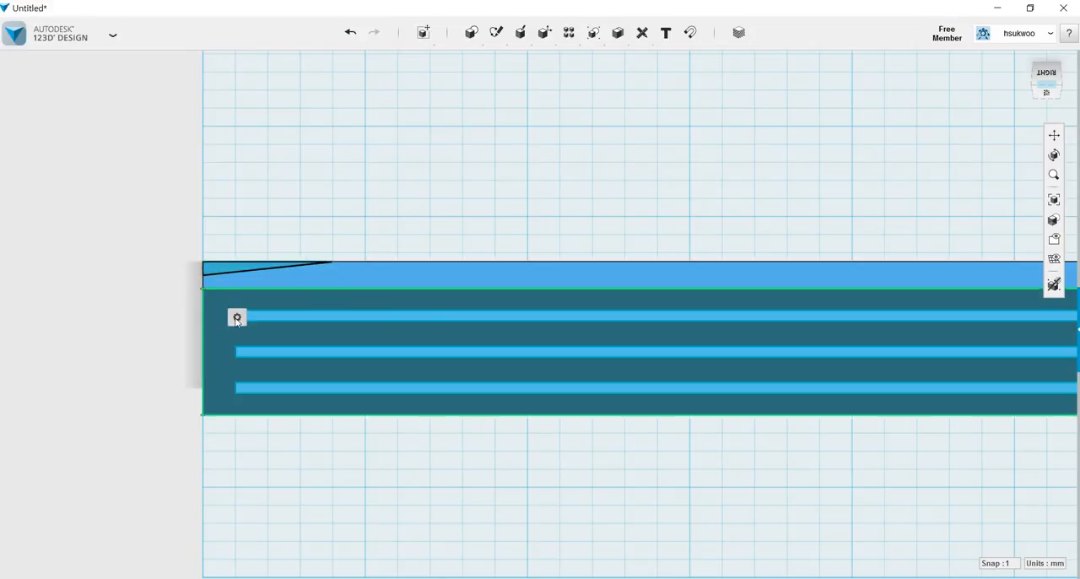
mouse_move(237, 318)
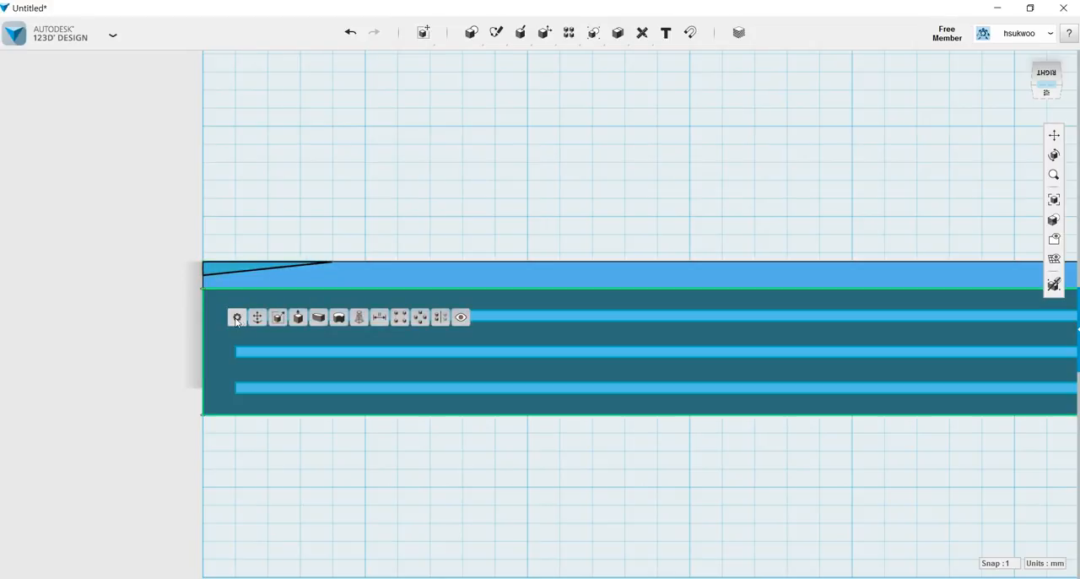
click(298, 319)
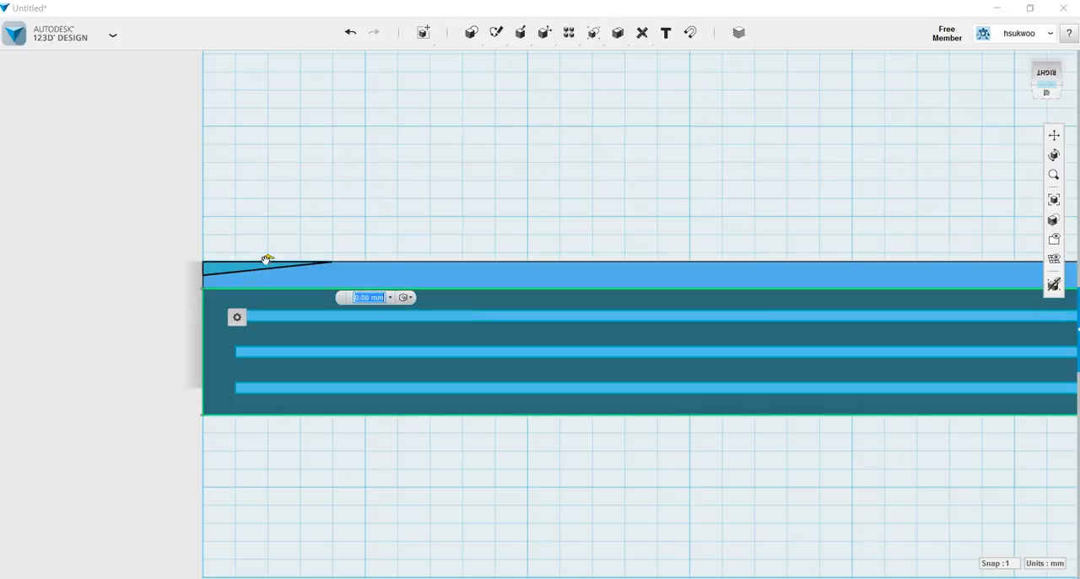
drag(266, 260, 218, 482)
key(Return)
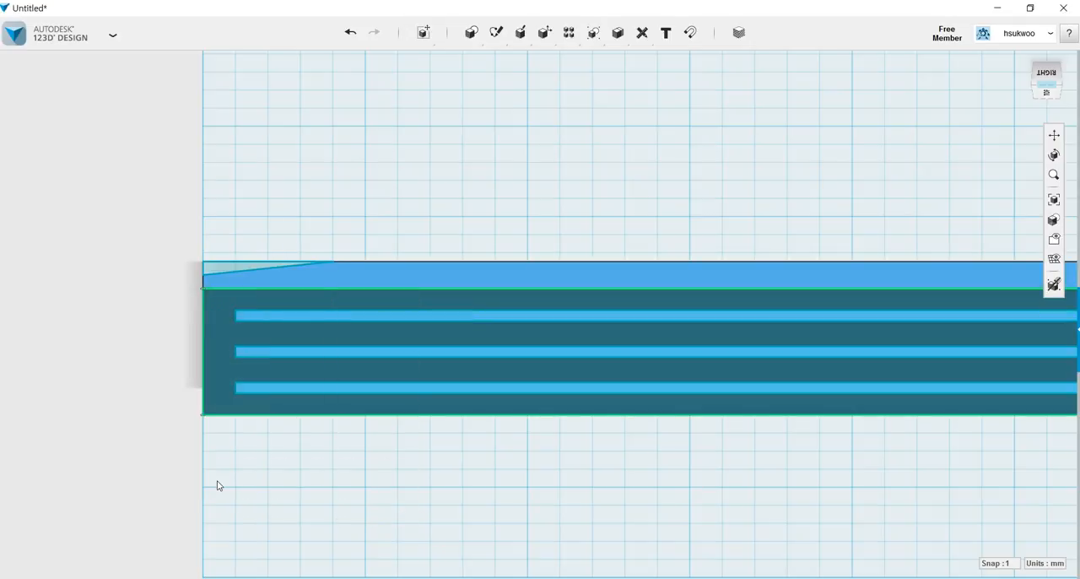
Sketch a 20 mm line at 90 degrees from the corner at the bar's opposite end along the same long edge of the side face.
mouse_move(335, 427)
right_down()
mouse_move(338, 479)
mouse_move(340, 436)
mouse_move(313, 429)
mouse_move(333, 421)
right_up()
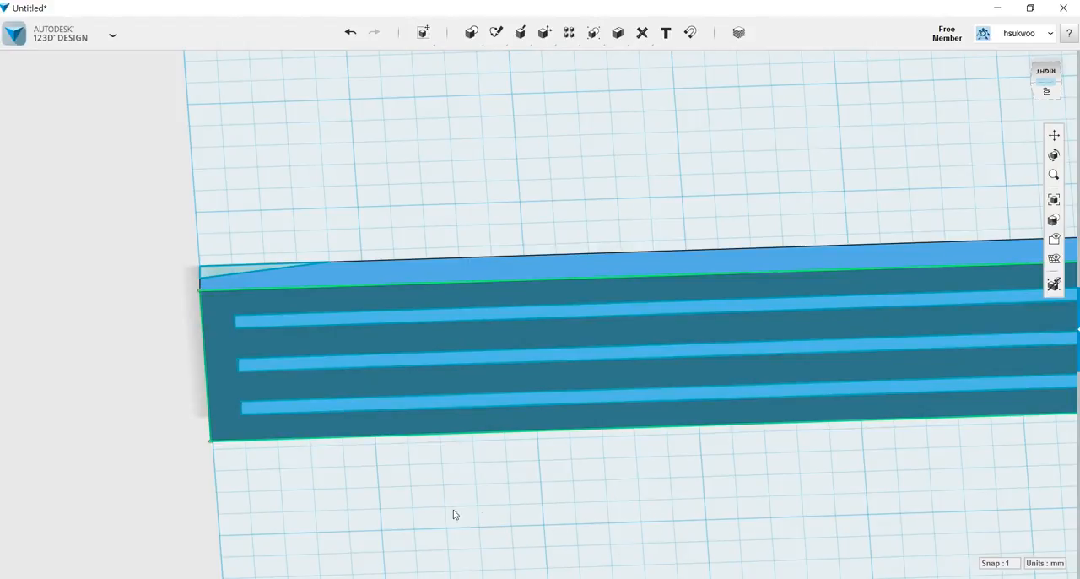
click(1054, 135)
drag(810, 454, 545, 402)
drag(704, 398, 487, 440)
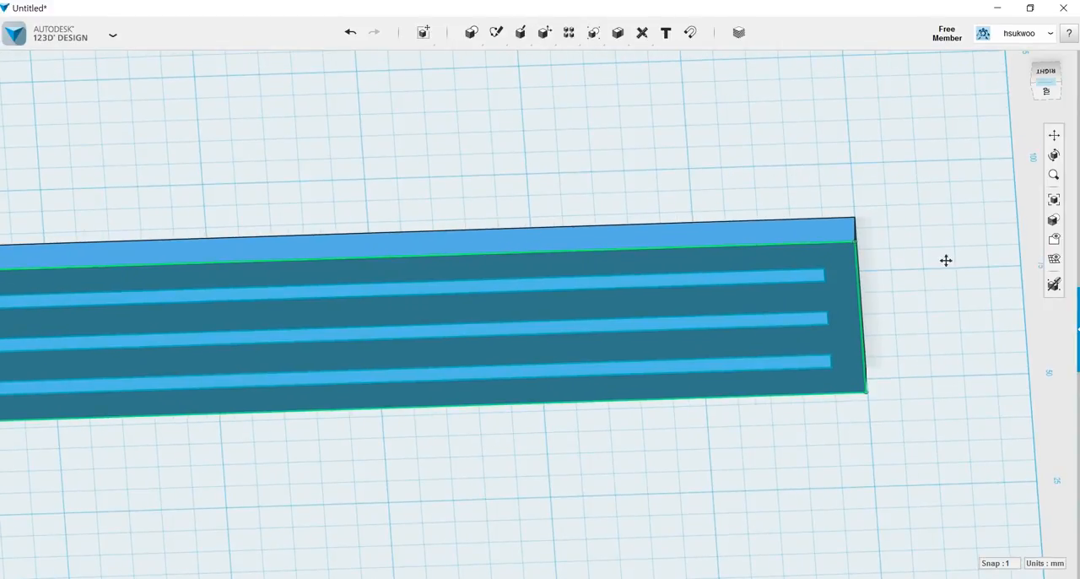
right_drag(959, 271, 961, 278)
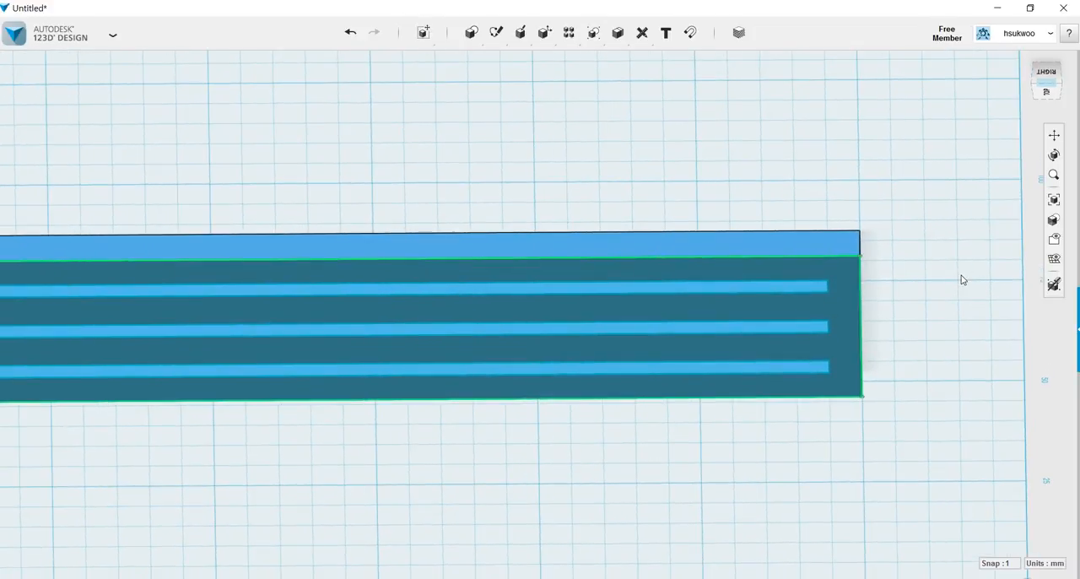
mouse_move(496, 34)
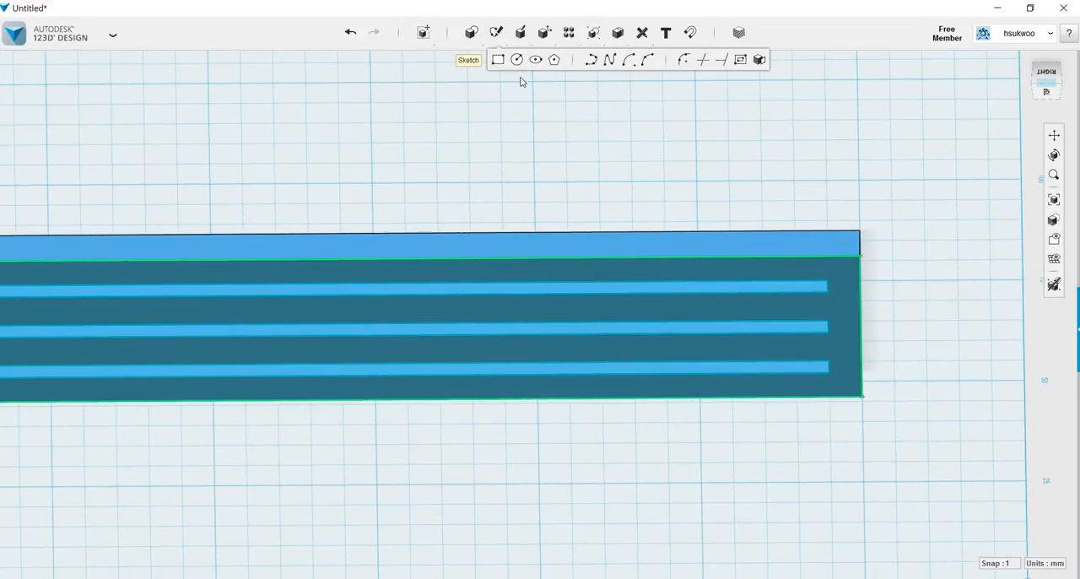
click(591, 64)
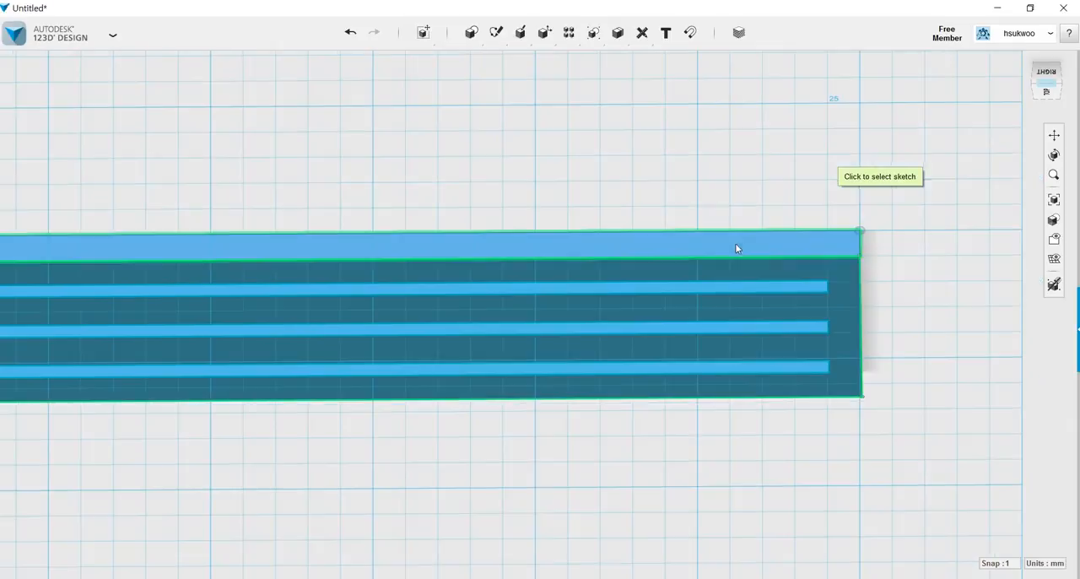
click(733, 245)
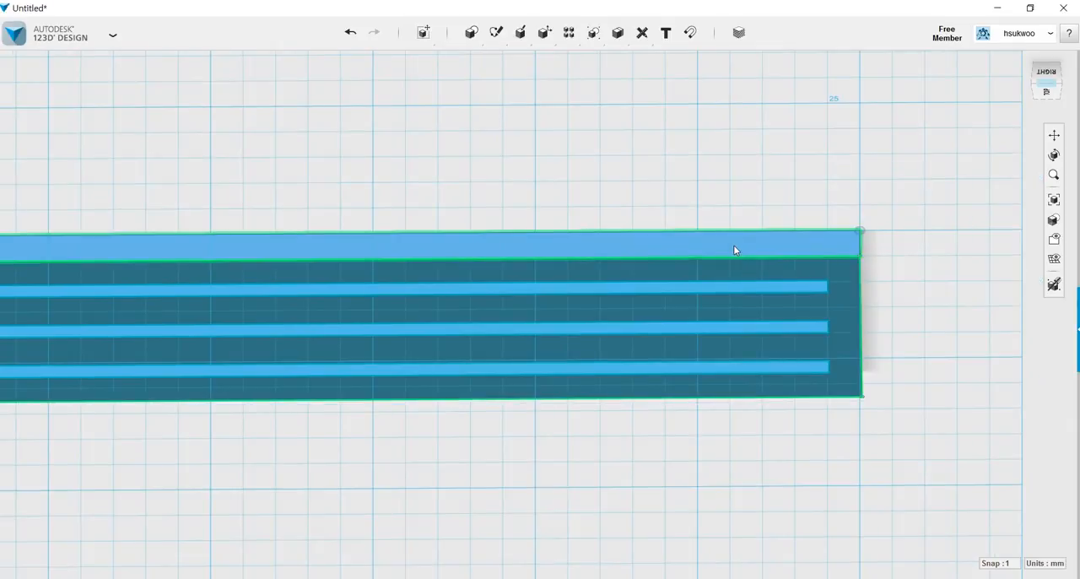
click(859, 230)
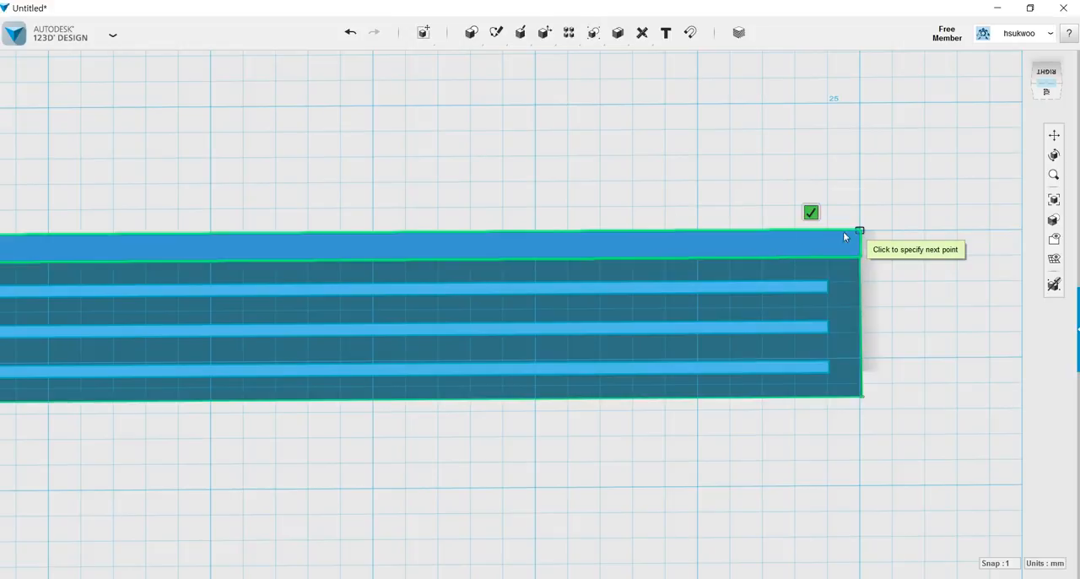
click(731, 232)
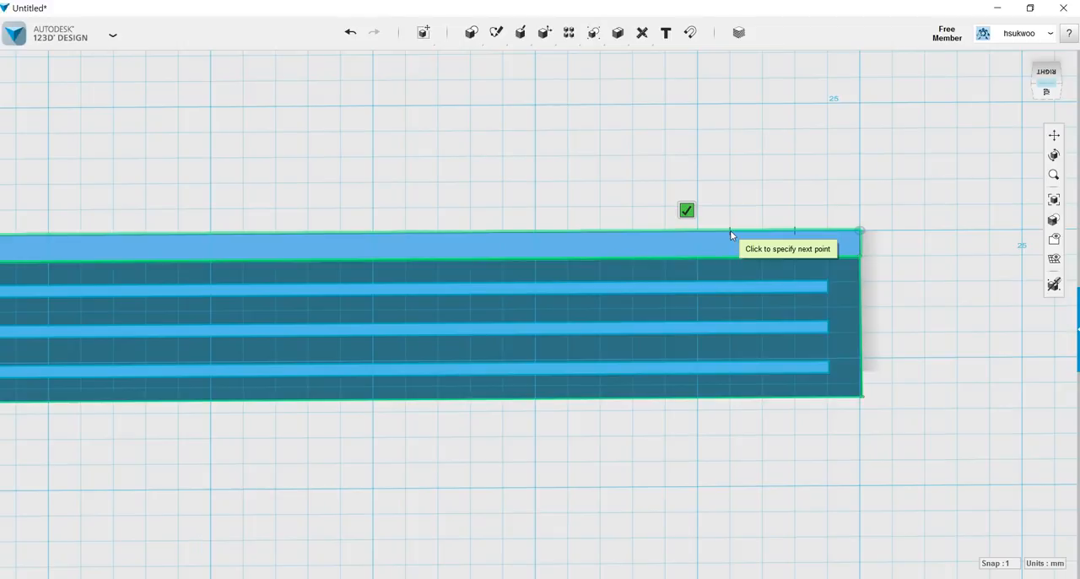
Finish the 20 mm line at the bar's end without adding another segment.
click(687, 210)
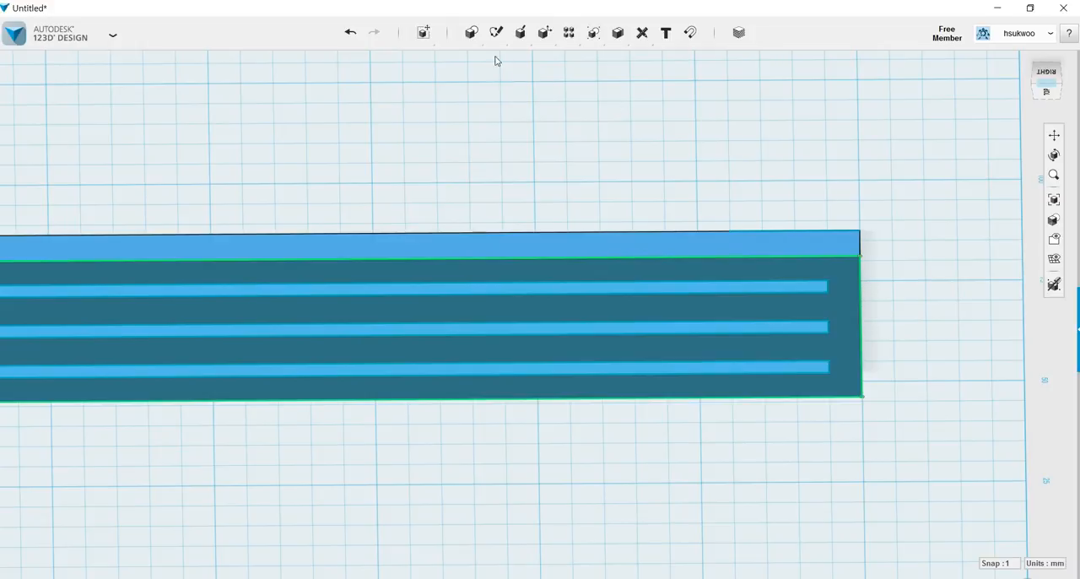
Try to add a 2.5 mm line from the same corner to the 20 mm line's sketch, and undo the attempt.
mouse_move(497, 34)
click(591, 60)
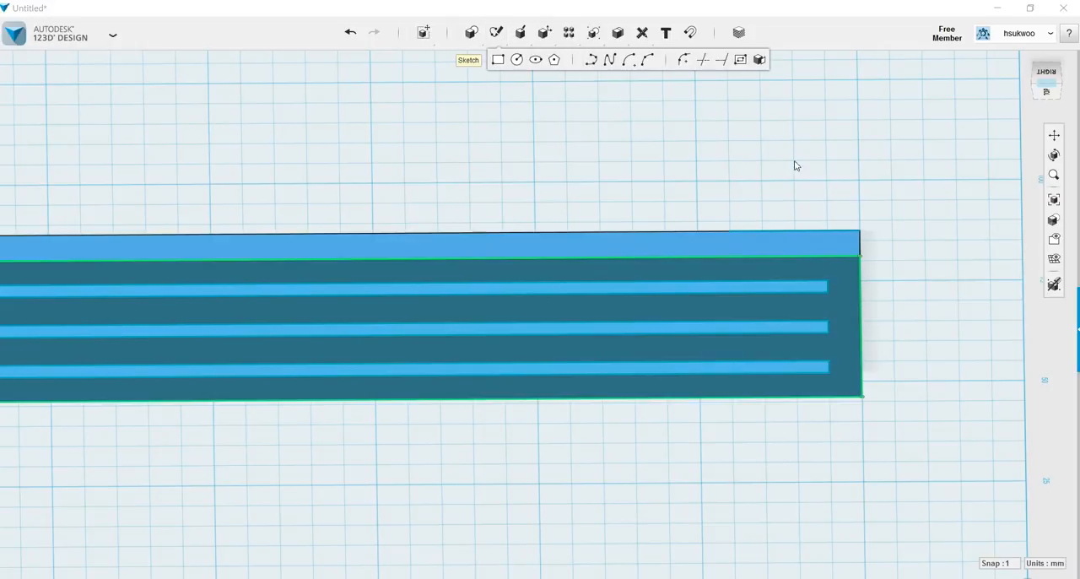
click(841, 234)
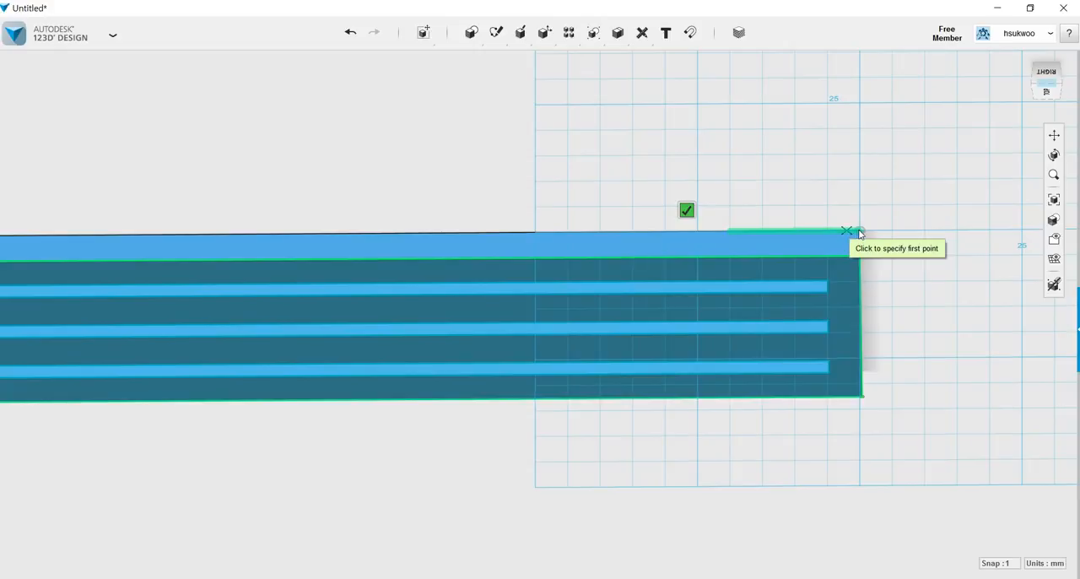
click(860, 232)
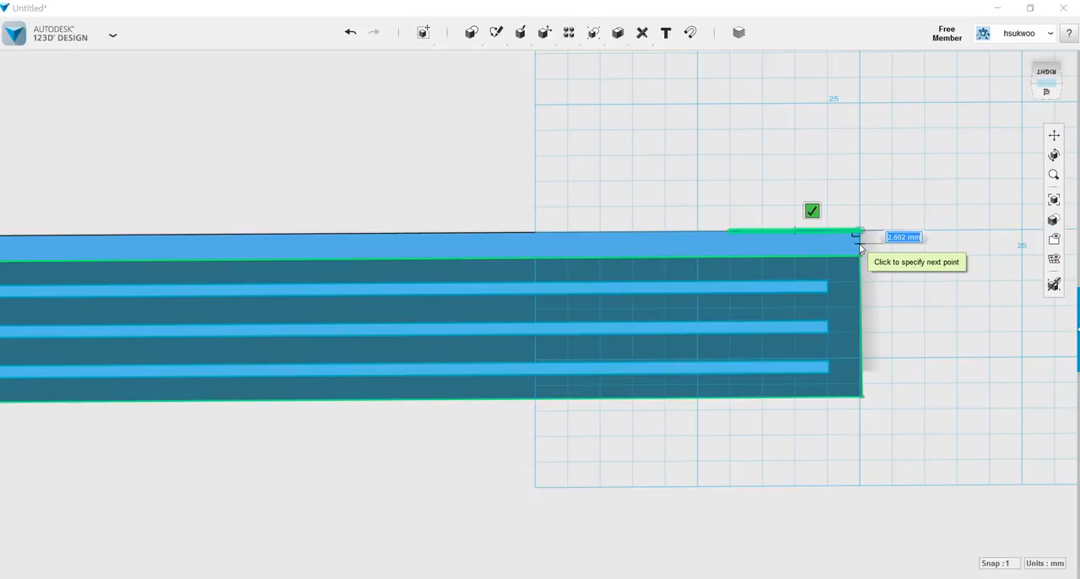
text(2)
key(Tab)
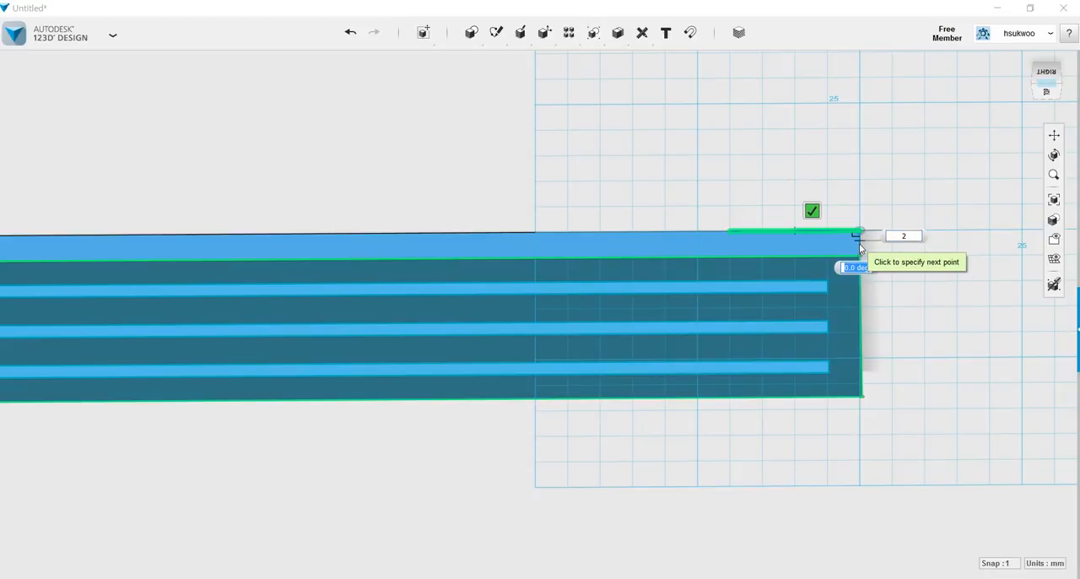
key(Tab)
text(2.5)
key(Tab)
key(Tab)
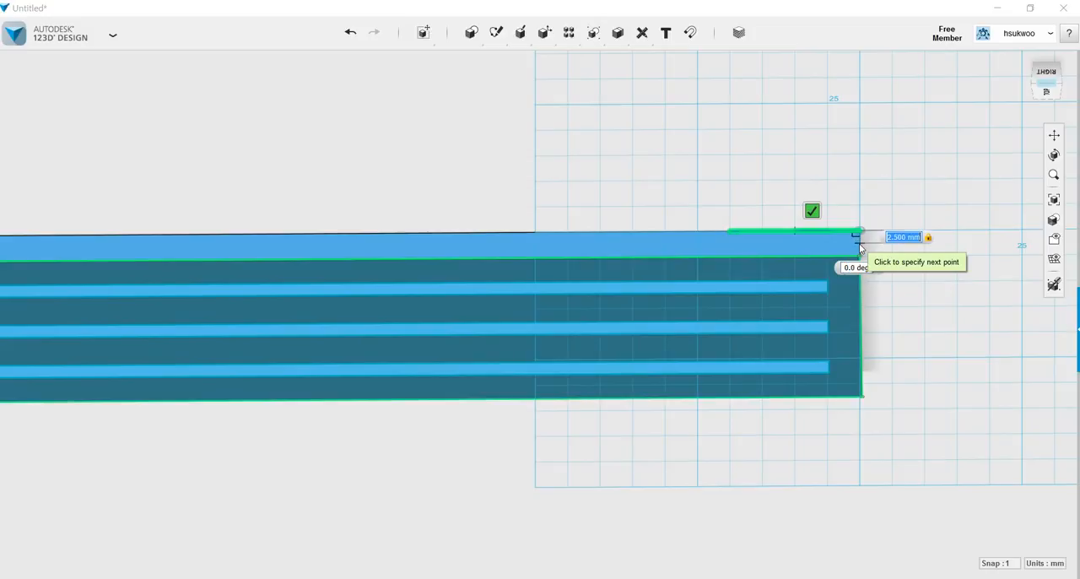
click(812, 211)
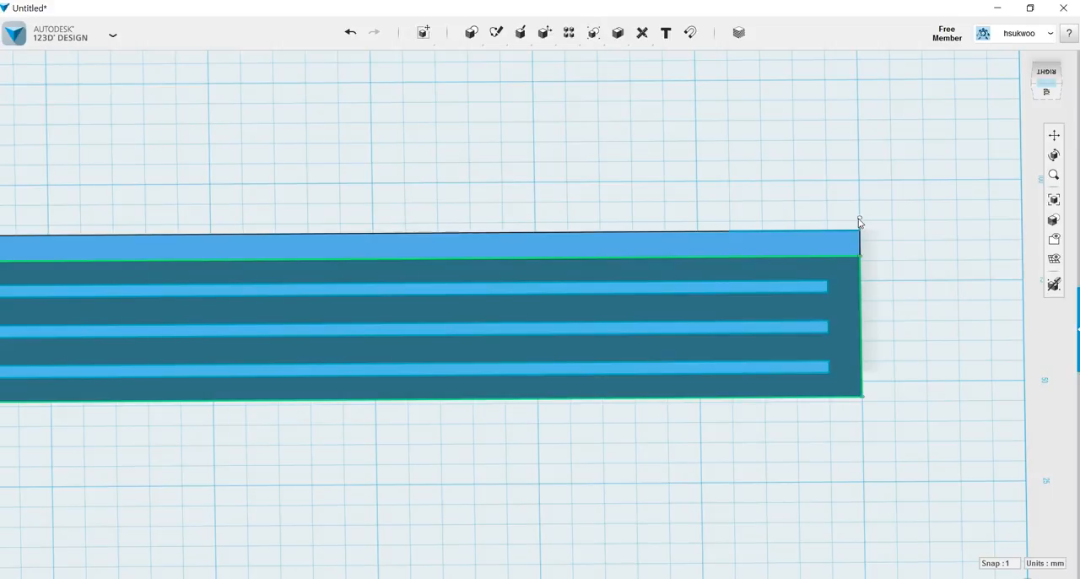
click(344, 39)
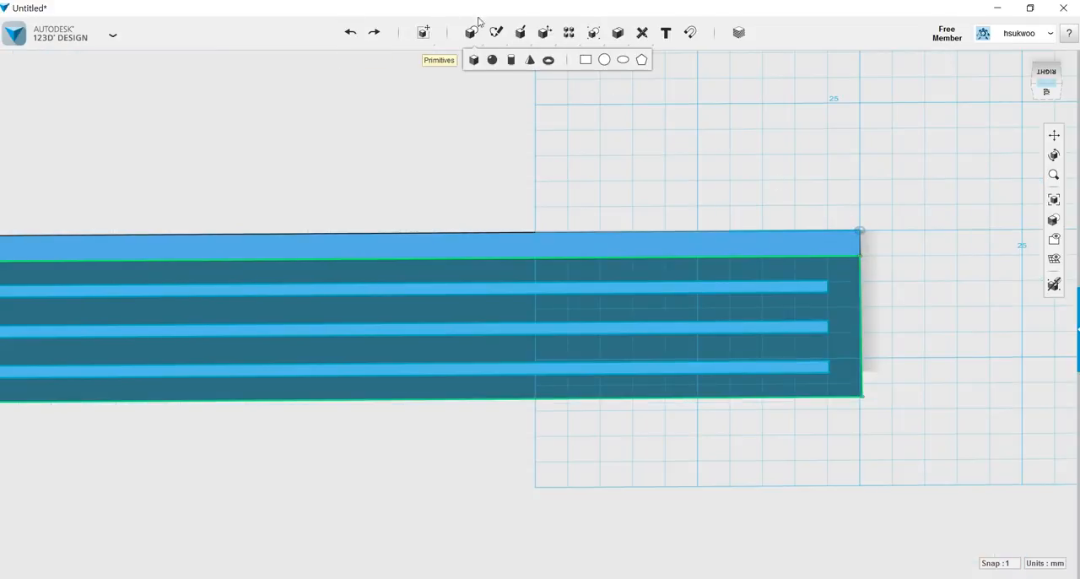
Add a 2.5 mm line to the sketch from the same corner, running along the side face's short edge.
mouse_move(500, 35)
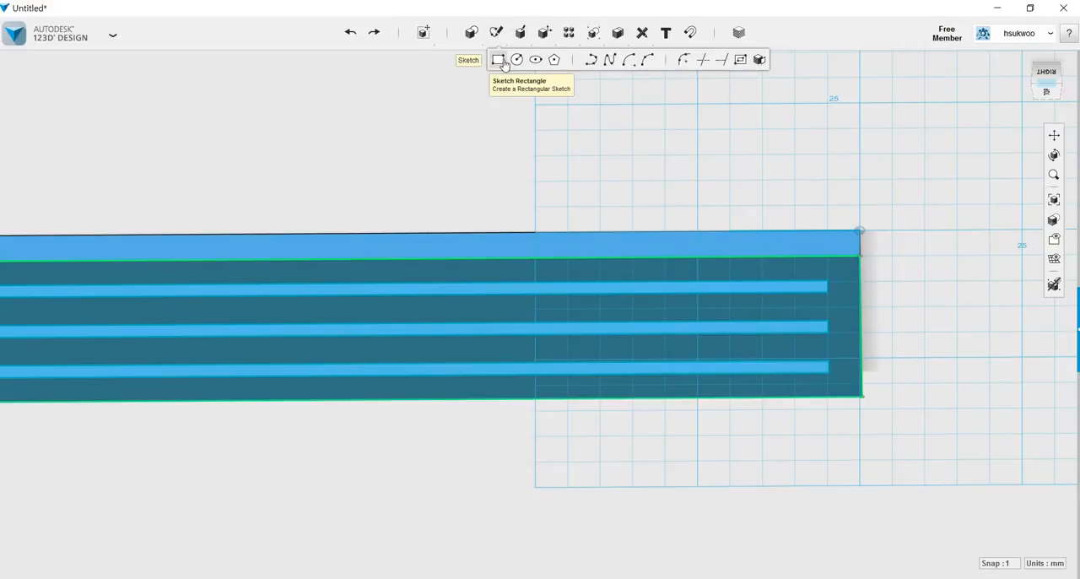
click(590, 60)
click(833, 205)
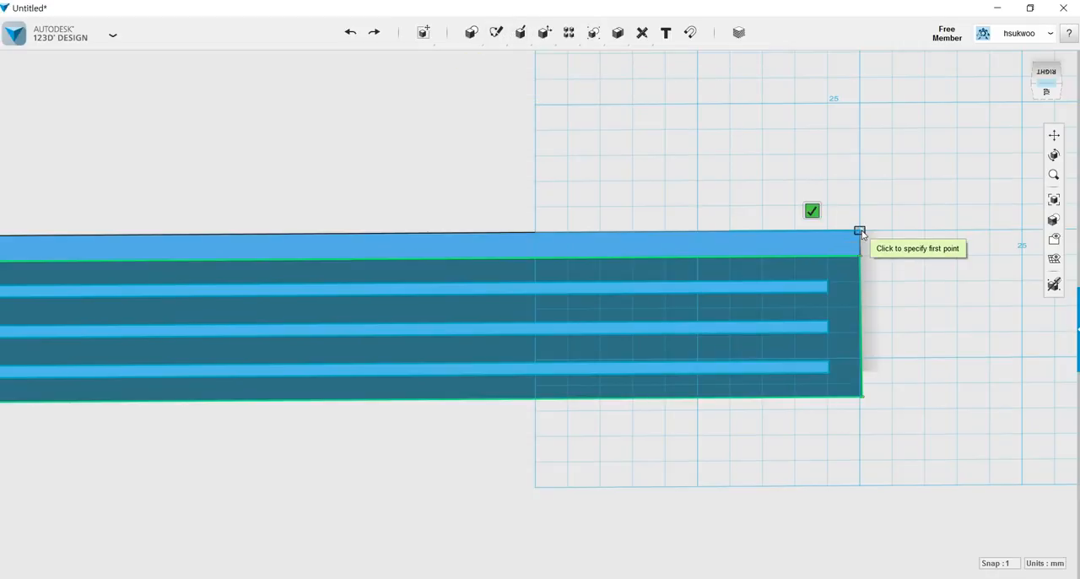
click(859, 231)
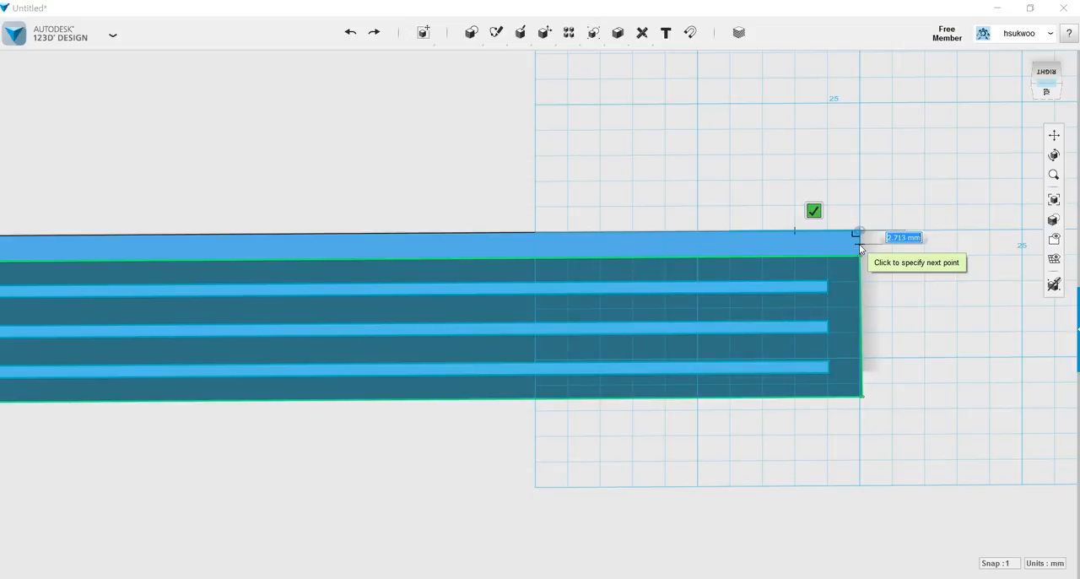
text(2.5)
key(Tab)
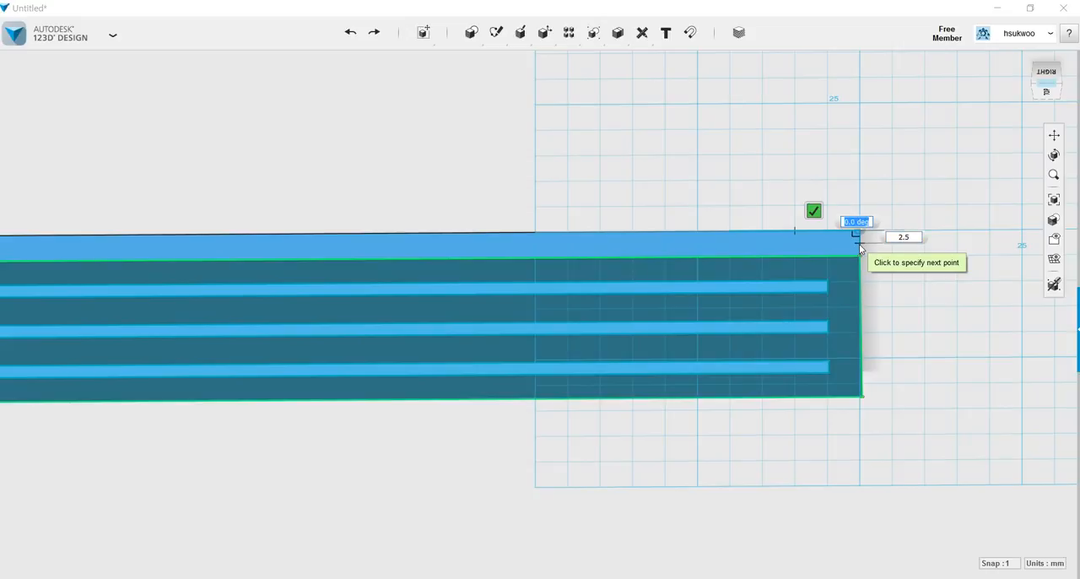
key(Tab)
key(Return)
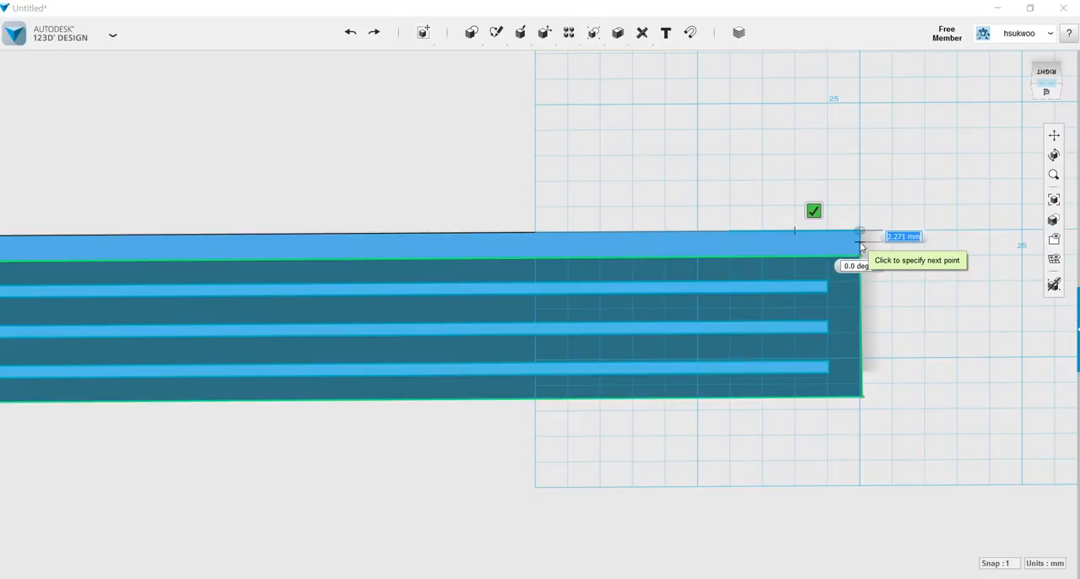
text(2)
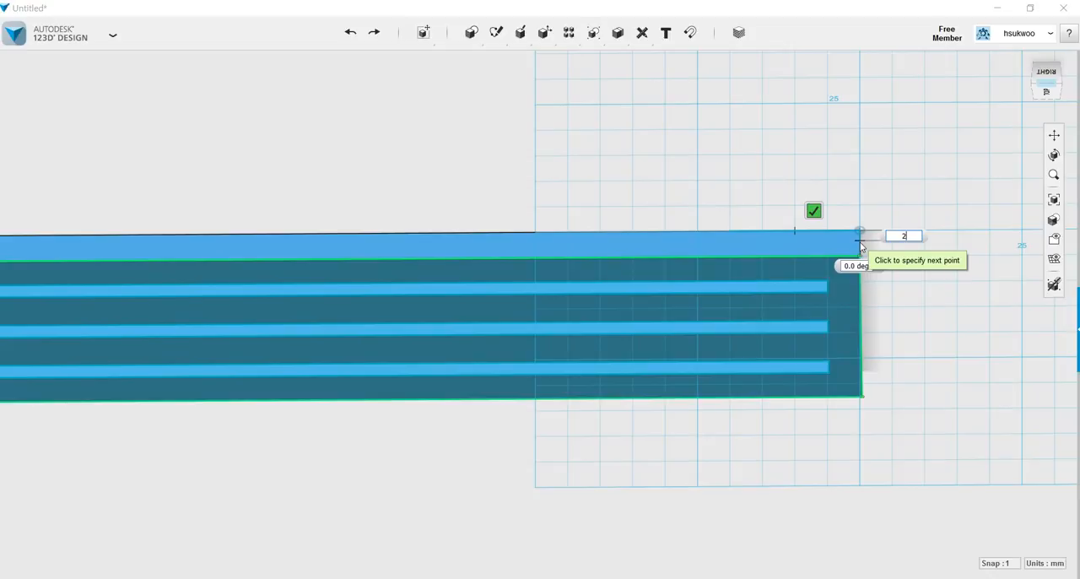
text(.5)
key(Tab)
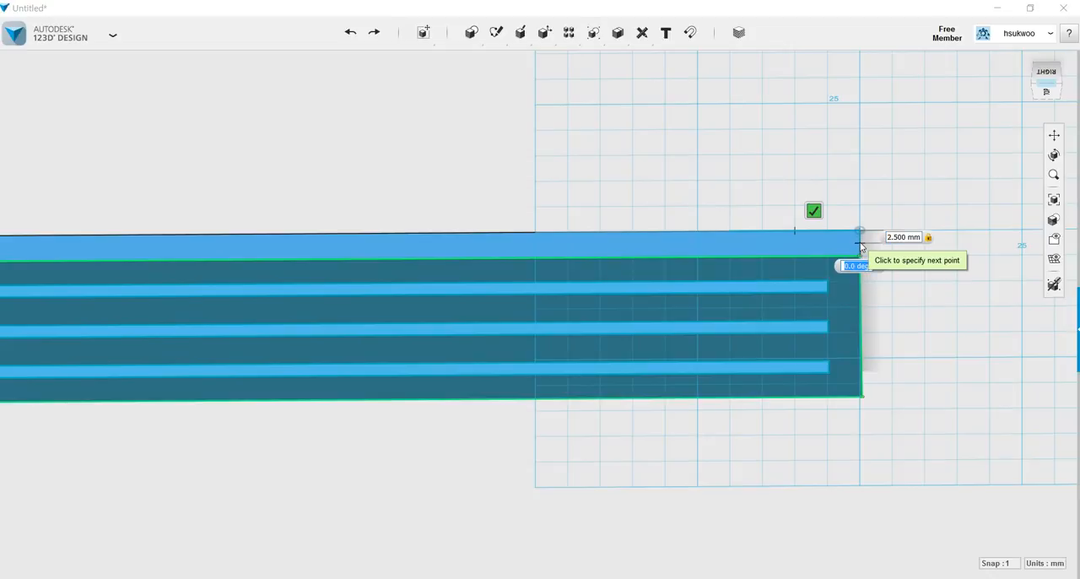
key(Return)
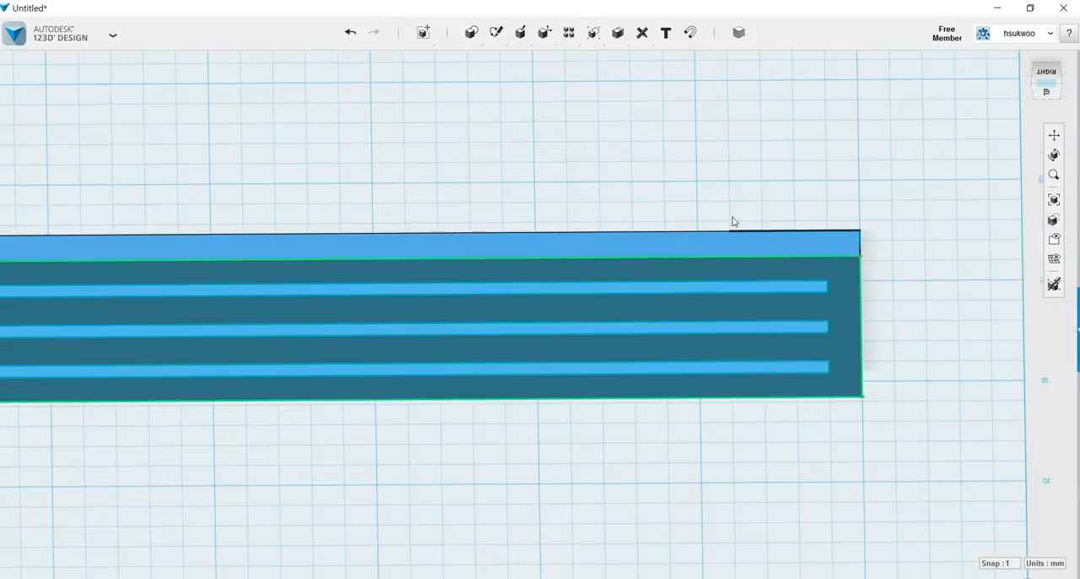
Join the free ends of the 20 mm and 2.5 mm lines with a line to close the second triangle.
mouse_move(540, 35)
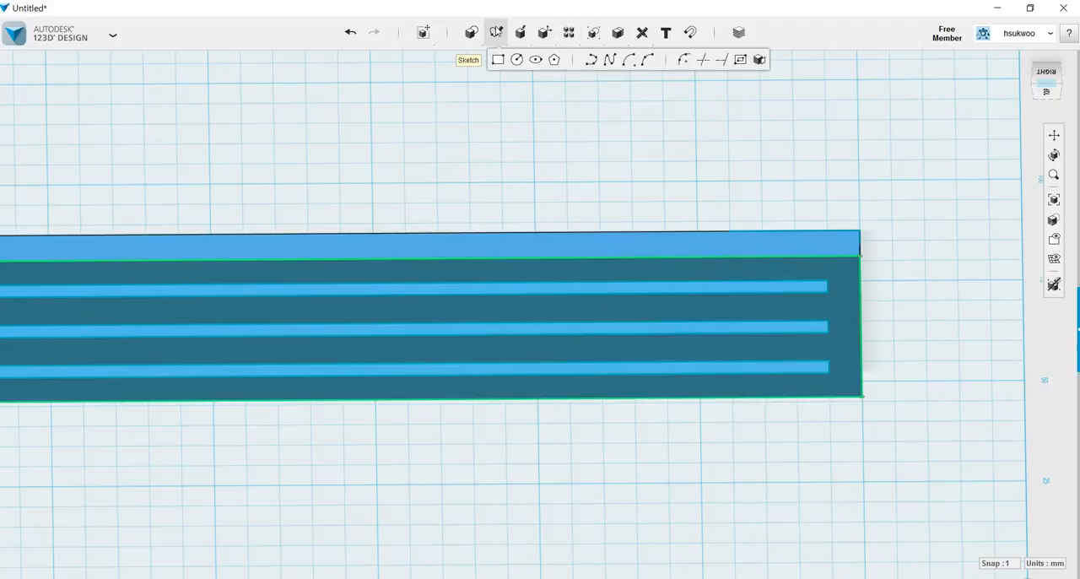
mouse_move(507, 46)
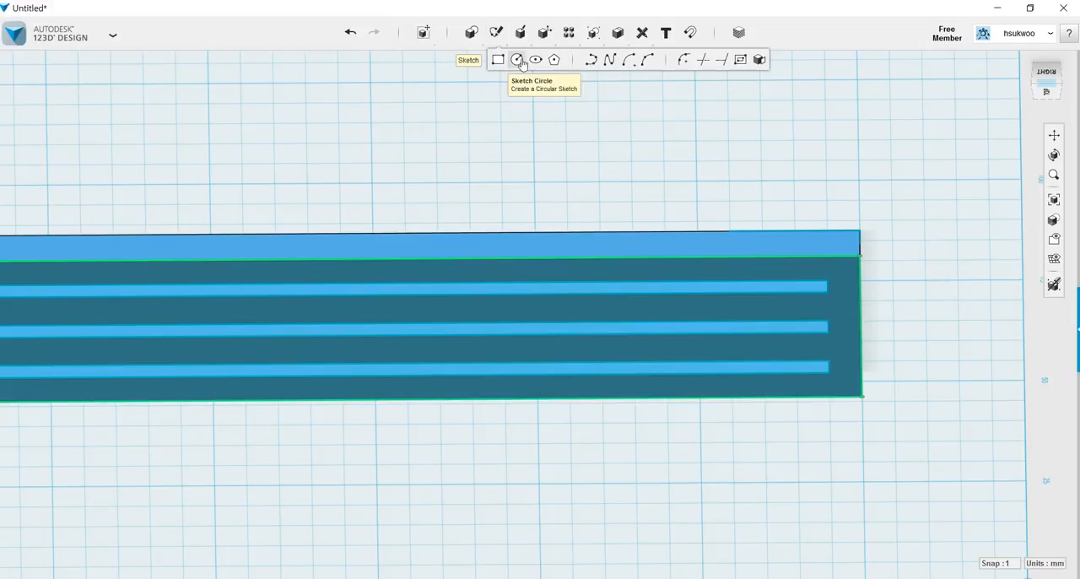
click(739, 229)
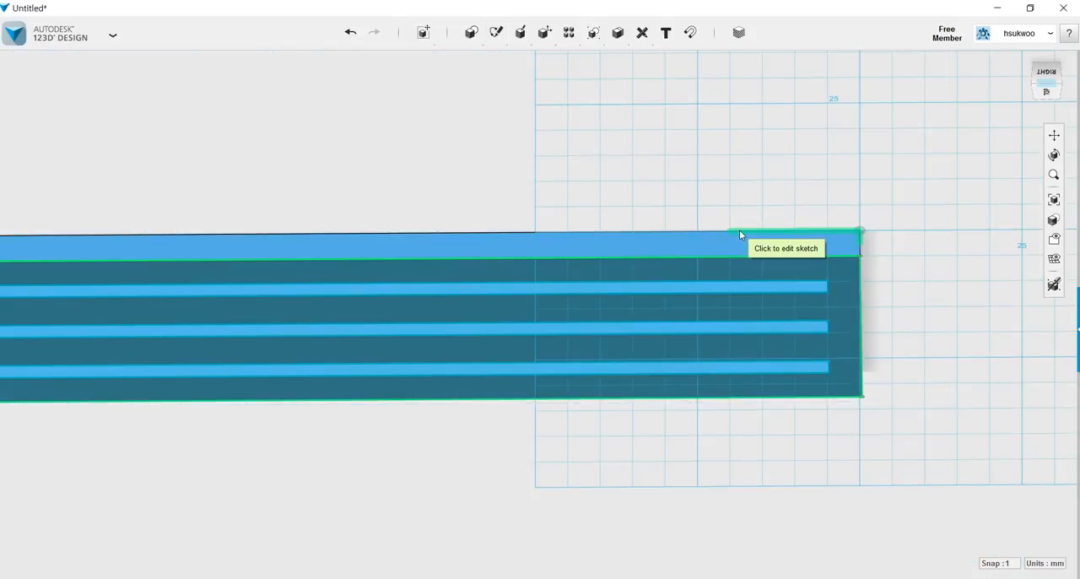
click(738, 230)
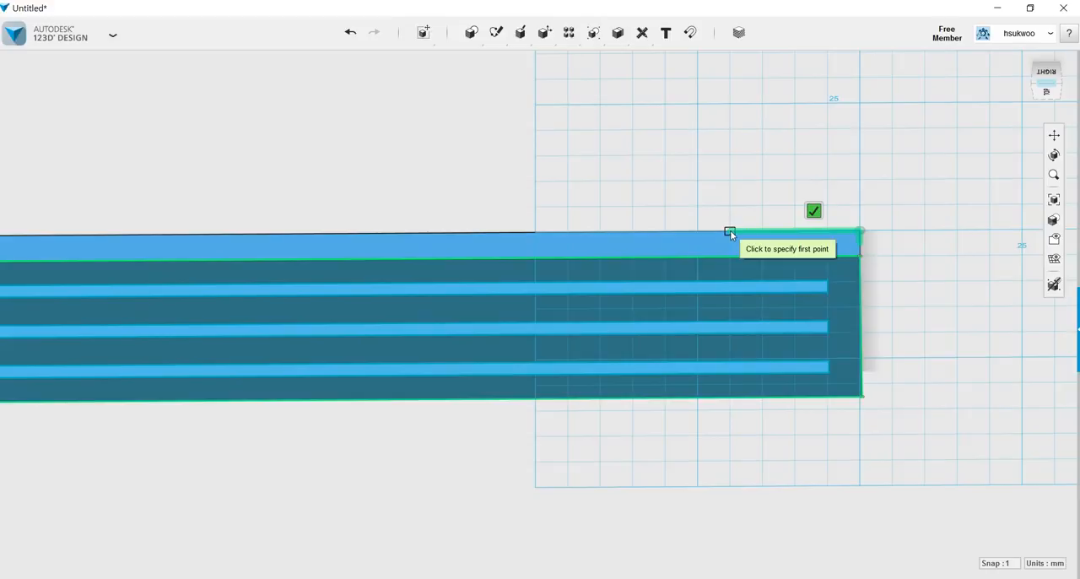
click(730, 230)
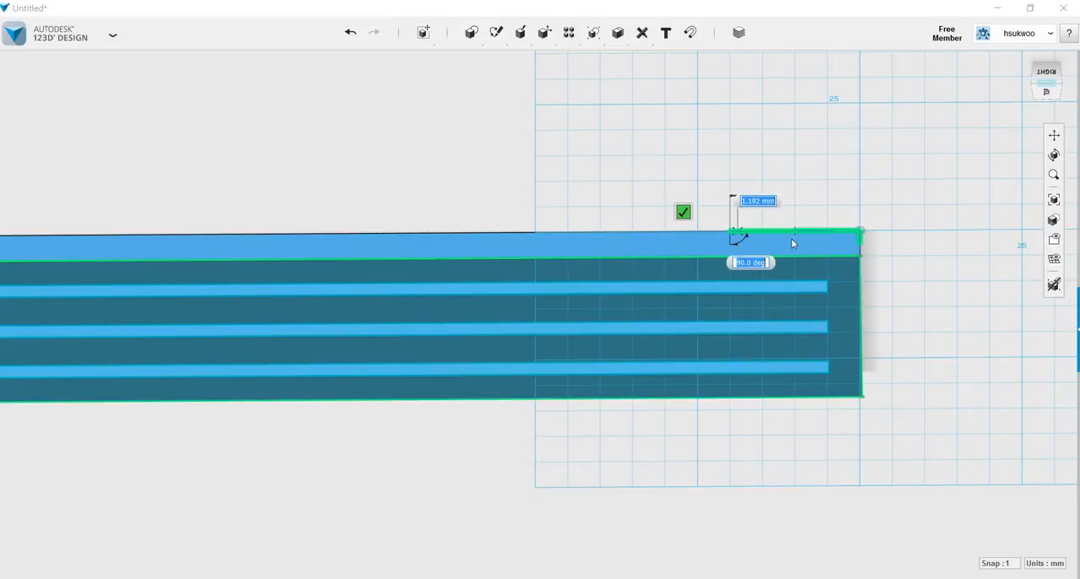
click(859, 243)
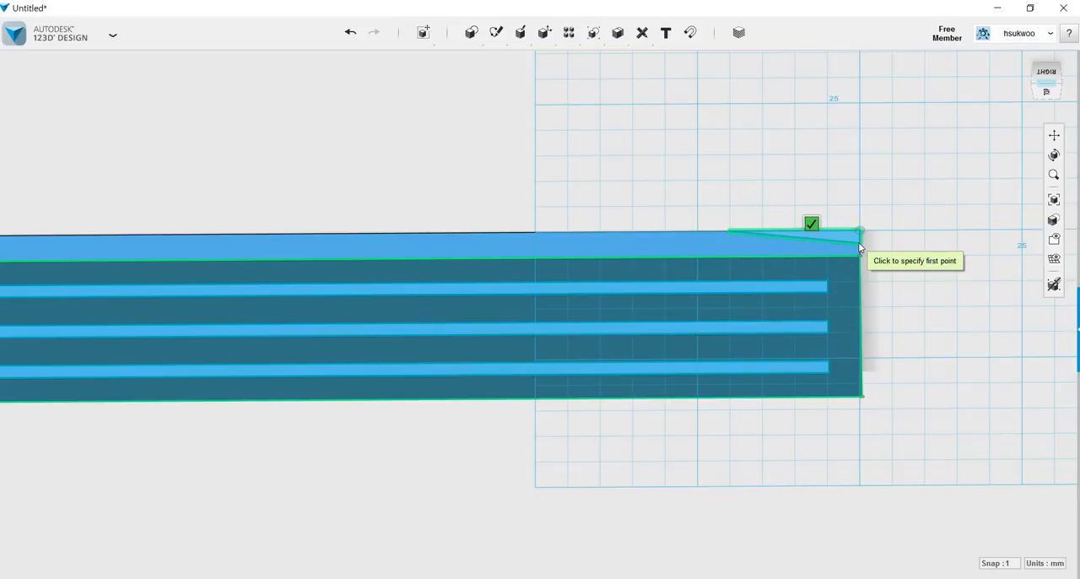
click(811, 224)
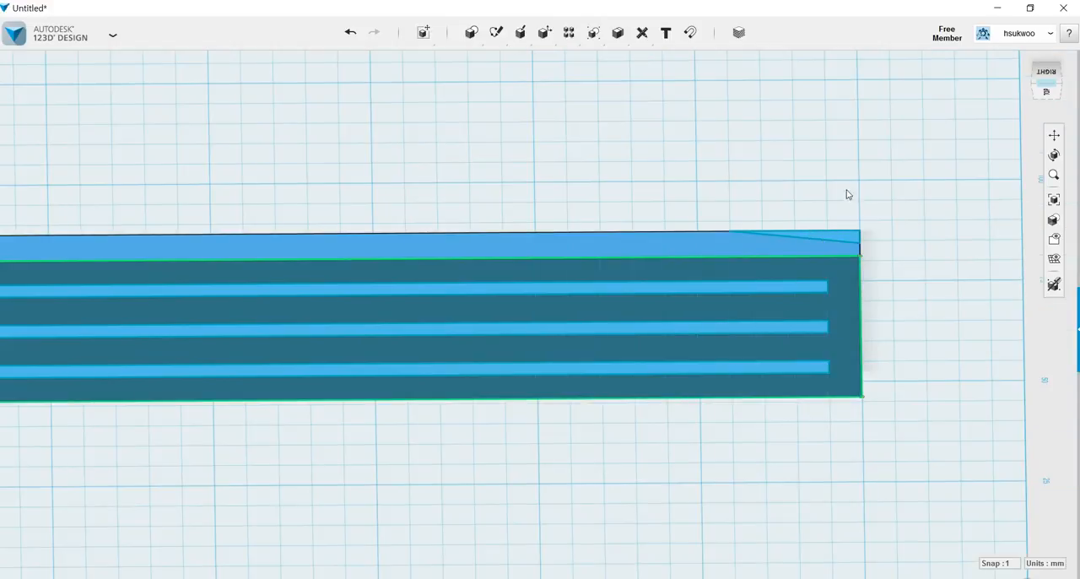
Extrude the second triangle -66 mm through the bar as a cut to taper this end.
click(847, 234)
mouse_move(866, 284)
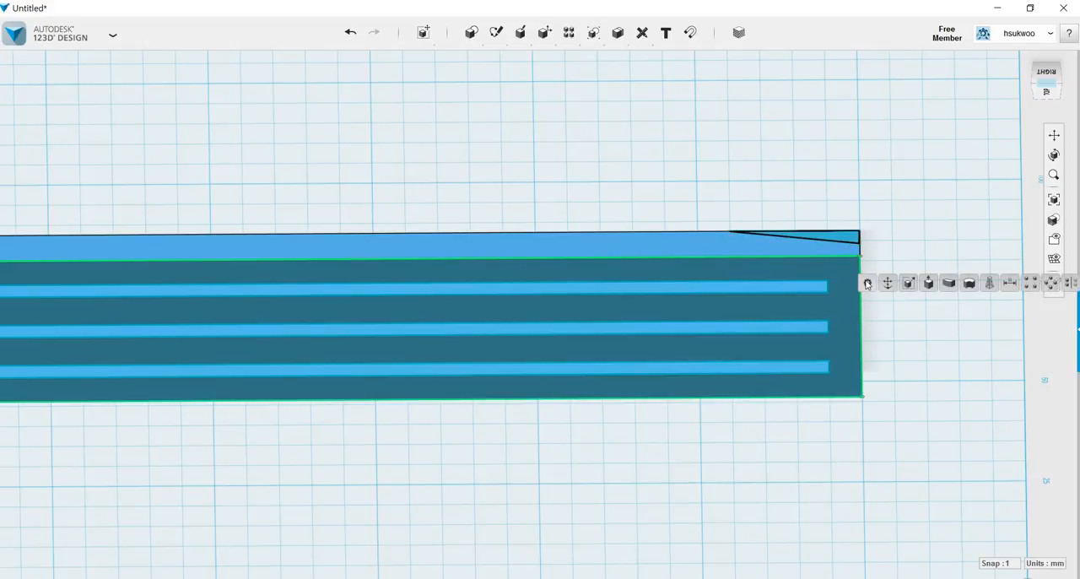
click(908, 283)
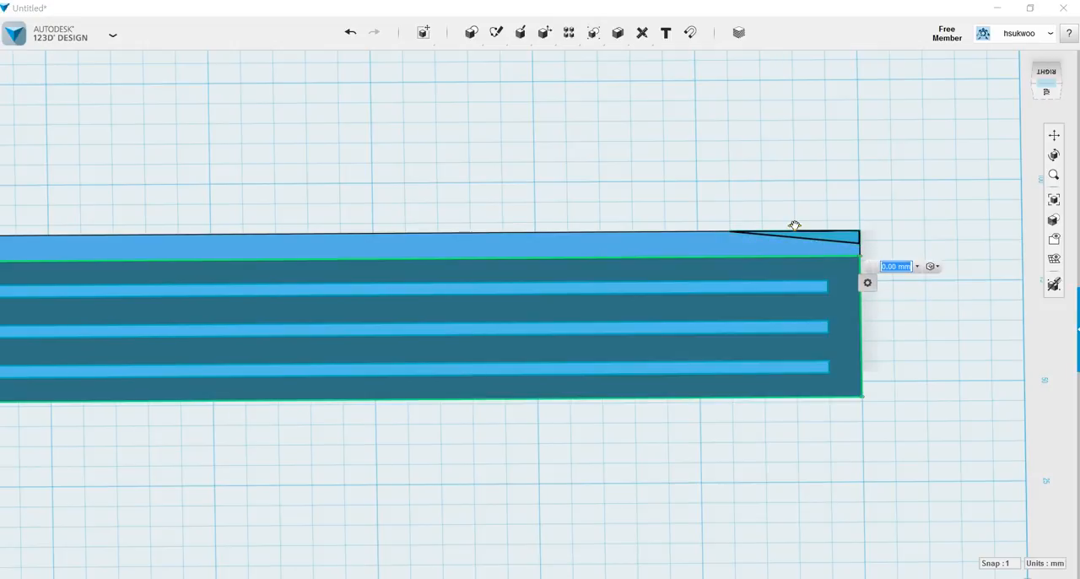
drag(795, 229, 818, 489)
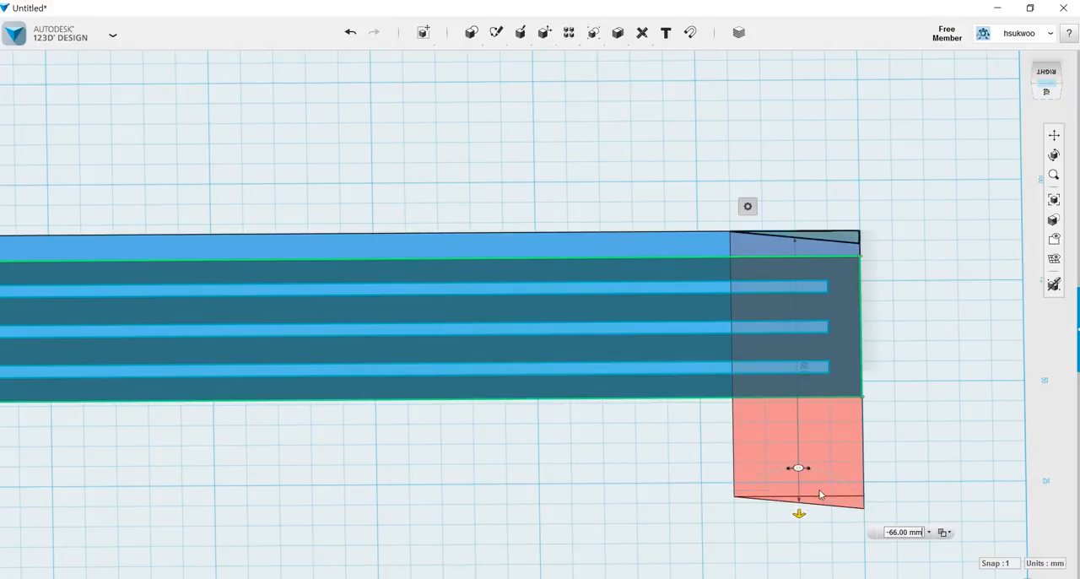
key(Return)
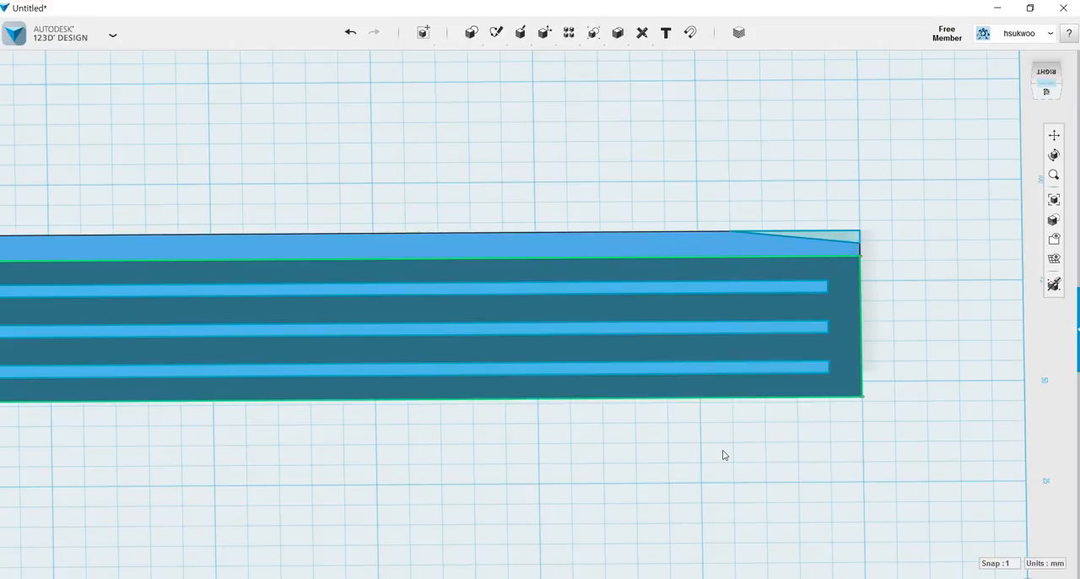
Hide all sketches so that only the solid bar is displayed.
scroll(723, 456, down, 2)
scroll(723, 456, down, 2)
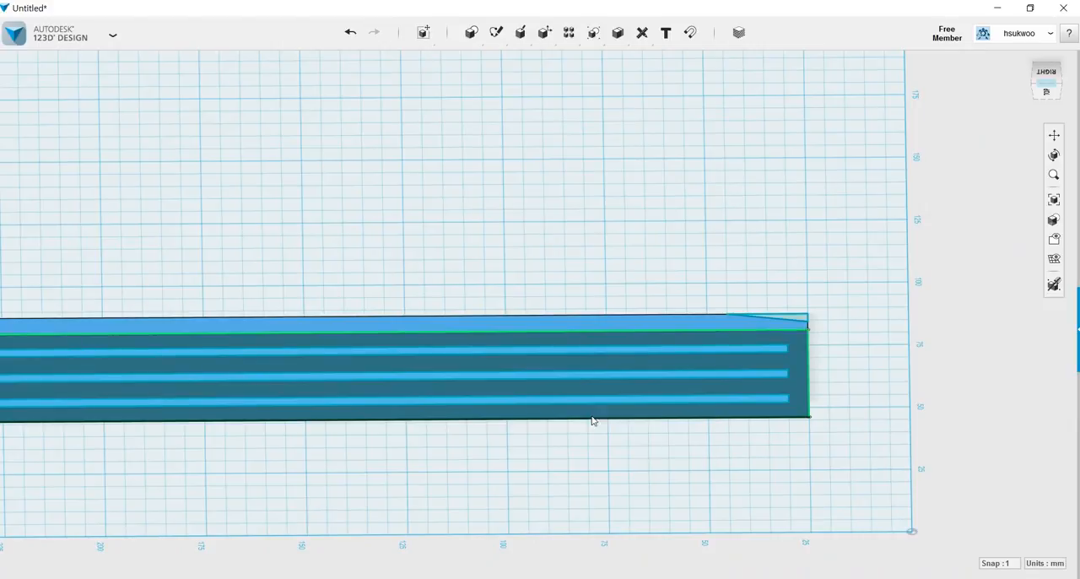
mouse_move(1054, 284)
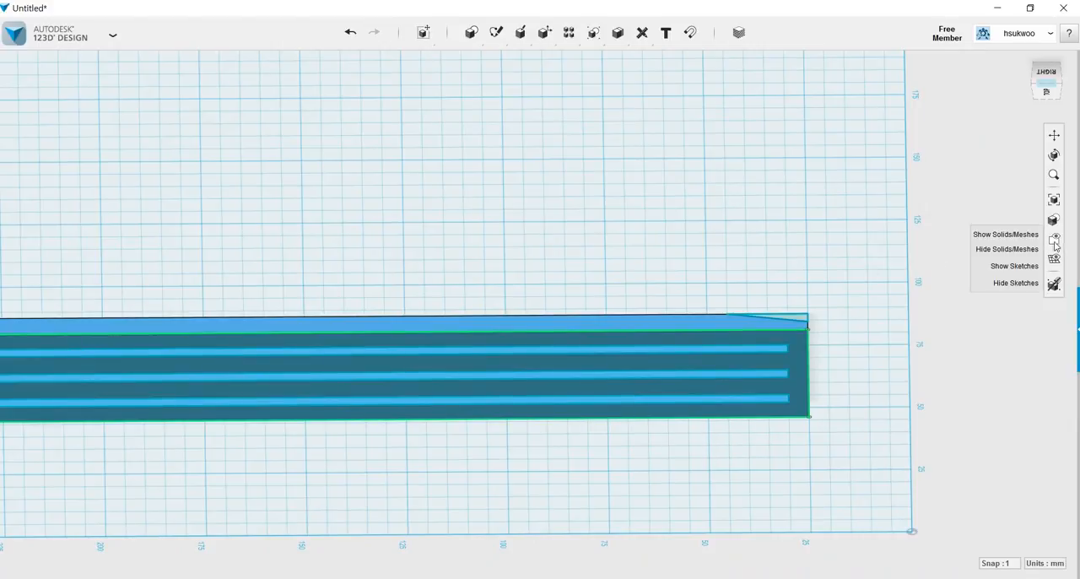
click(1016, 283)
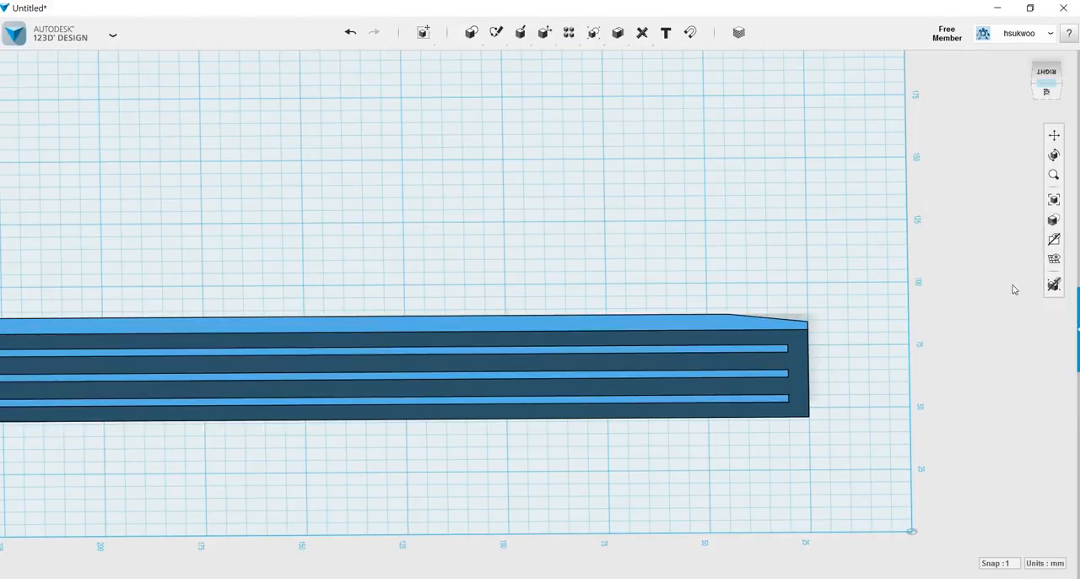
Examine the whole bar in a straight side view and from oblique angles, checking both tapered ends and the slots.
mouse_move(500, 451)
right_down()
mouse_move(540, 448)
mouse_move(499, 447)
right_up()
click(1054, 135)
drag(484, 236, 650, 236)
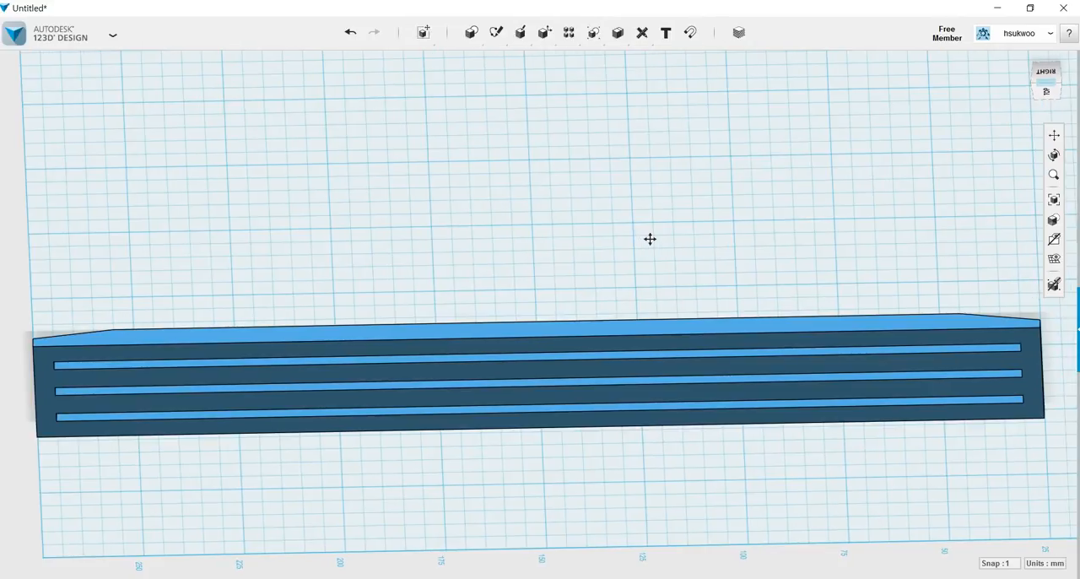
click(1047, 78)
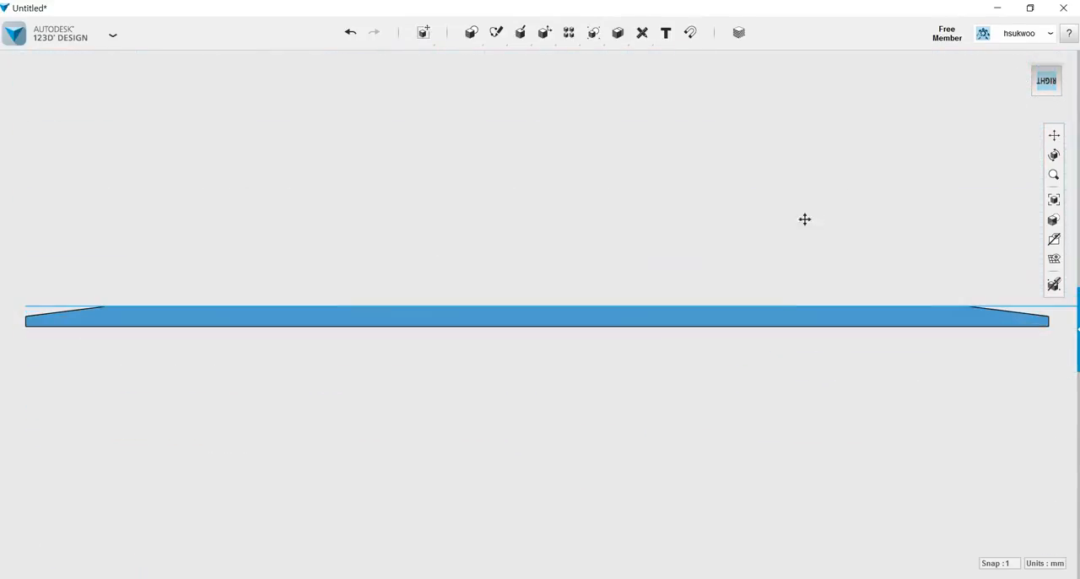
right_drag(692, 405, 684, 367)
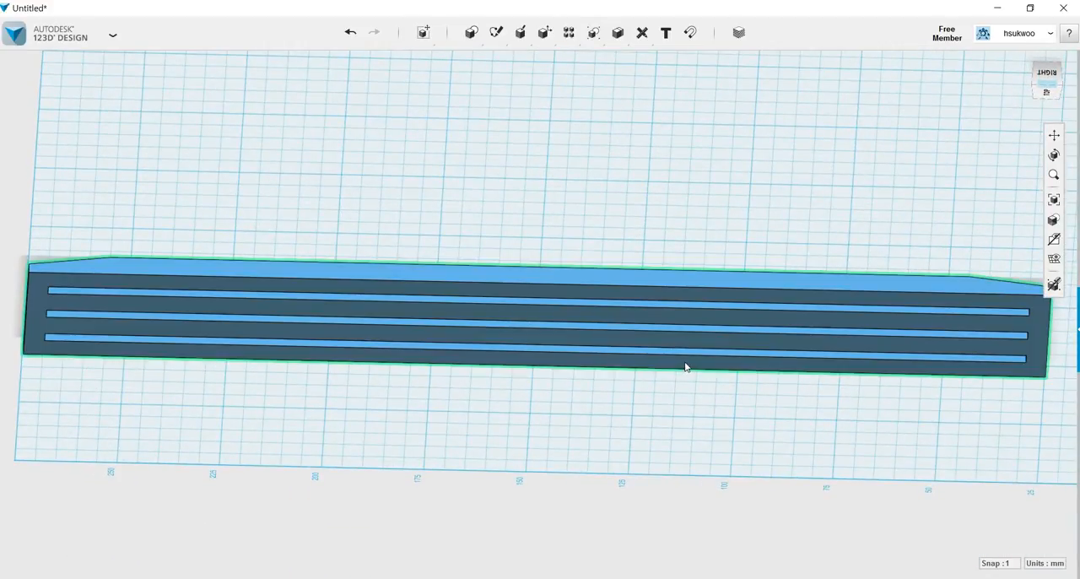
right_drag(979, 433, 981, 427)
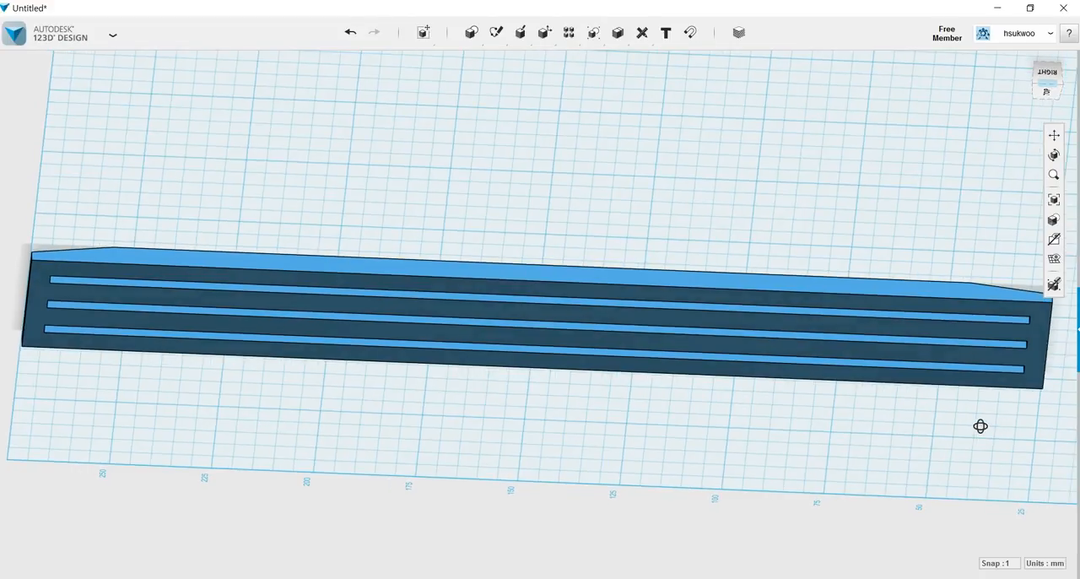
right_drag(85, 393, 86, 403)
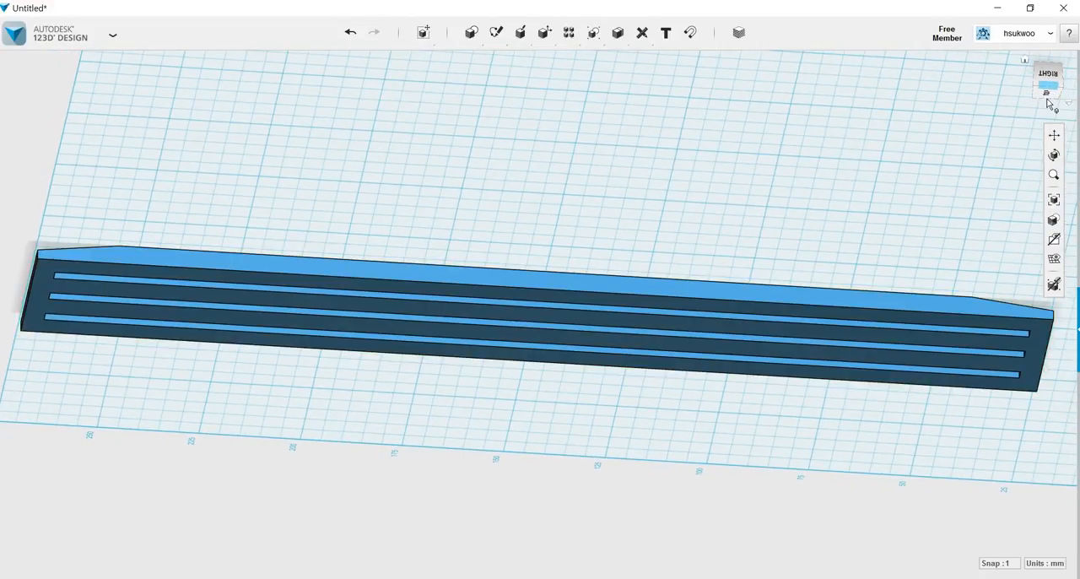
Place a text object on the grid beside the bar's long edge and rotate it to 360° so it reads along the bar.
click(1048, 94)
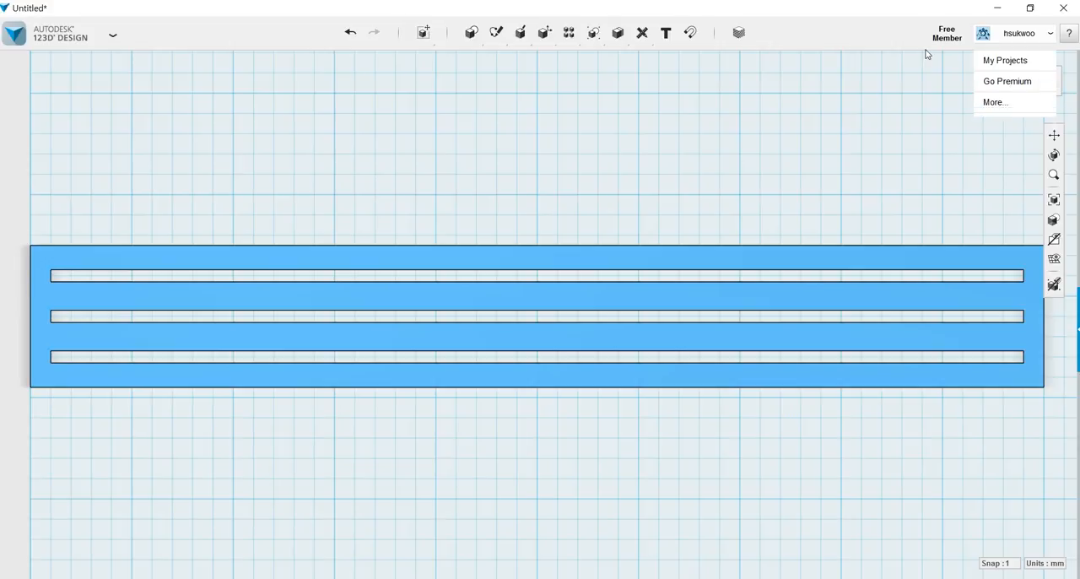
click(668, 37)
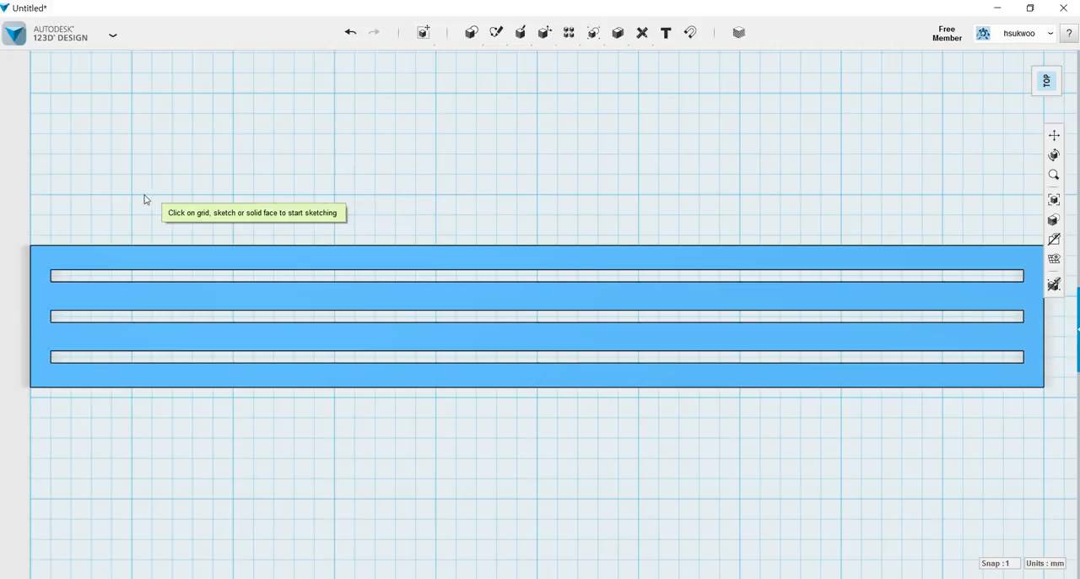
click(98, 186)
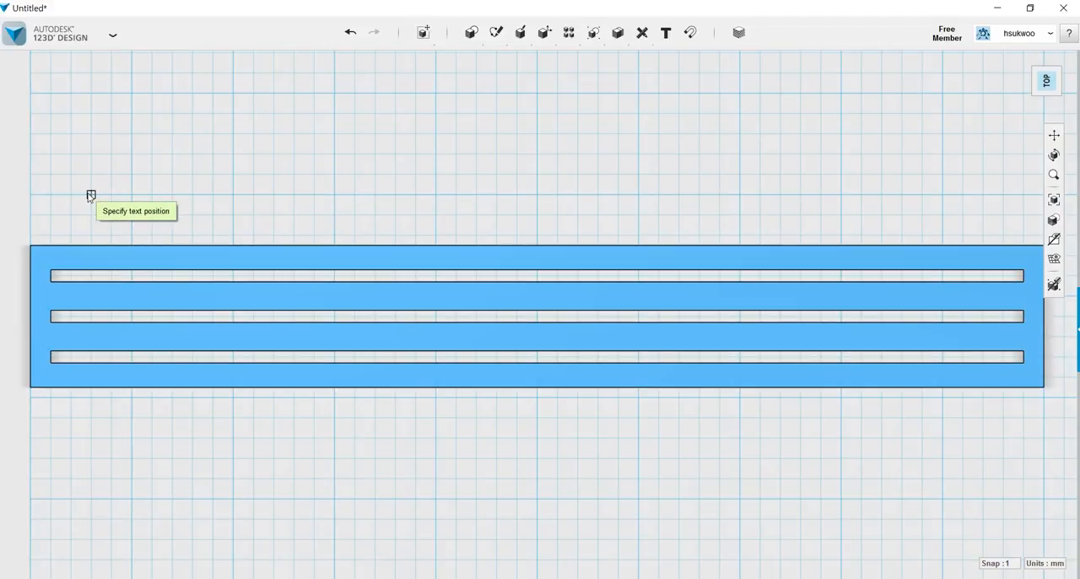
click(91, 195)
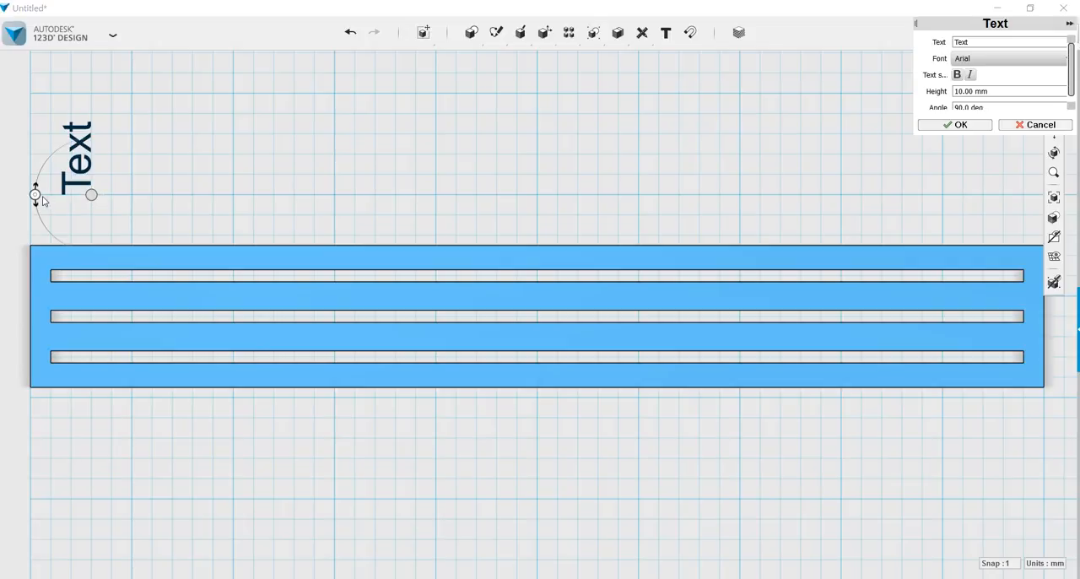
drag(34, 195, 92, 139)
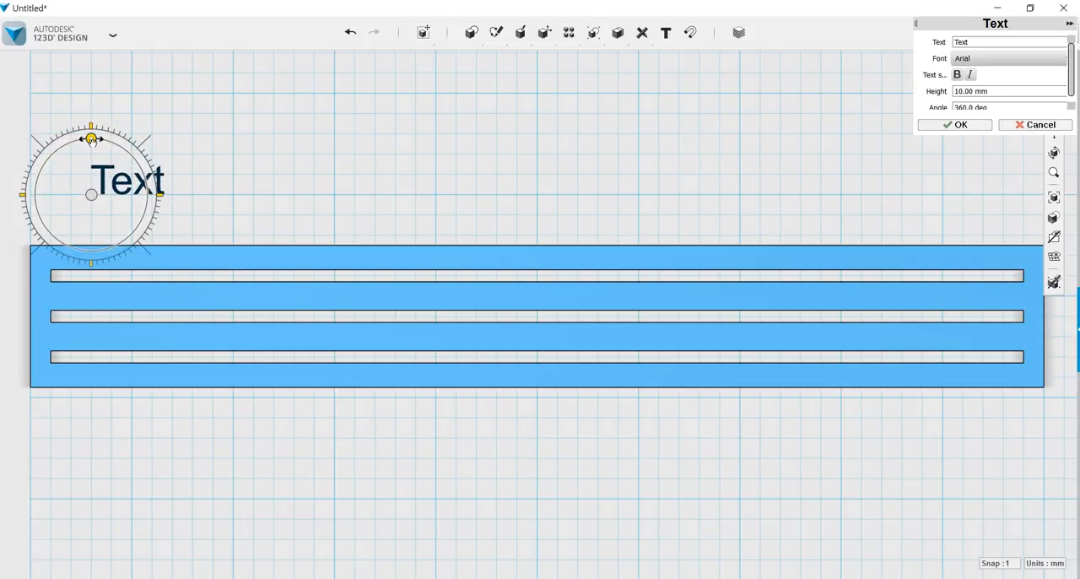
Set the text to "Creative Center" in bold Arial with a height of 28 mm and finish it.
double_click(962, 41)
text(Creative)
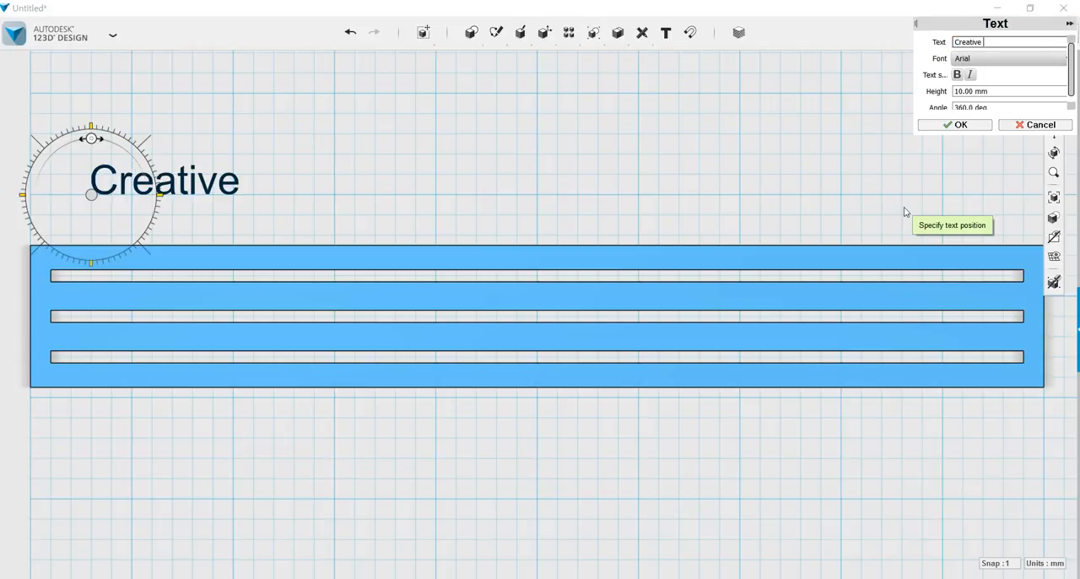
text( Center)
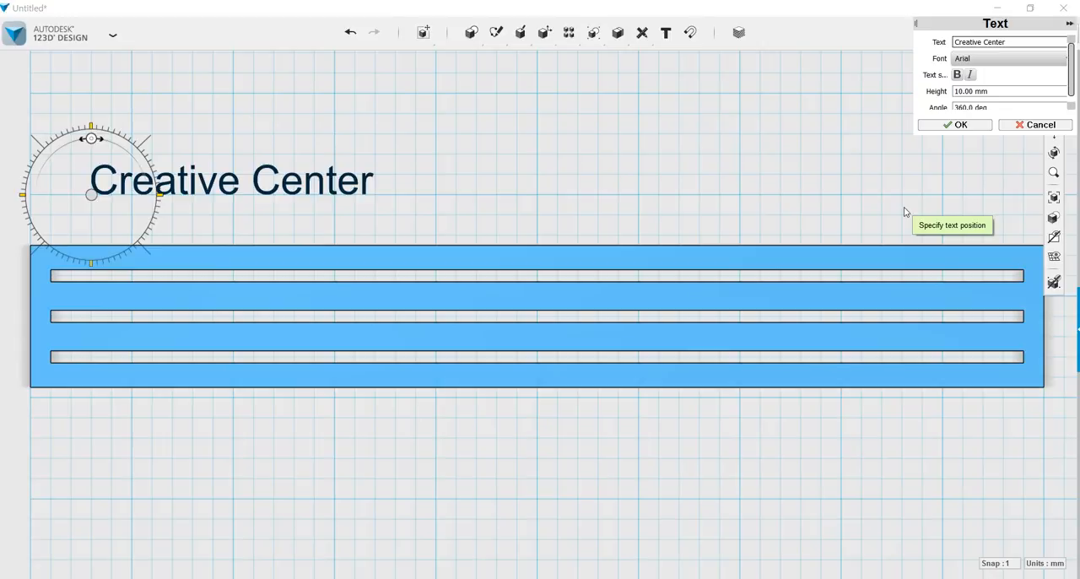
click(960, 75)
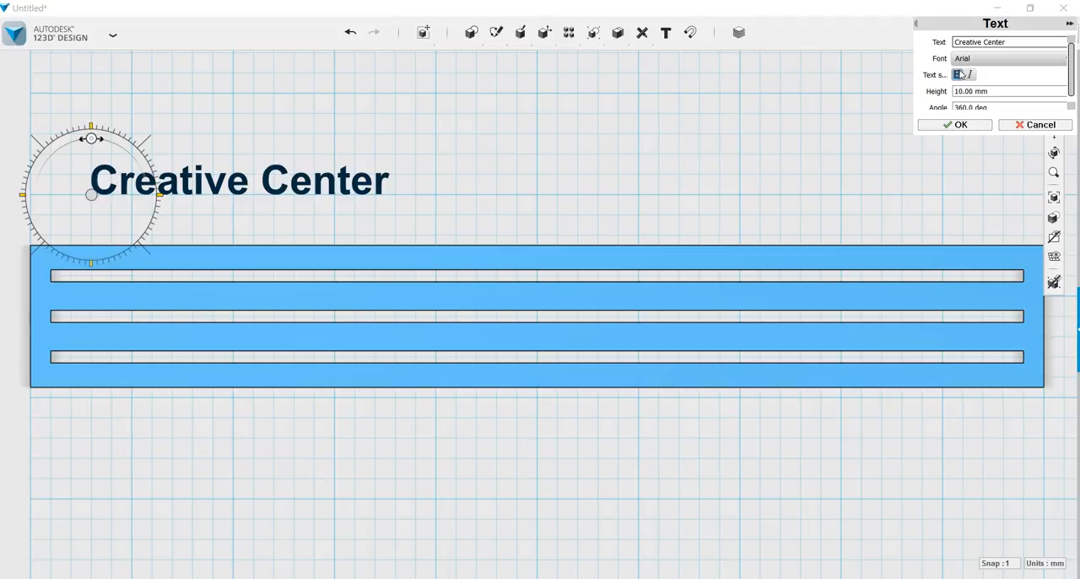
drag(1003, 91, 953, 91)
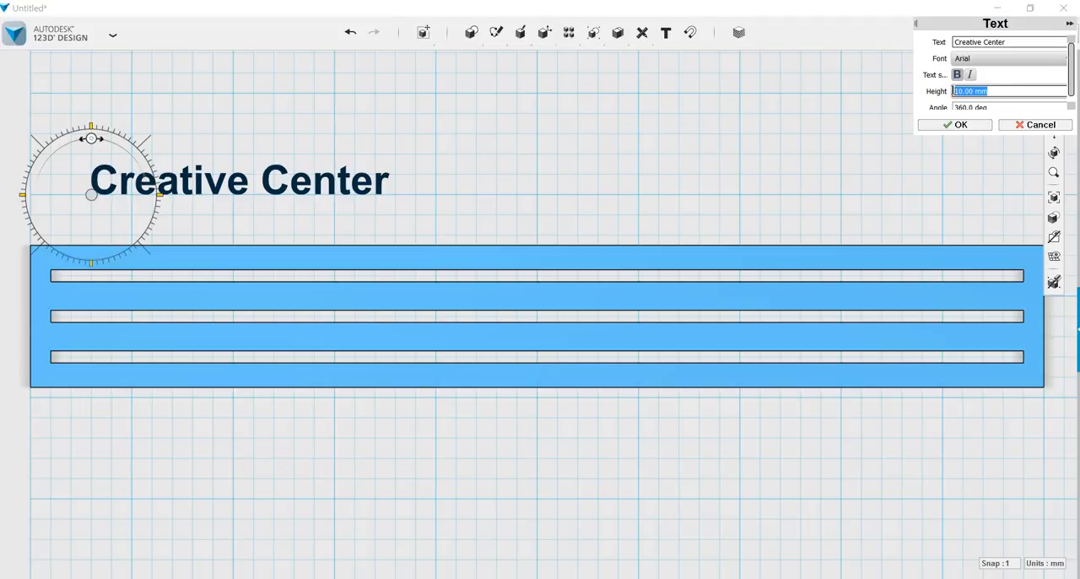
text(2)
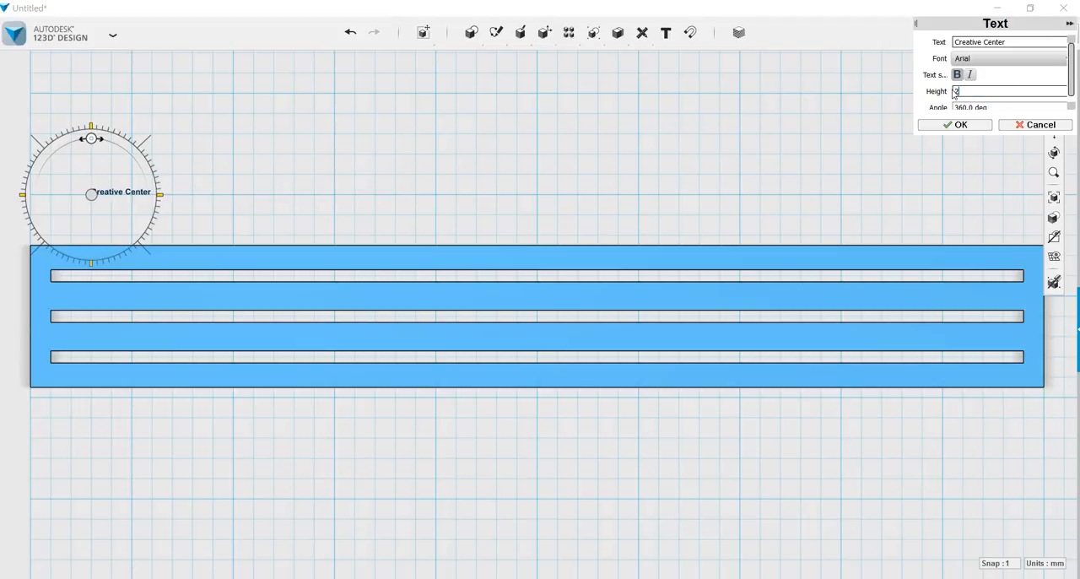
text(0)
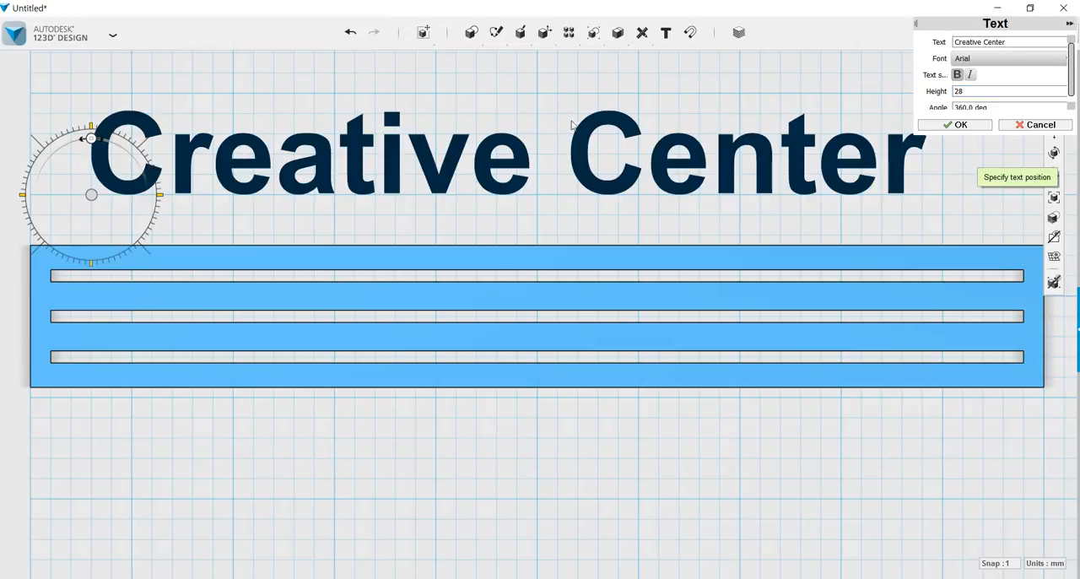
click(960, 125)
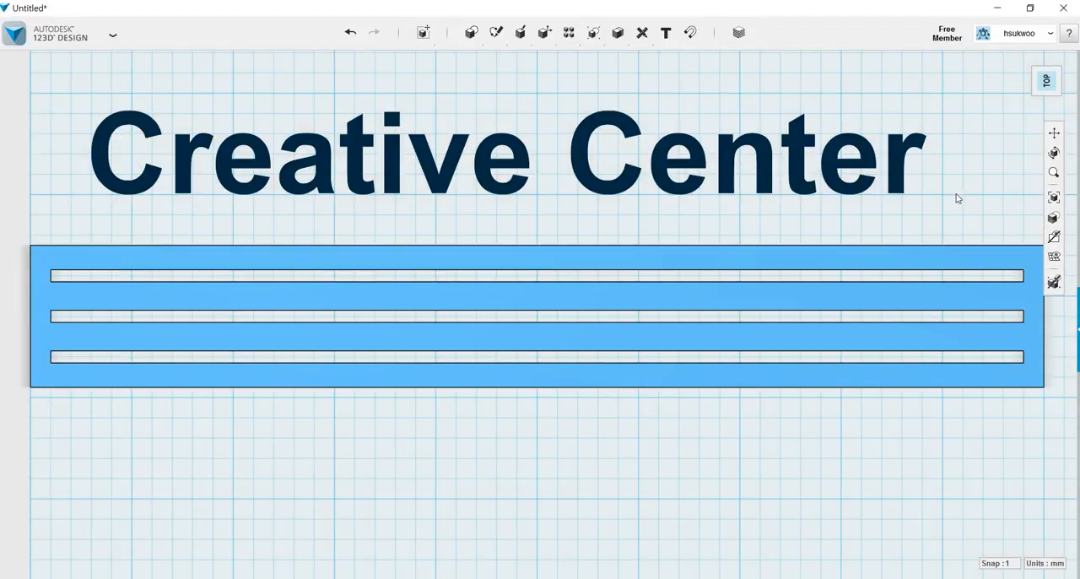
Extrude the "Creative Center" text 5 mm into solid letters.
click(107, 176)
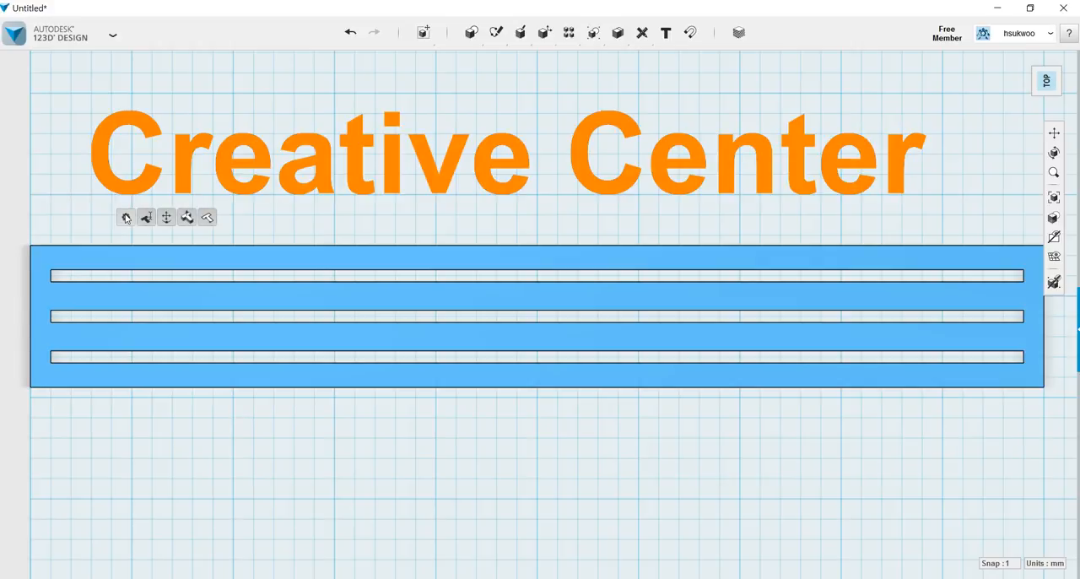
click(187, 218)
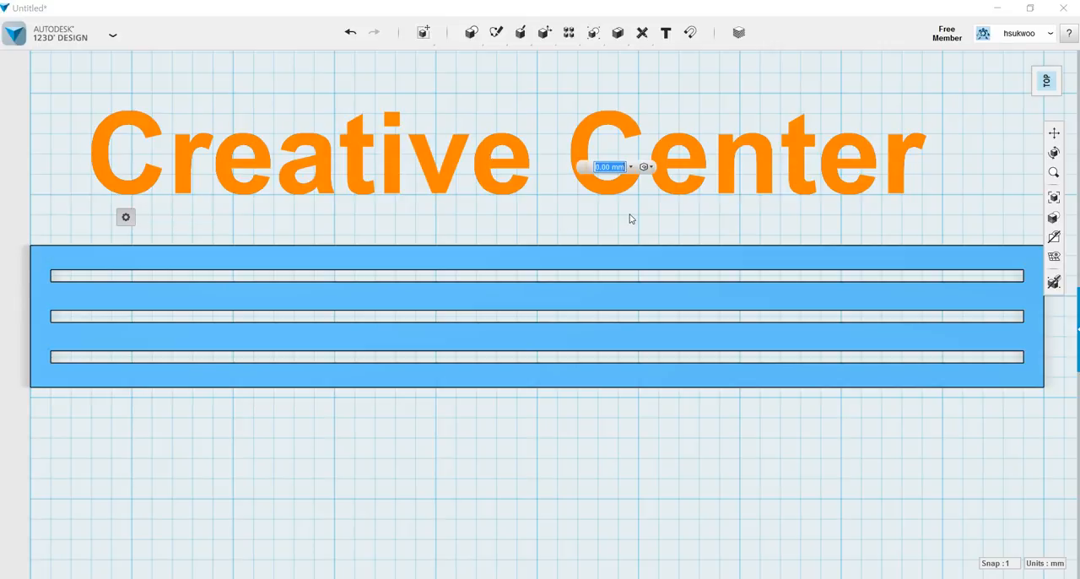
text(5)
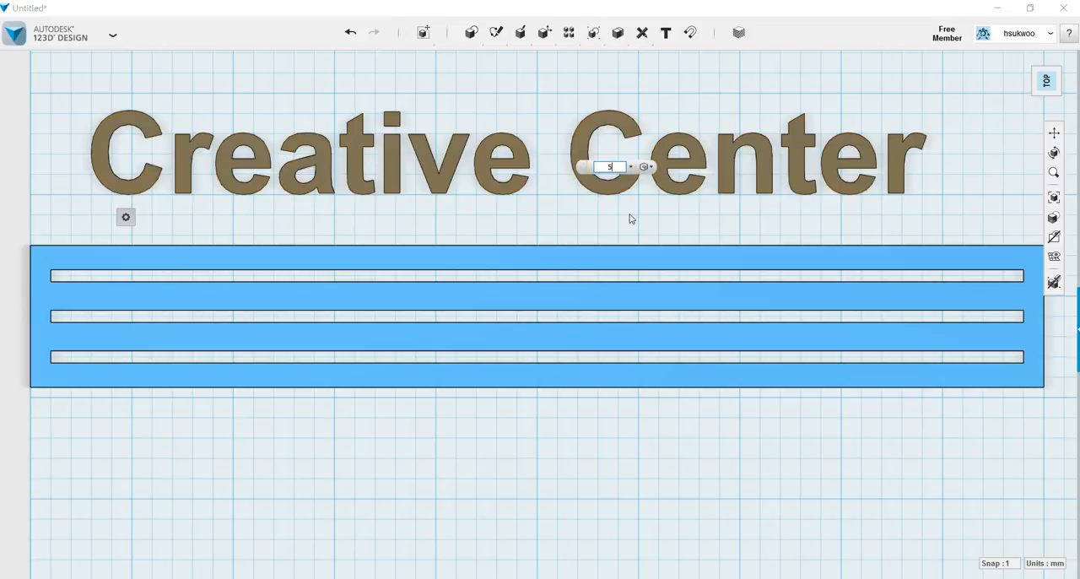
key(Return)
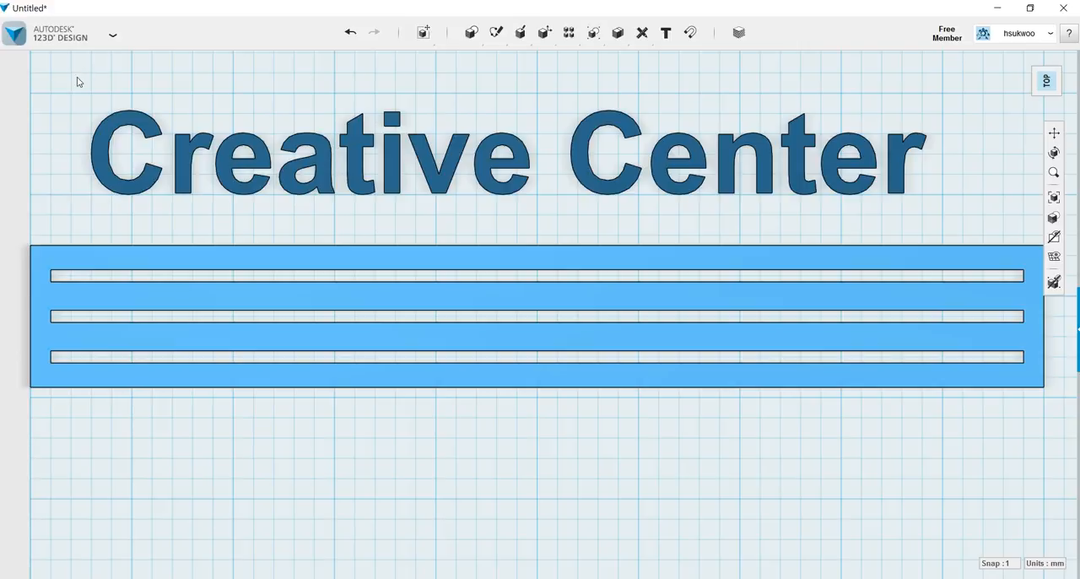
Hide all sketches so that only the solid letters and the bar are displayed.
drag(68, 73, 972, 237)
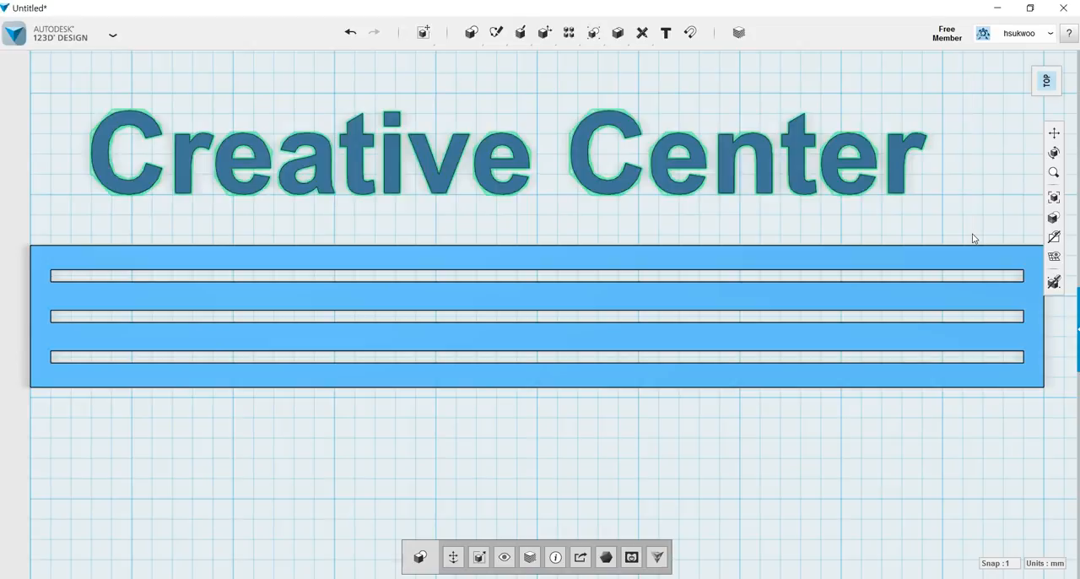
mouse_move(1053, 219)
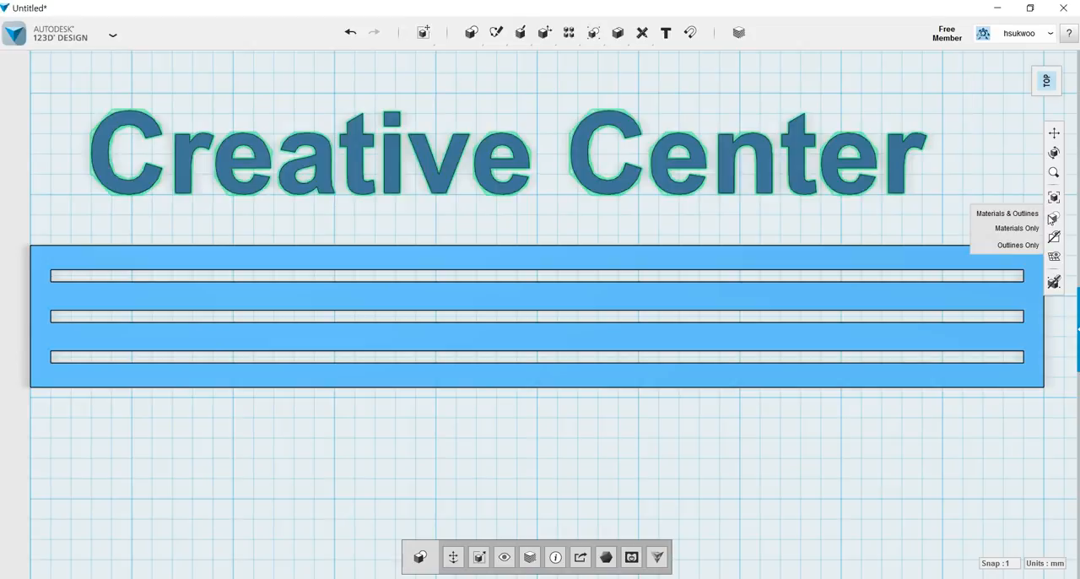
mouse_move(1054, 255)
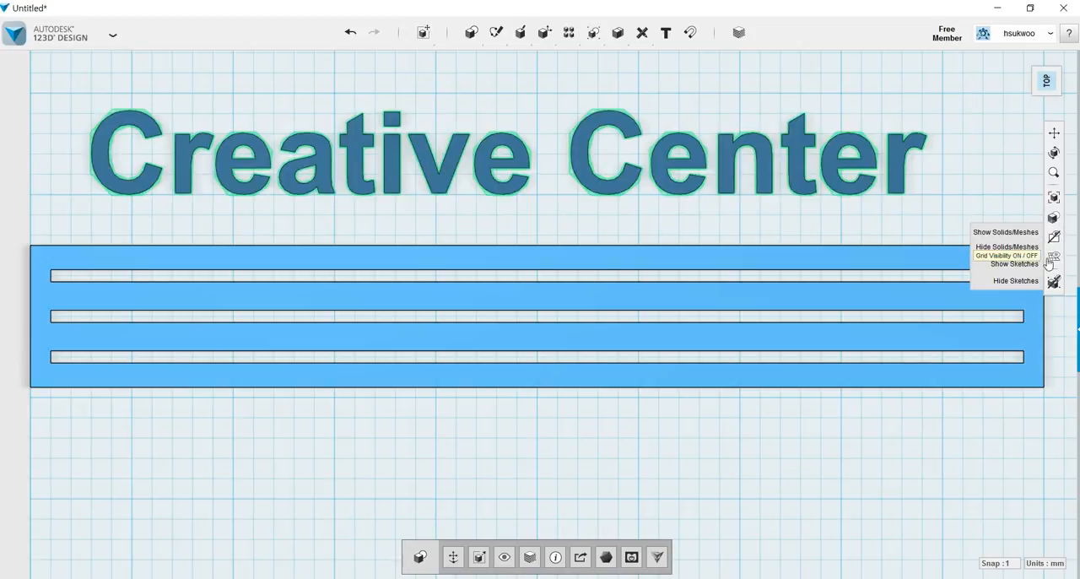
click(1033, 280)
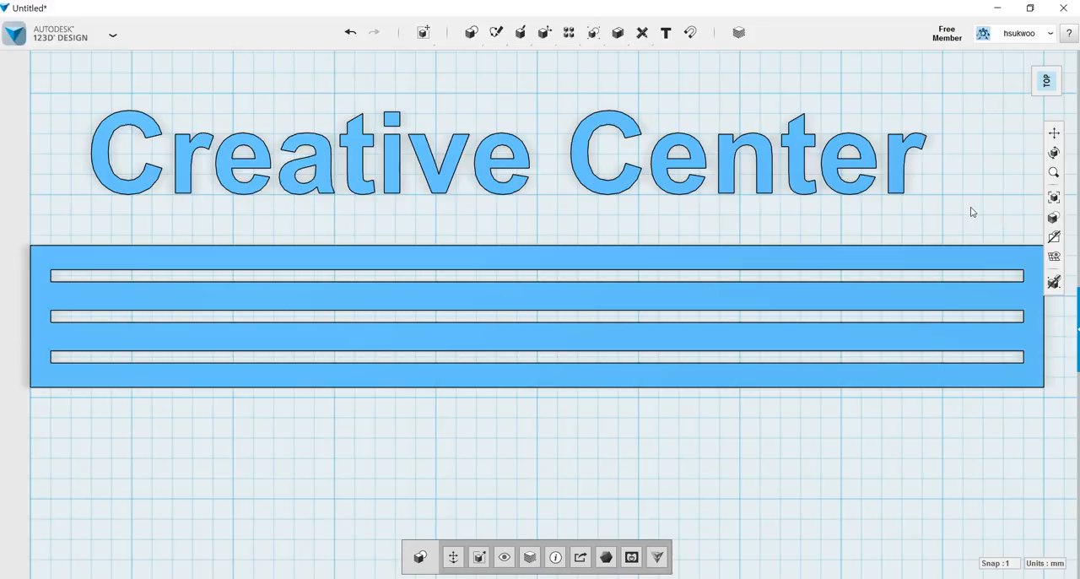
Select all the letters, raise them 5 mm and move them -40 mm across the bar's width onto its slotted face.
drag(59, 65, 992, 230)
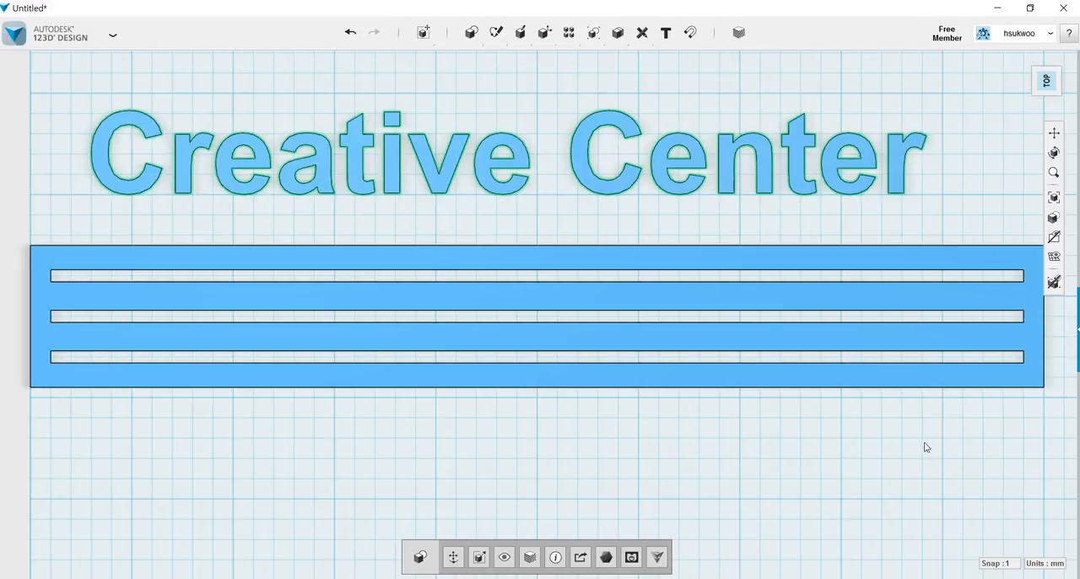
right_drag(780, 467, 783, 501)
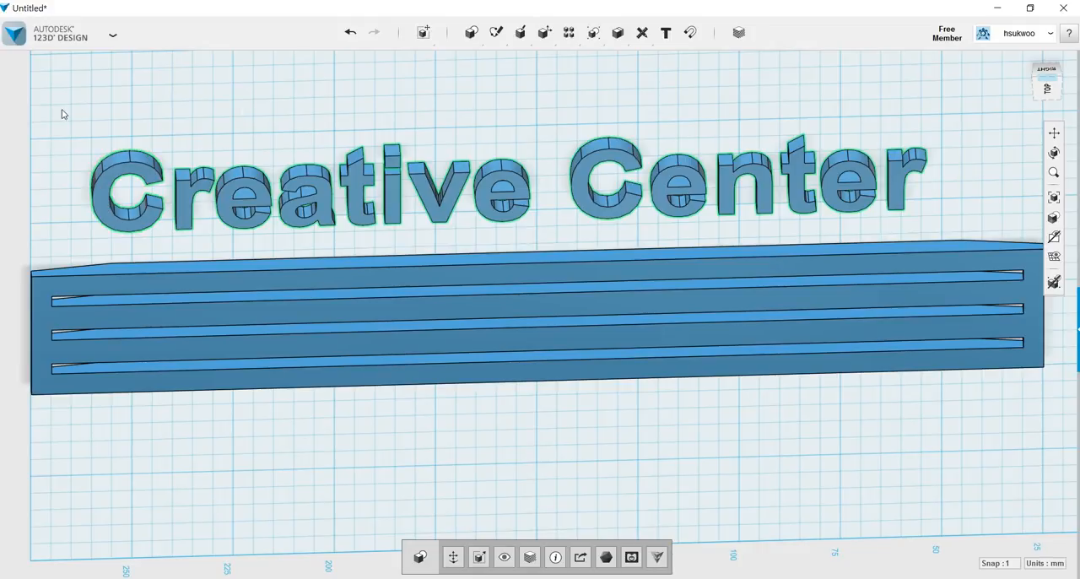
drag(65, 93, 992, 244)
right_drag(435, 457, 433, 456)
drag(61, 111, 994, 239)
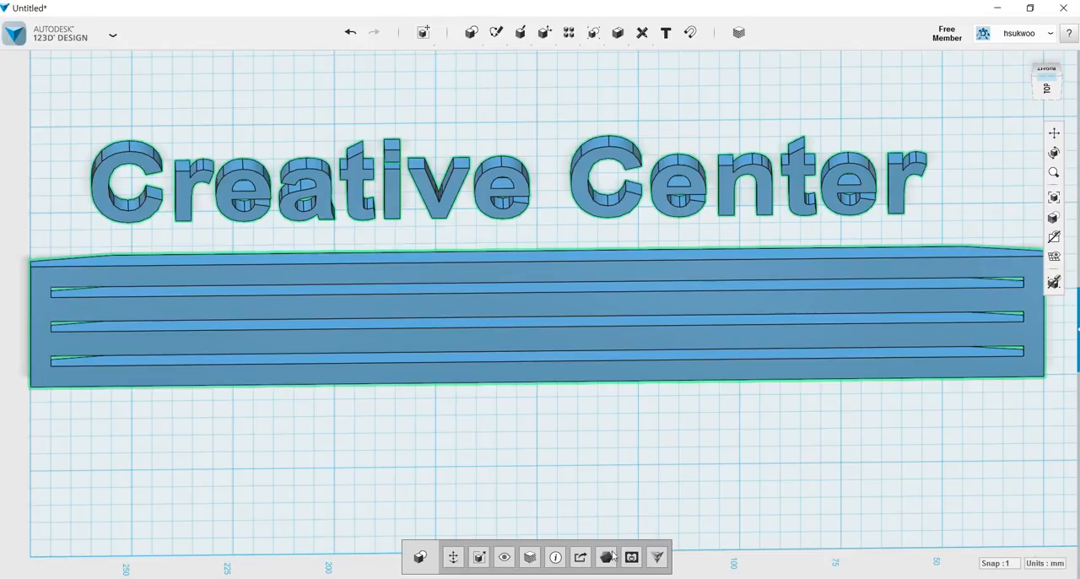
click(459, 559)
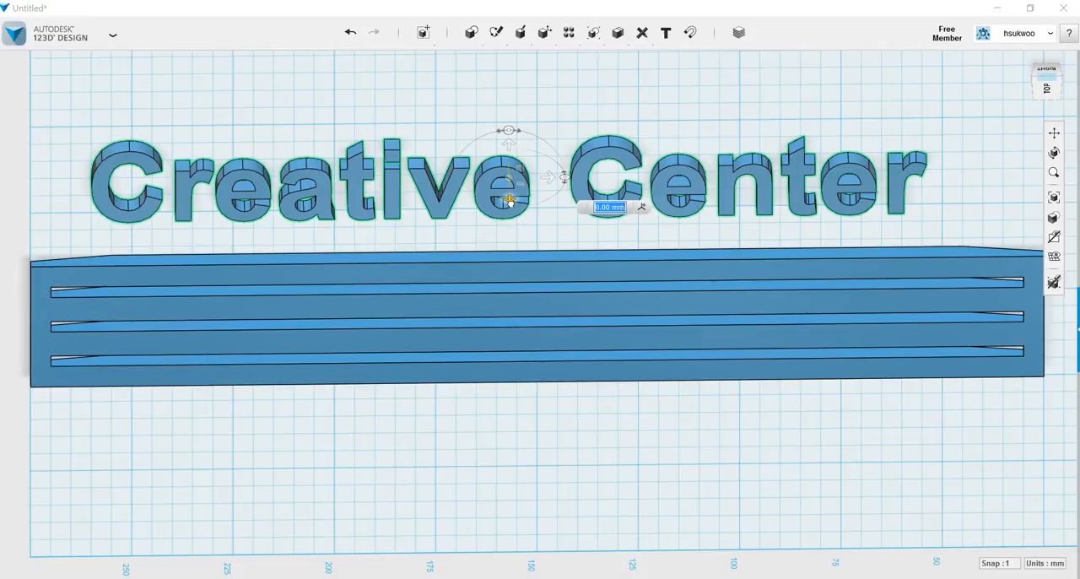
drag(509, 201, 508, 212)
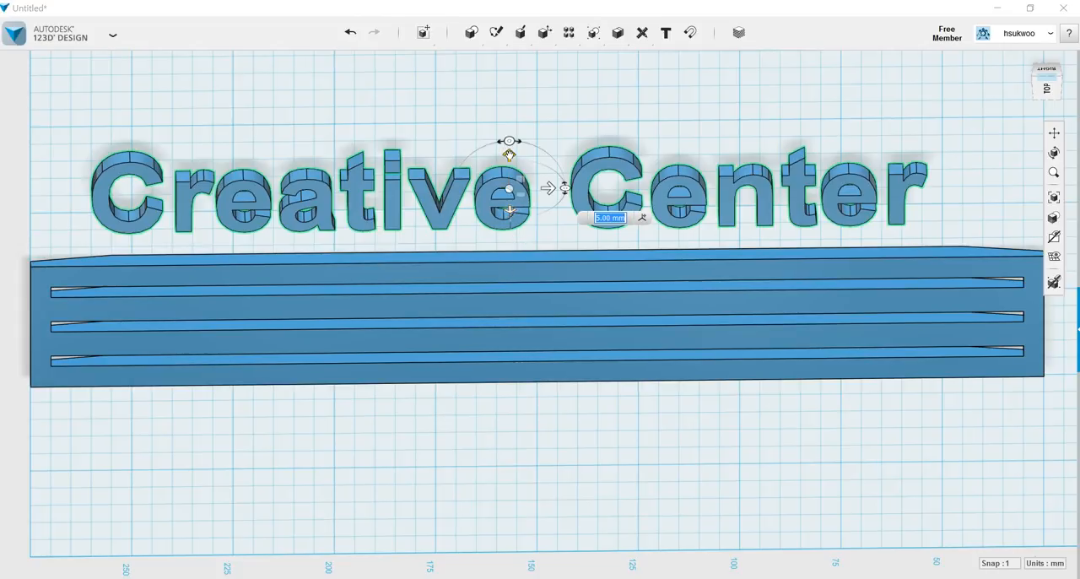
drag(509, 154, 507, 288)
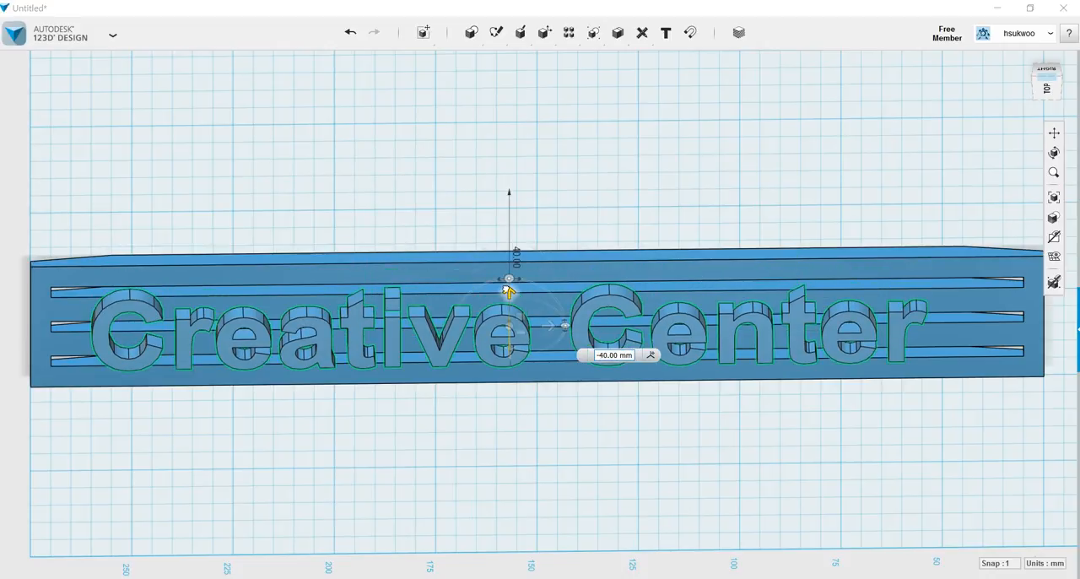
drag(507, 291, 507, 292)
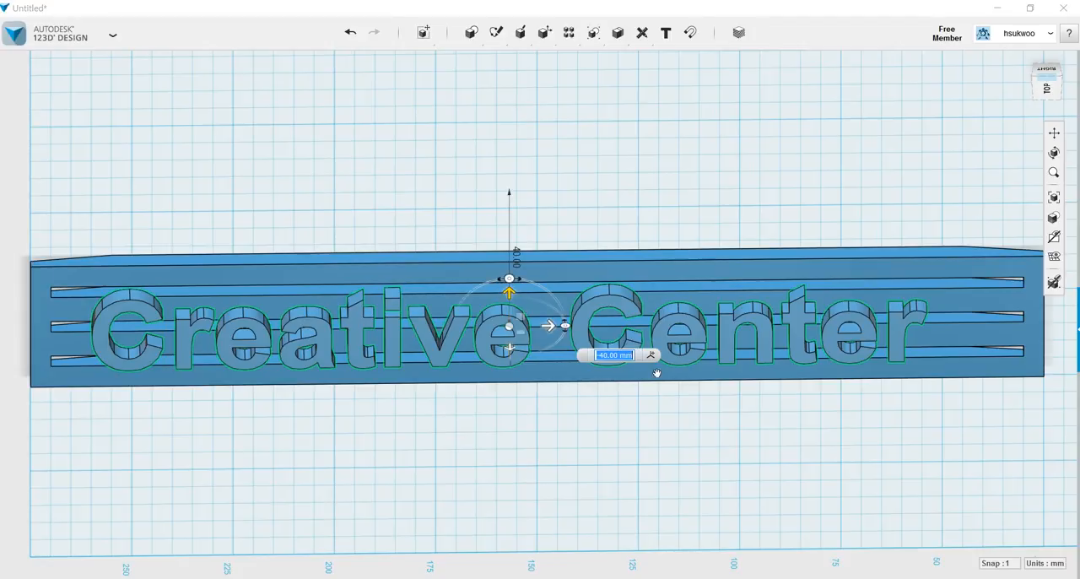
Move the lettering 7 mm in X along the bar to centre it lengthwise.
right_drag(690, 455, 689, 427)
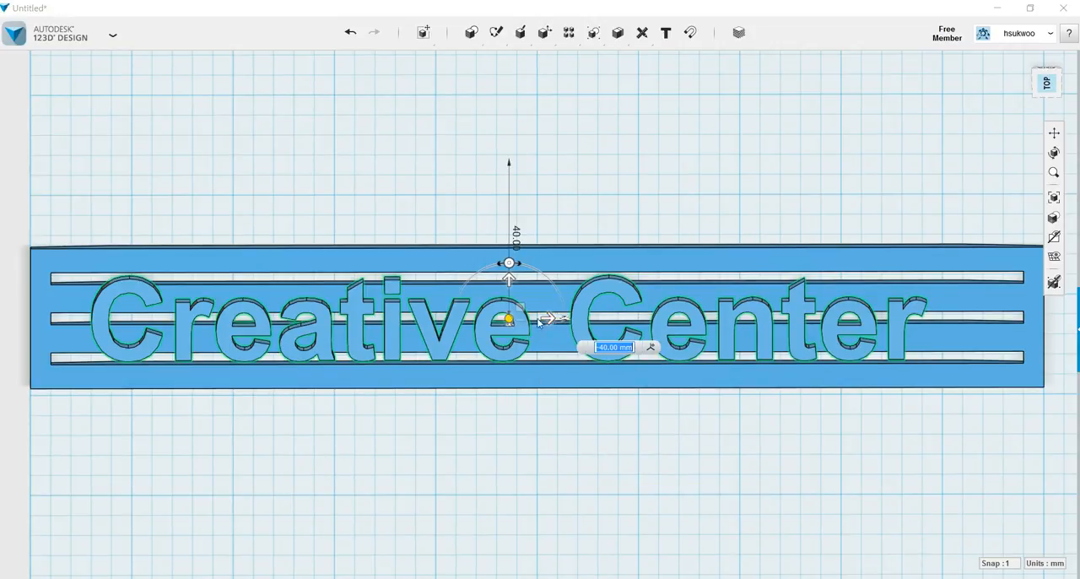
drag(549, 318, 582, 321)
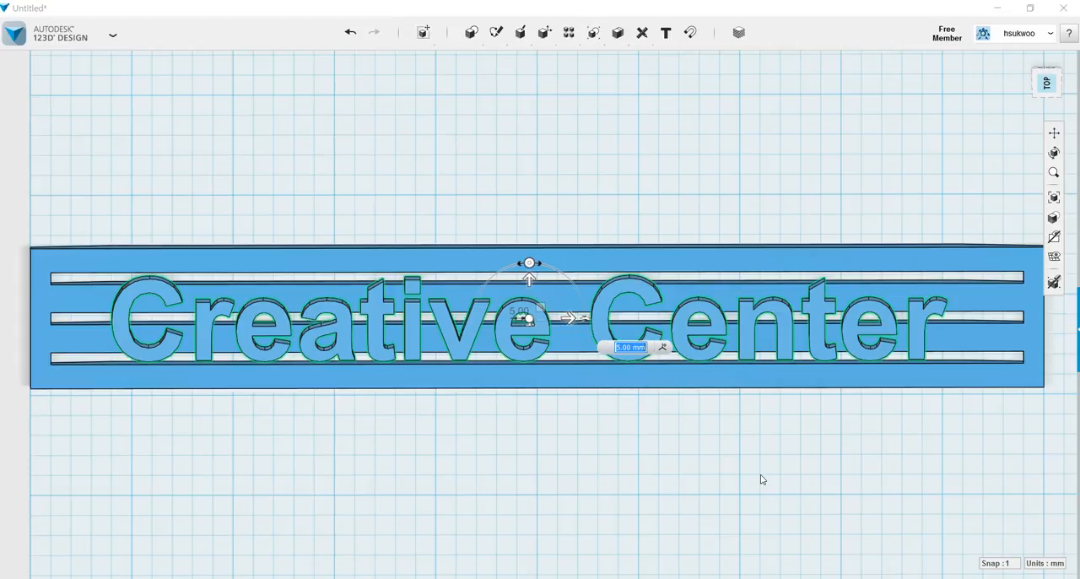
click(568, 318)
key(BackSpace)
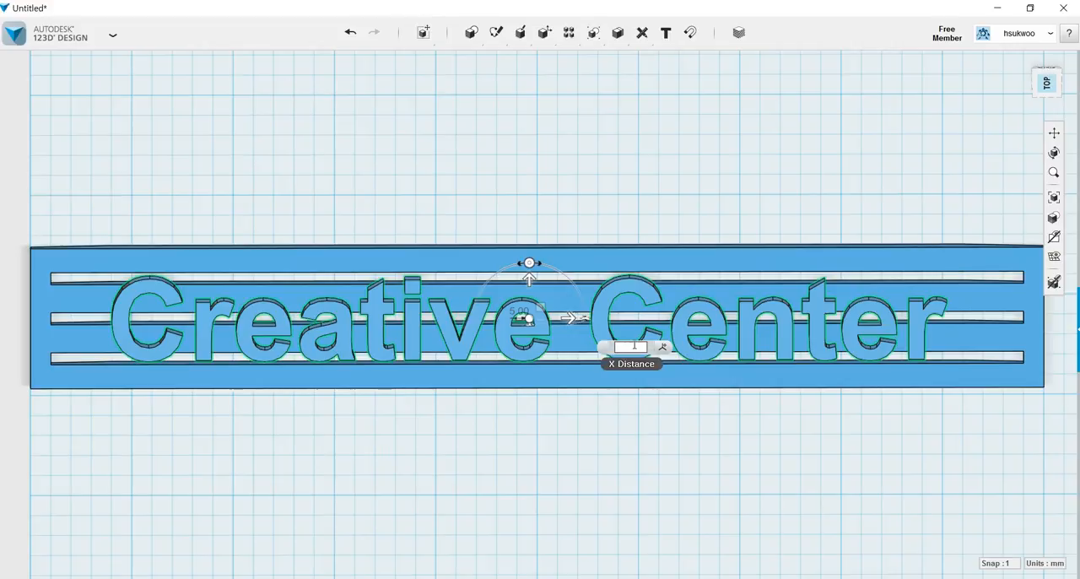
text(7)
key(Return)
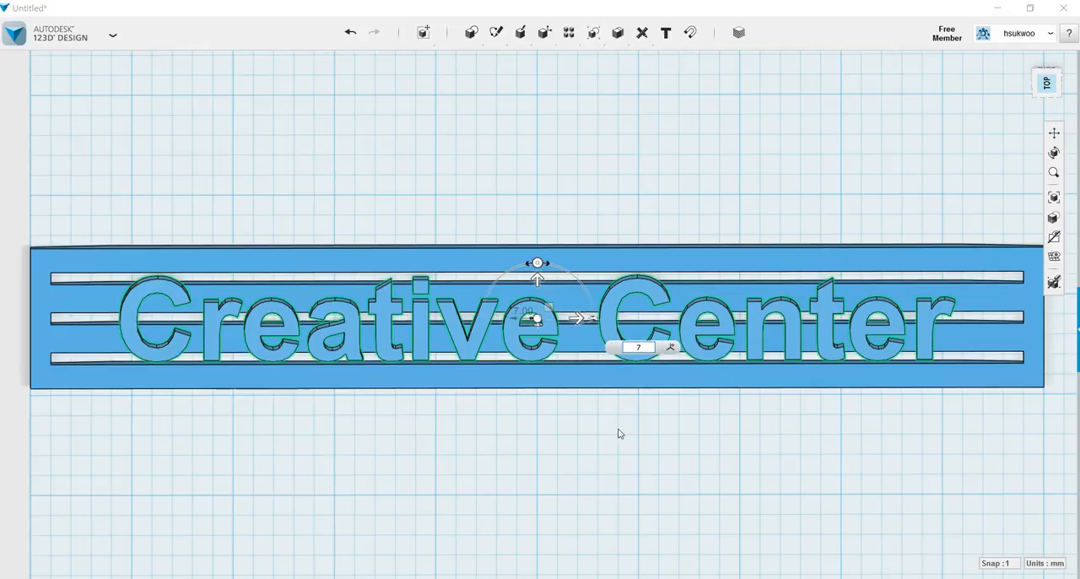
key(Escape)
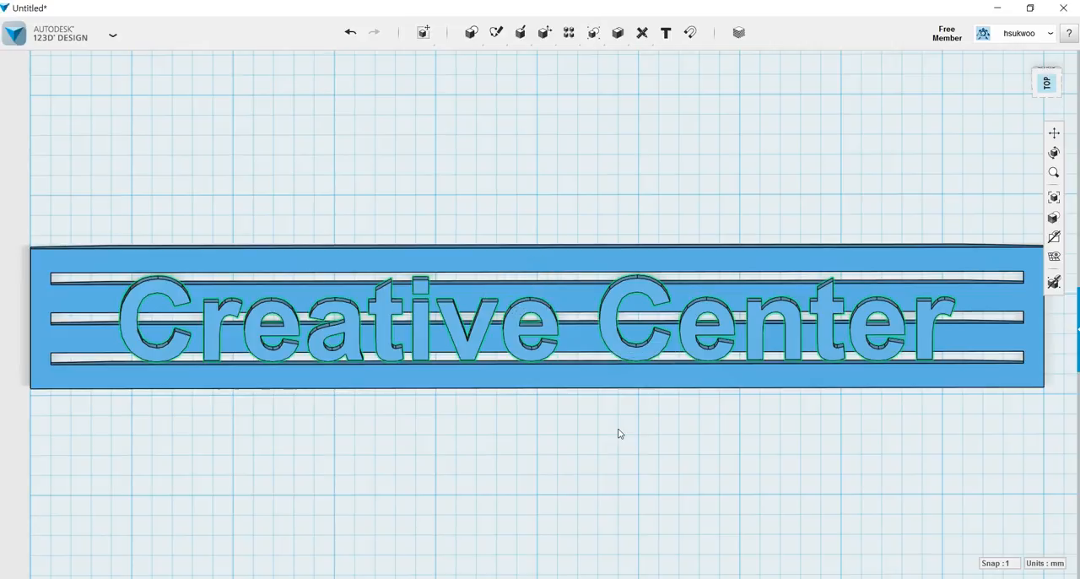
right_drag(574, 444, 572, 436)
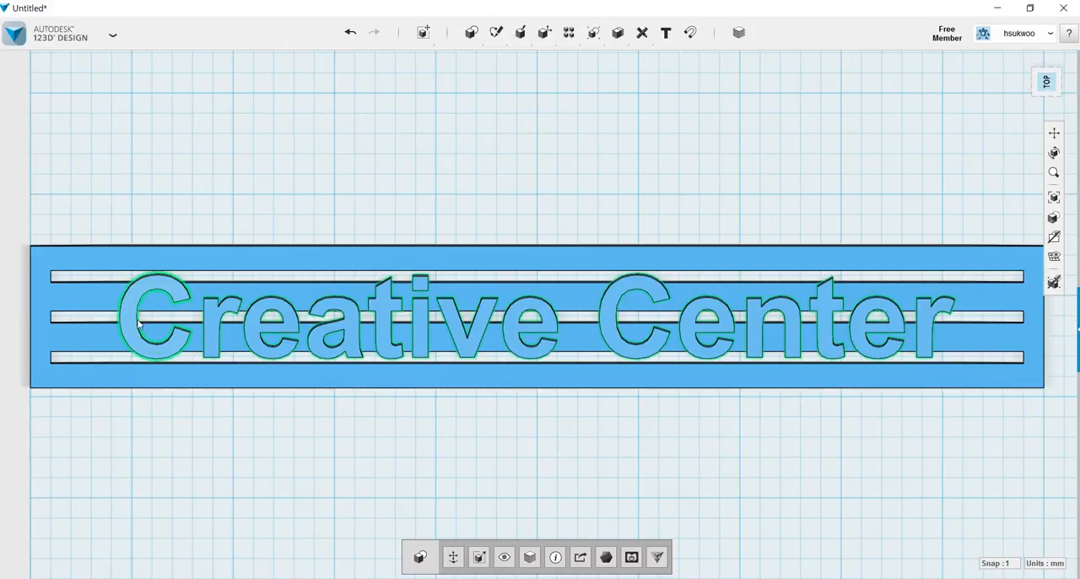
right_drag(487, 471, 487, 493)
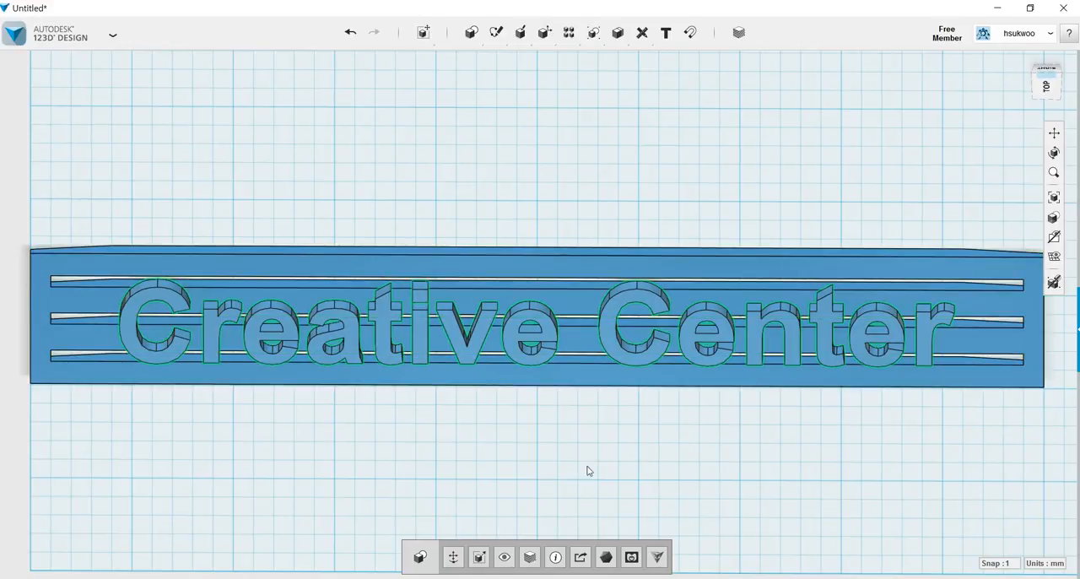
Scale the "Creative Center" lettering non-uniformly with an X factor of 1.1, keeping the Y and Z factors at 1.
click(478, 559)
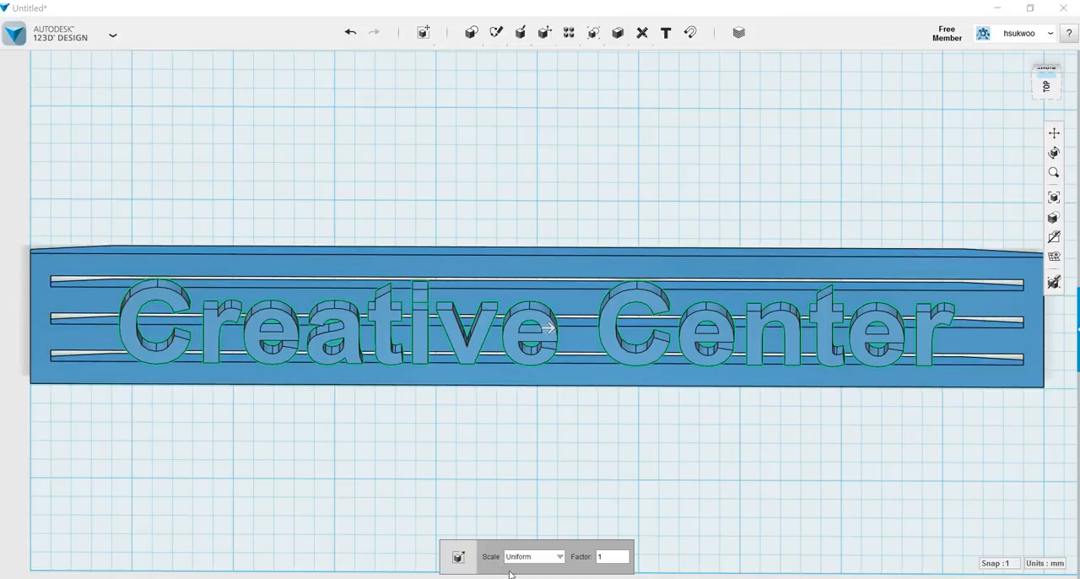
click(560, 557)
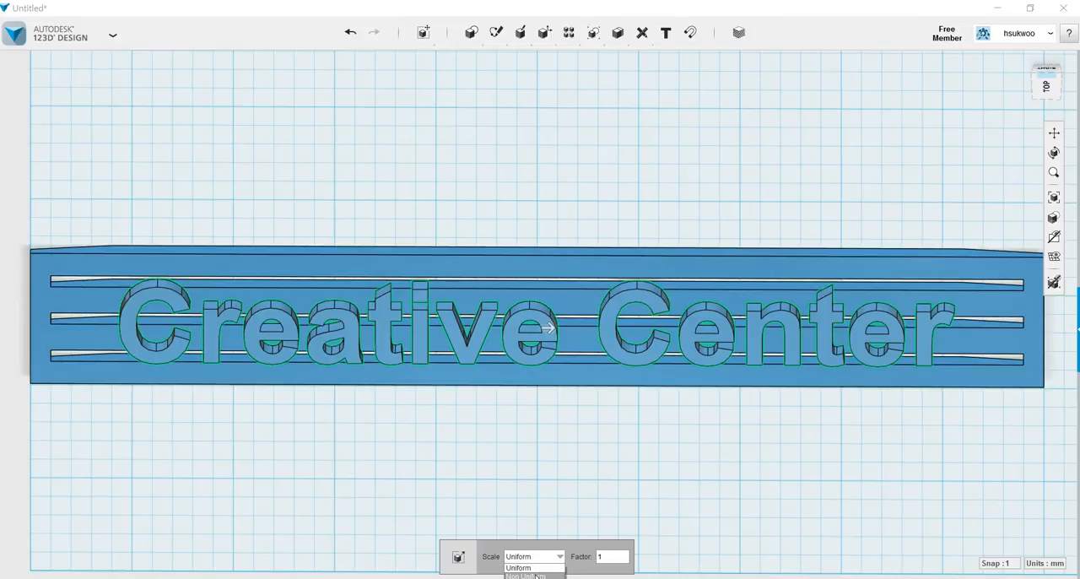
click(531, 575)
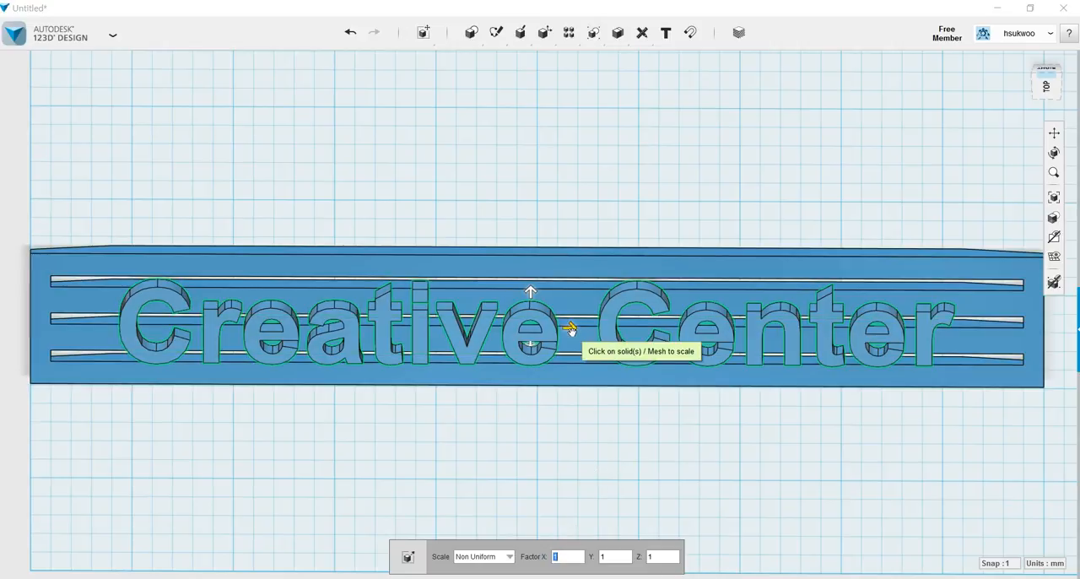
mouse_move(570, 329)
mouse_down()
mouse_move(492, 323)
mouse_move(574, 328)
mouse_up()
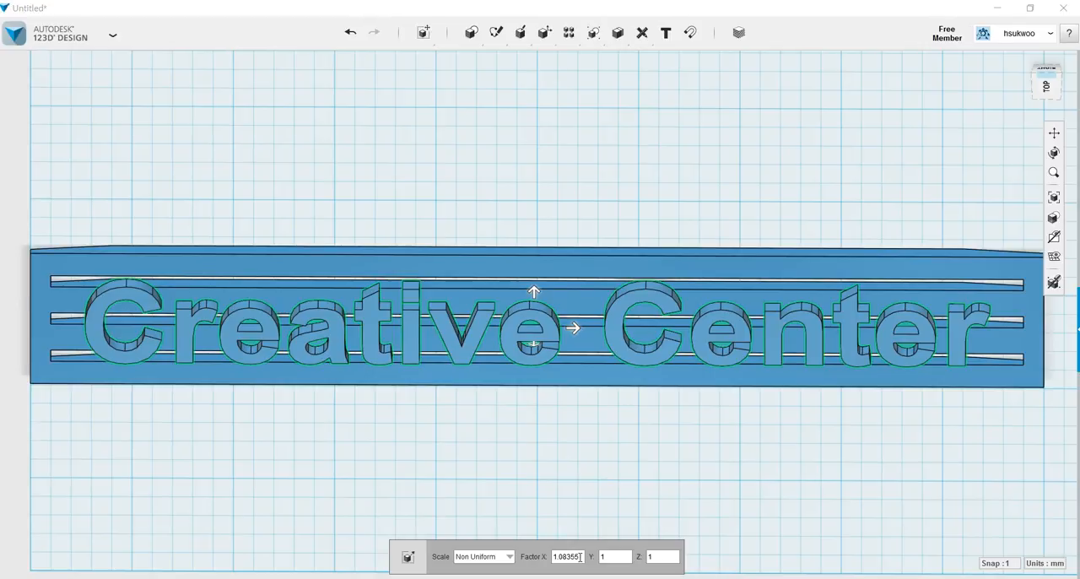
key(BackSpace)
key(BackSpace)
key(BackSpace)
key(BackSpace)
key(BackSpace)
key(BackSpace)
key(BackSpace)
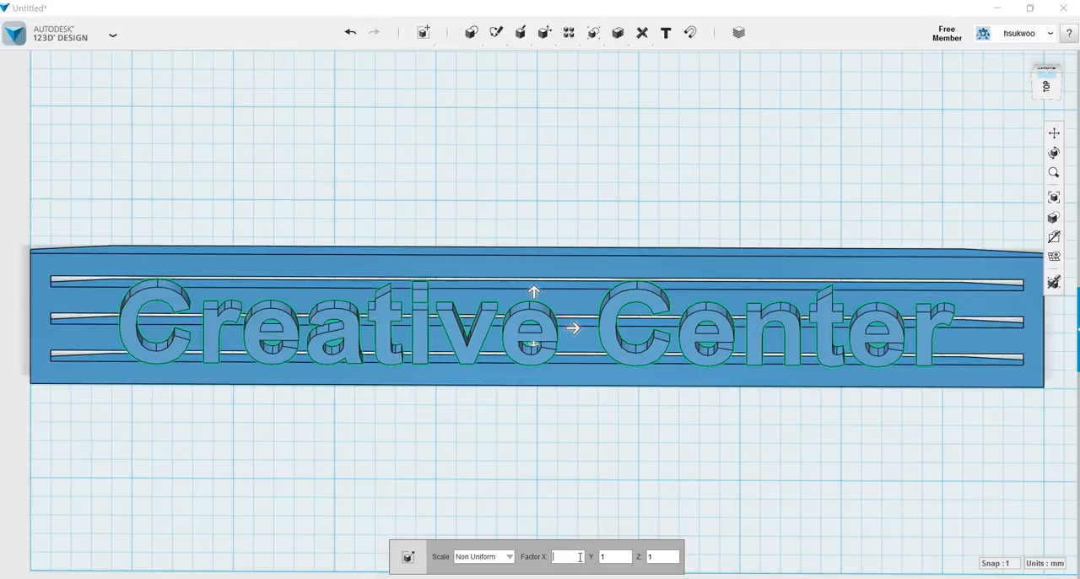
text(1.1)
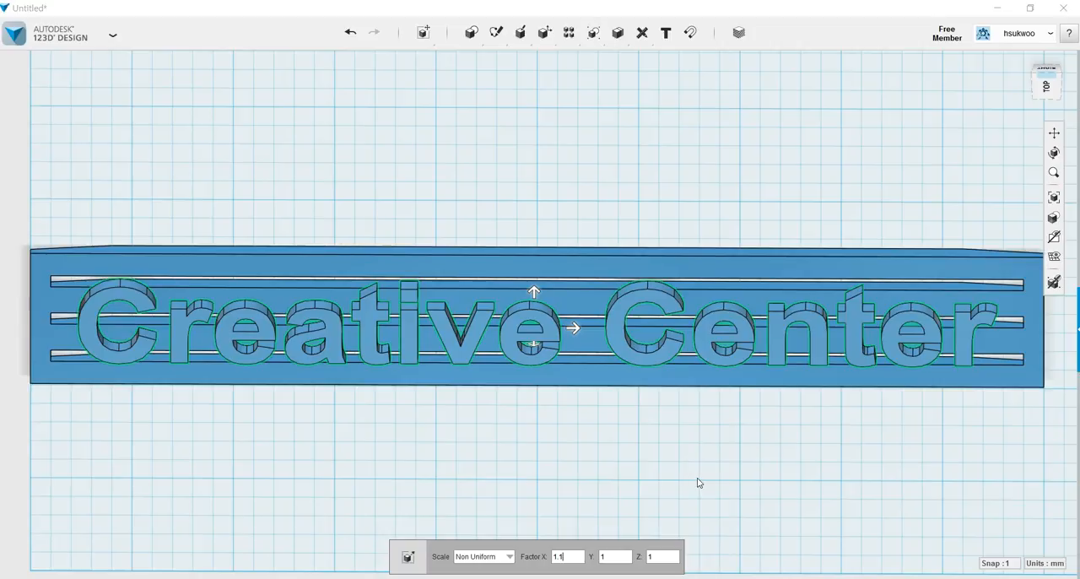
click(684, 497)
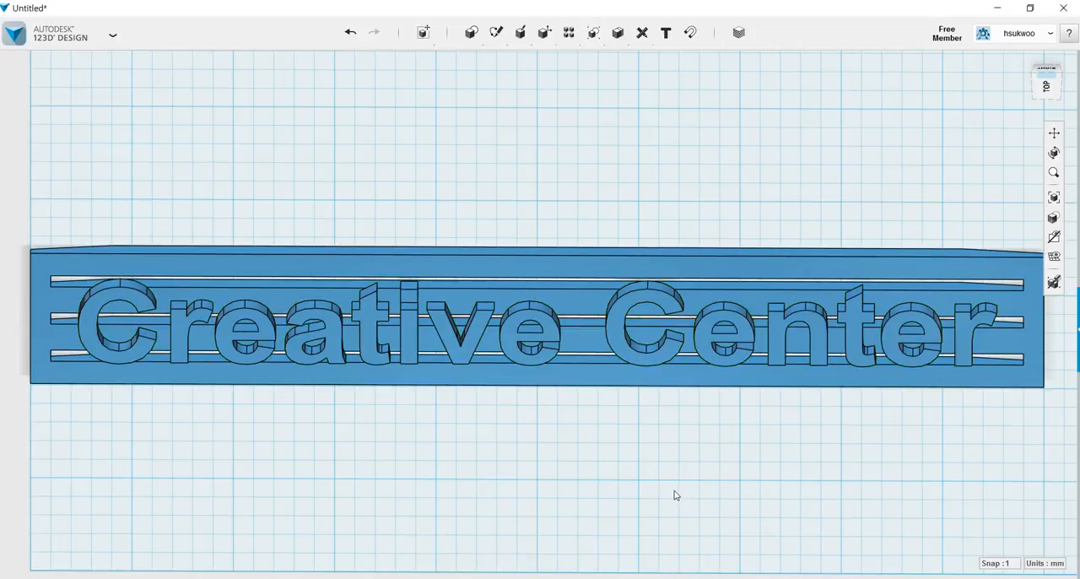
Insert a 240 × 20 × 2 mm box on the grid beside the bar, parallel to it and lined up with the ends of its slots.
mouse_move(771, 479)
right_down()
mouse_move(810, 463)
mouse_move(761, 465)
mouse_move(752, 425)
mouse_move(759, 458)
mouse_move(774, 463)
mouse_move(772, 493)
mouse_move(775, 470)
right_up()
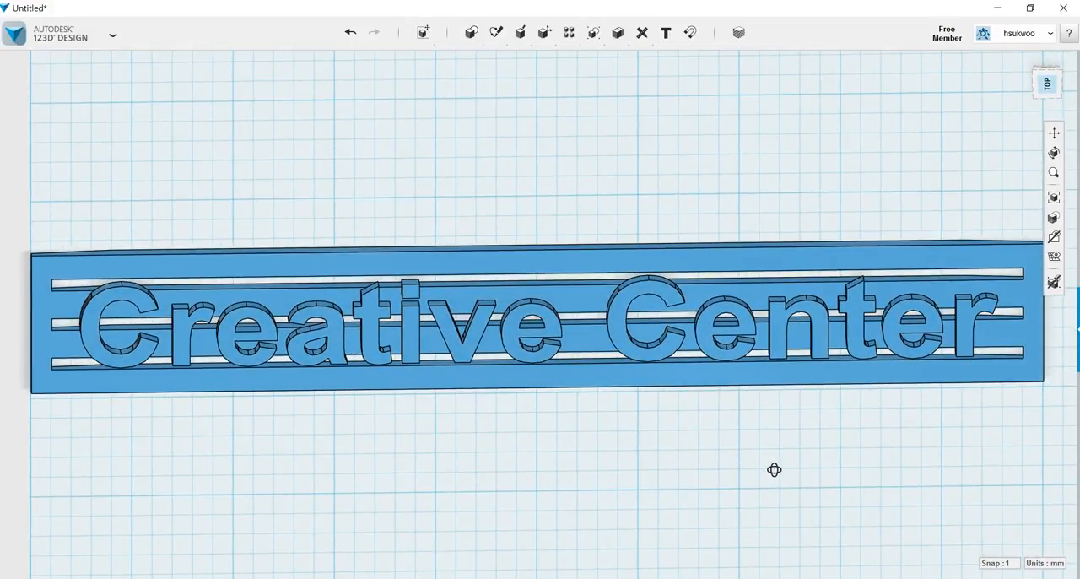
right_drag(775, 469, 774, 472)
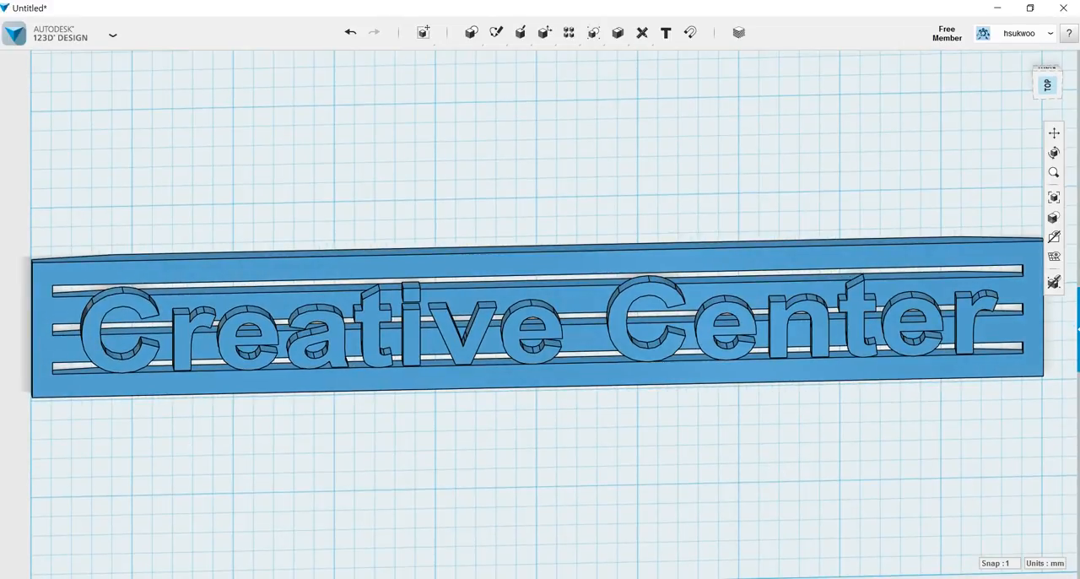
click(1037, 91)
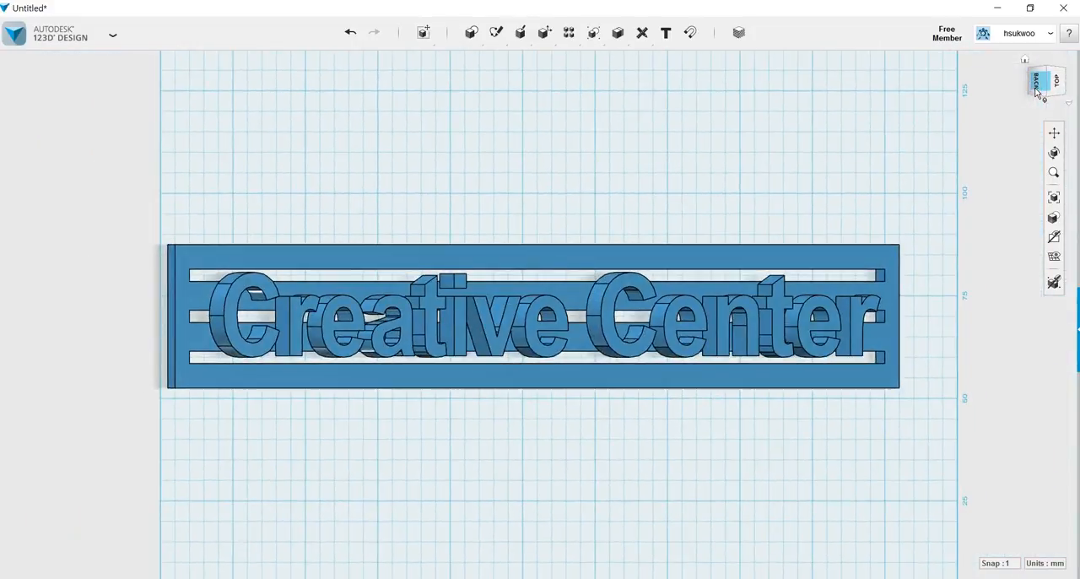
click(1061, 86)
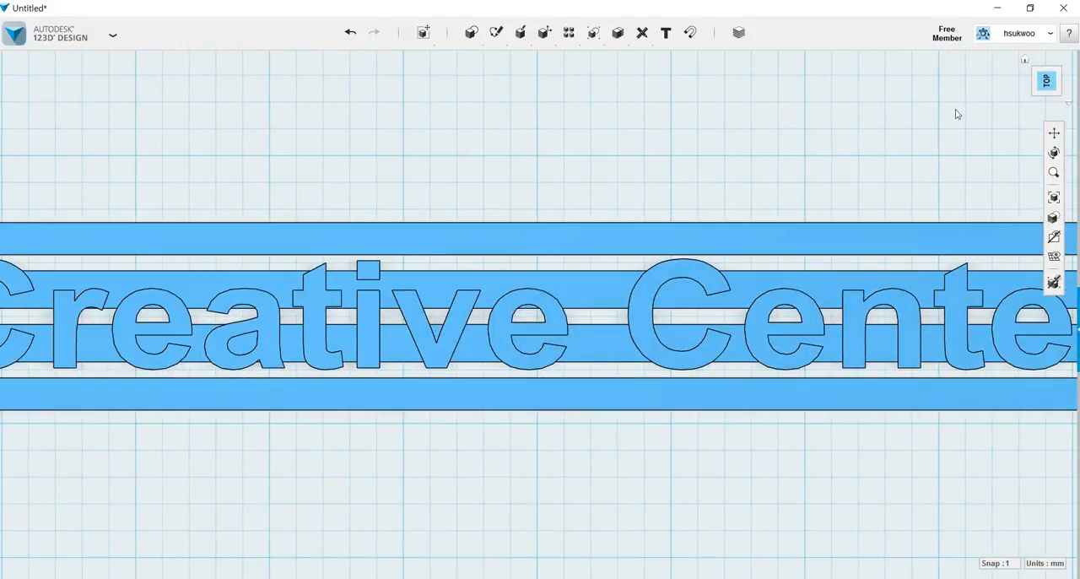
scroll(611, 423, down, 3)
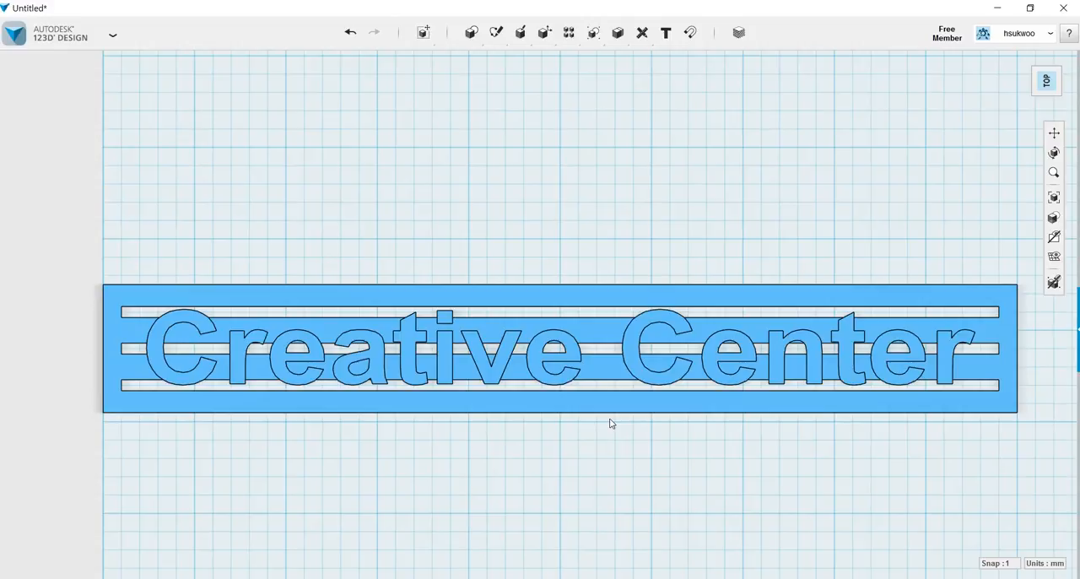
mouse_move(474, 36)
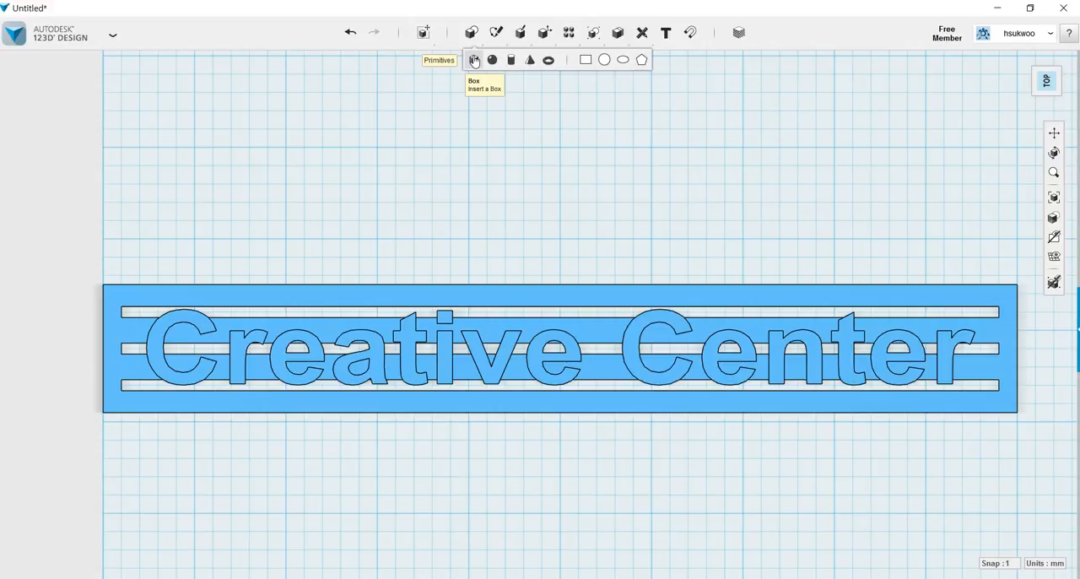
click(474, 60)
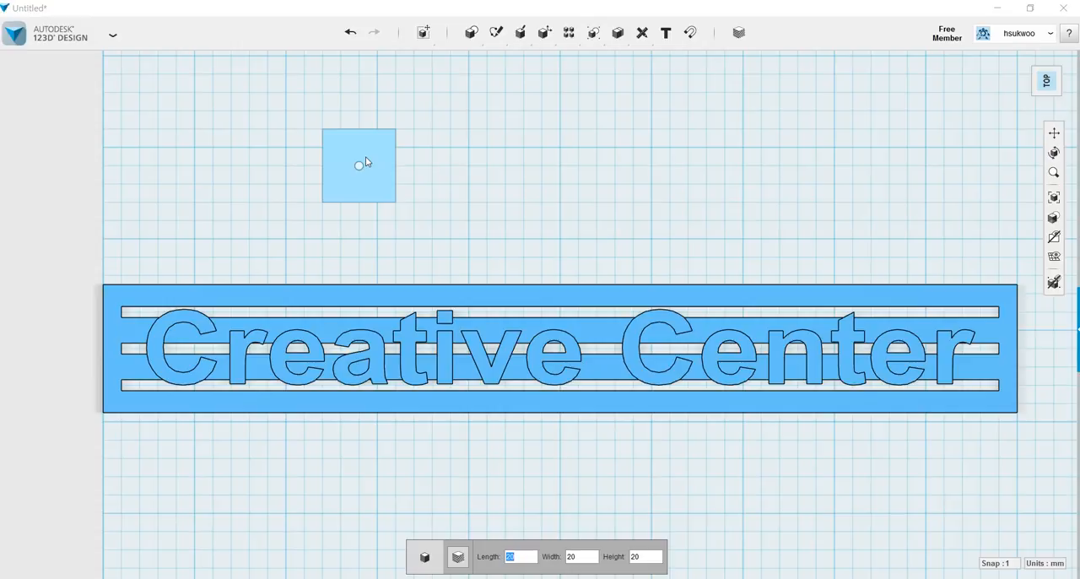
text(2)
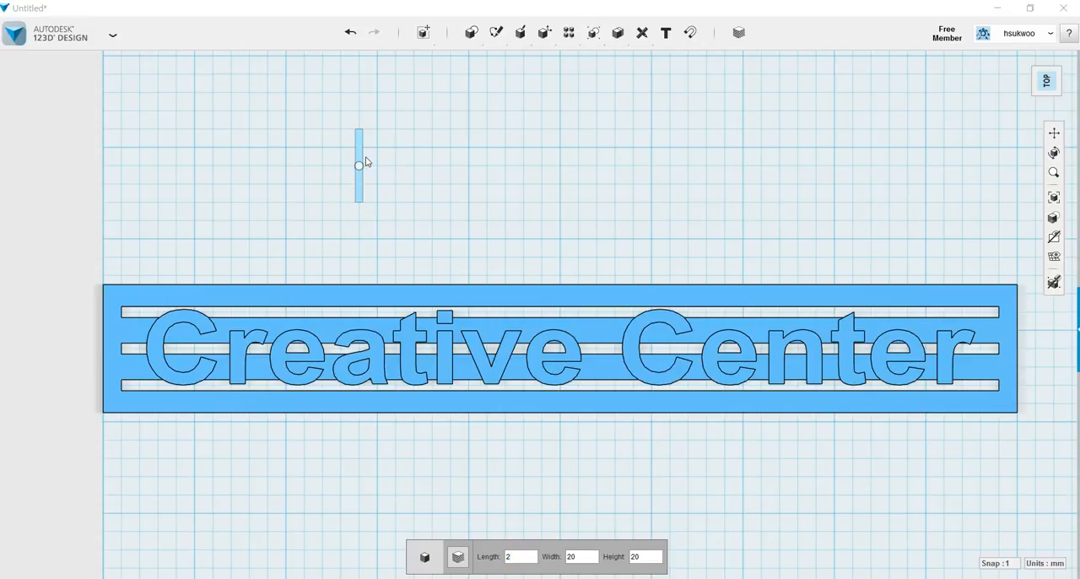
text(40)
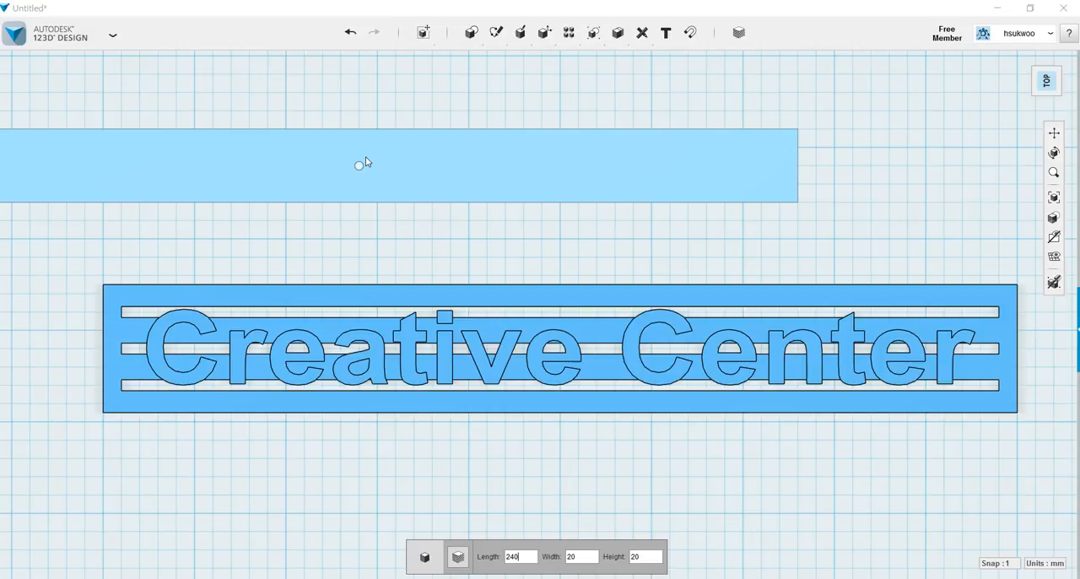
key(Tab)
key(Tab)
text(1)
mouse_move(365, 157)
mouse_down()
mouse_move(573, 179)
mouse_move(554, 178)
mouse_up()
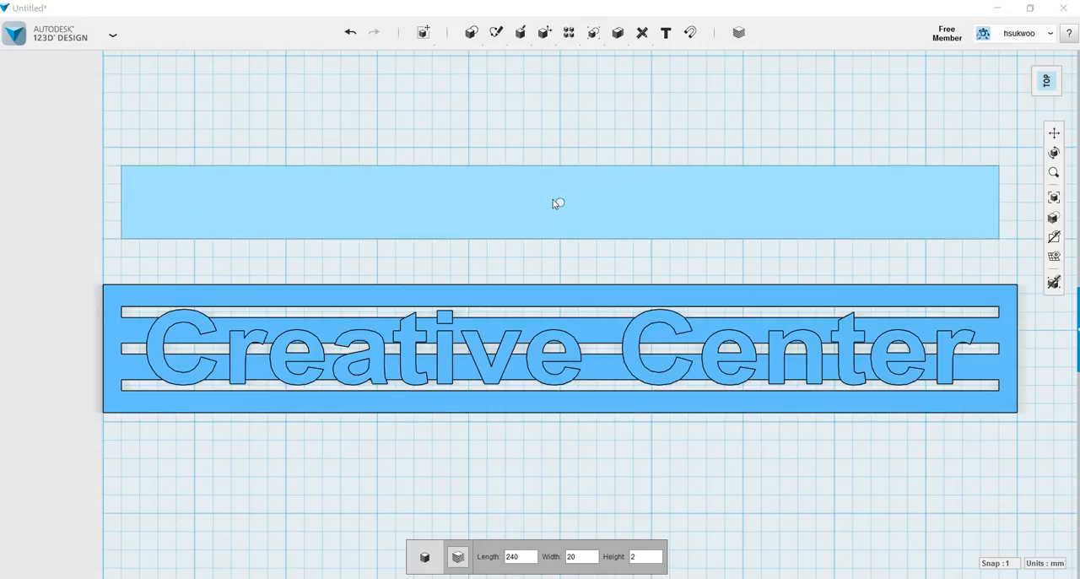
click(553, 204)
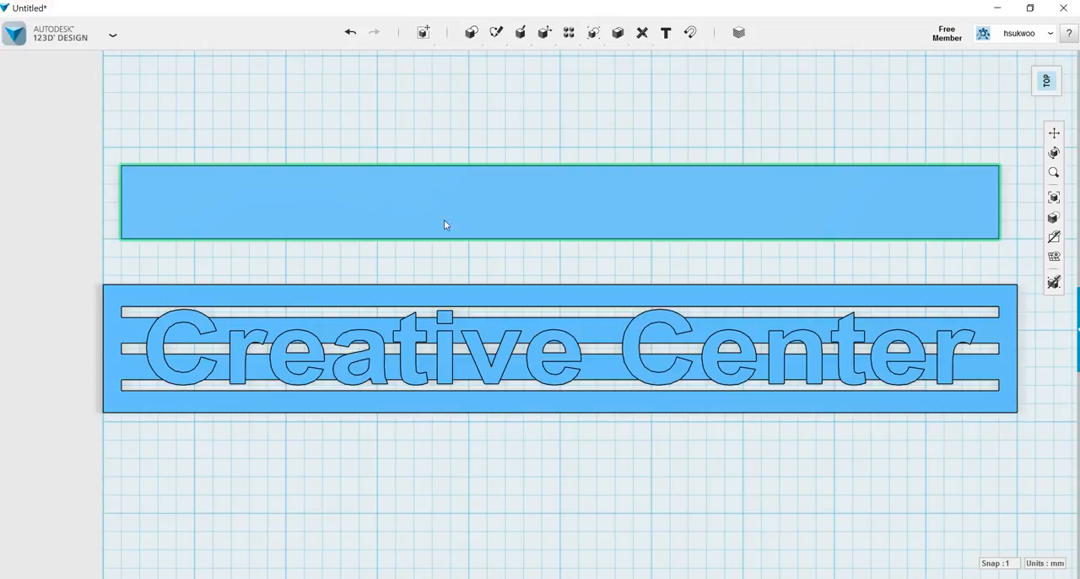
Sketch two 90 × 10 mm rectangles on the thin plate along its long edge facing the bar, each about 20 mm from an end.
right_drag(414, 261, 414, 356)
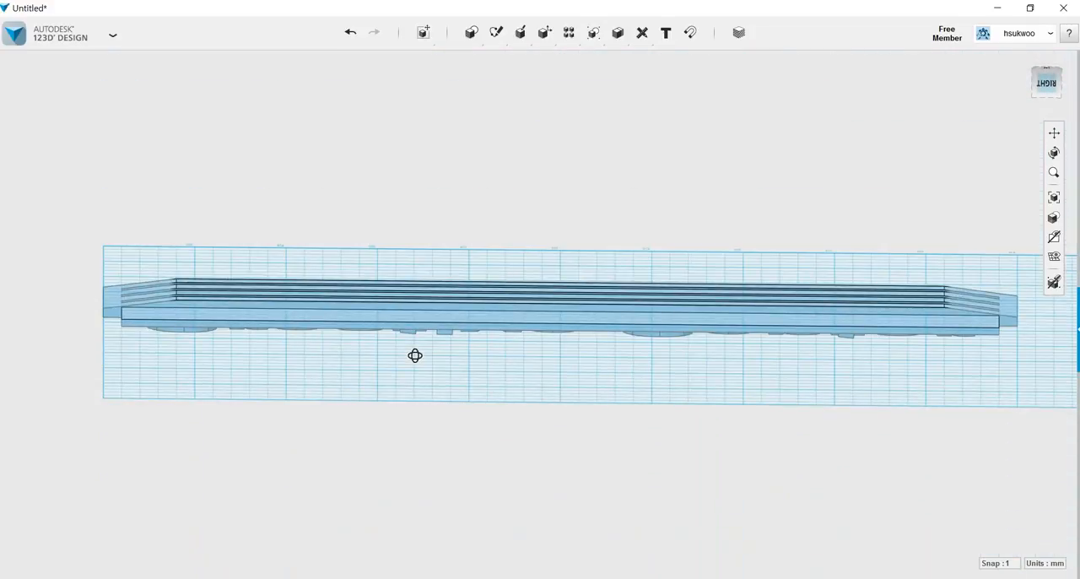
right_drag(430, 376, 425, 316)
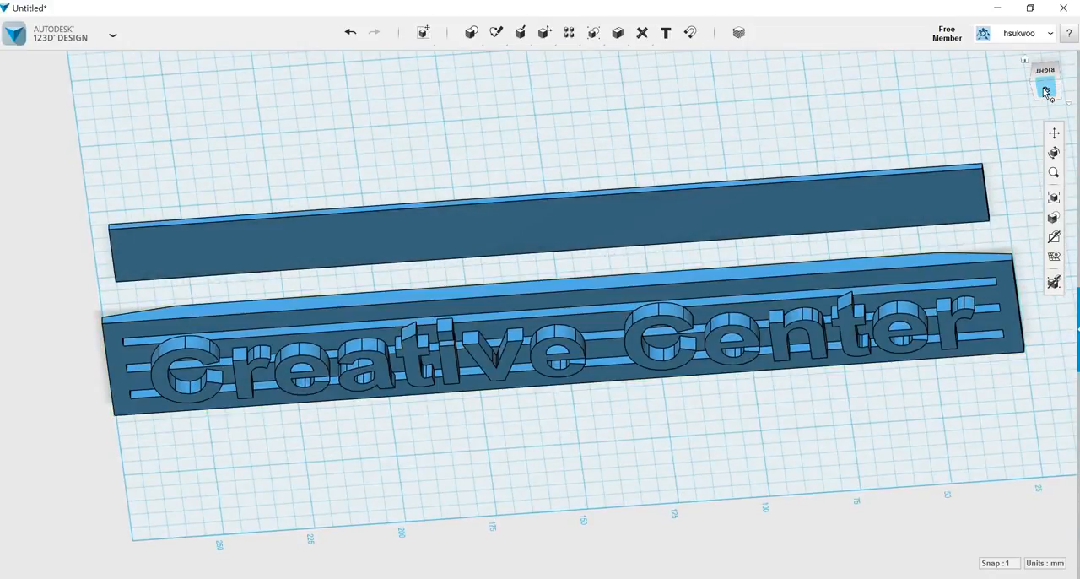
click(1045, 91)
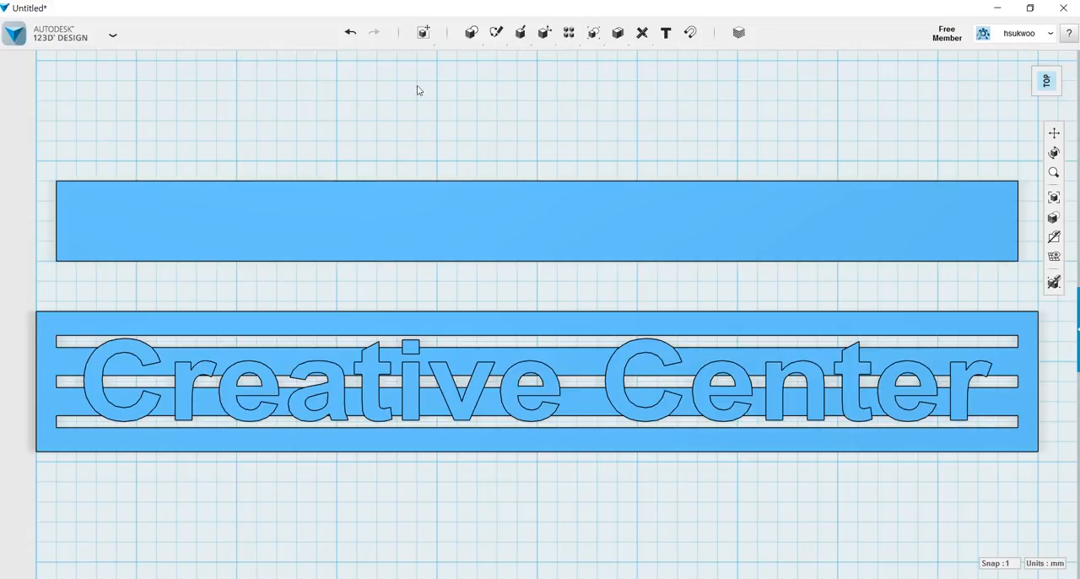
mouse_move(495, 34)
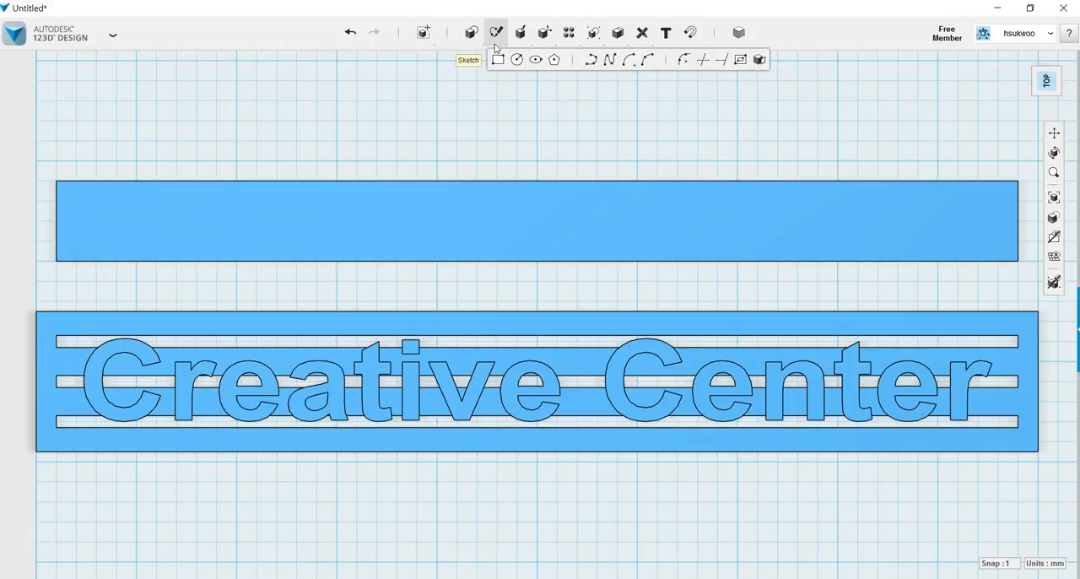
click(498, 60)
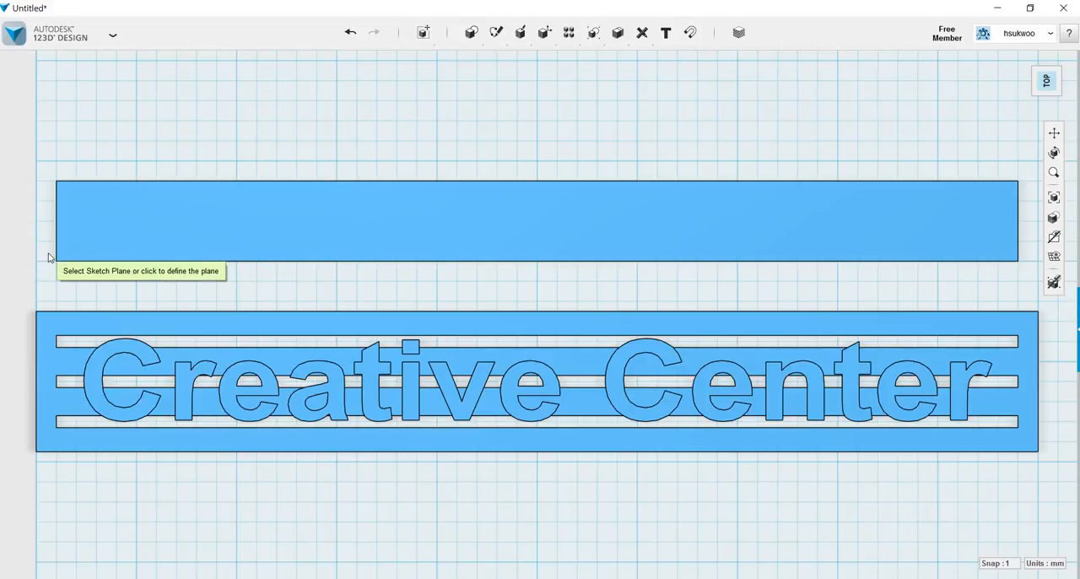
click(174, 238)
click(136, 262)
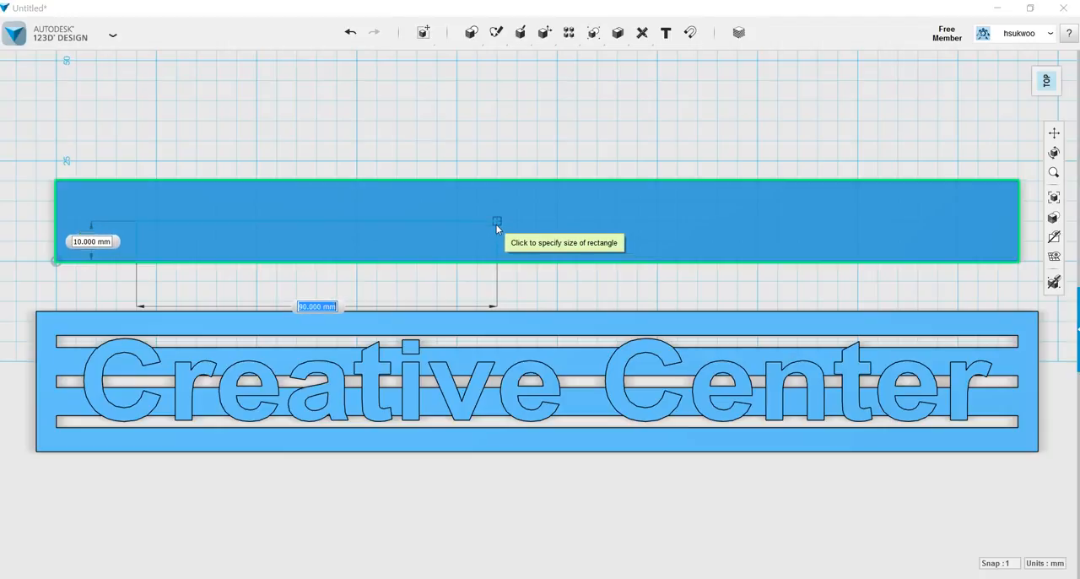
click(497, 227)
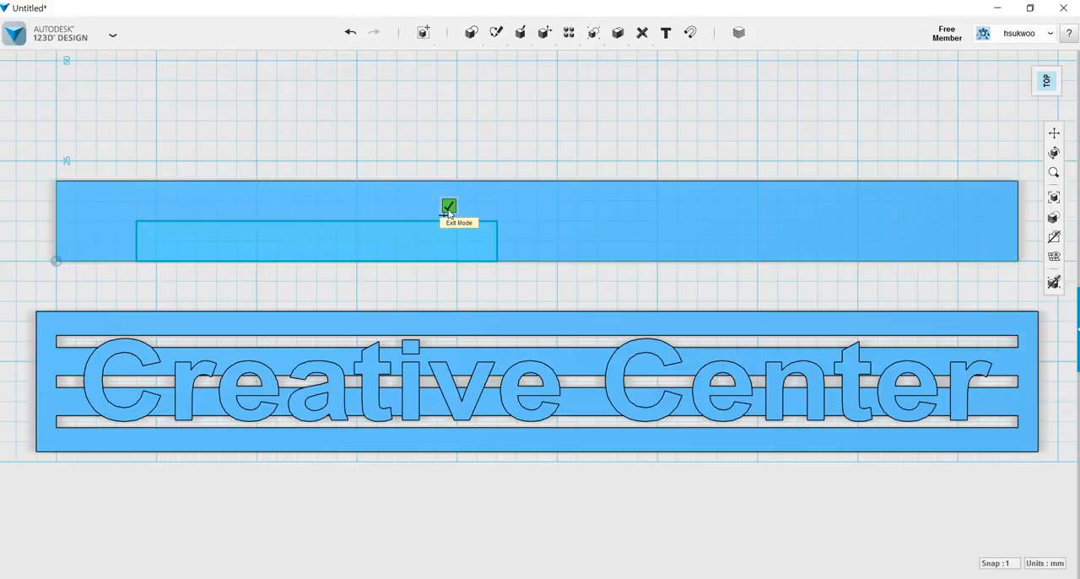
click(937, 261)
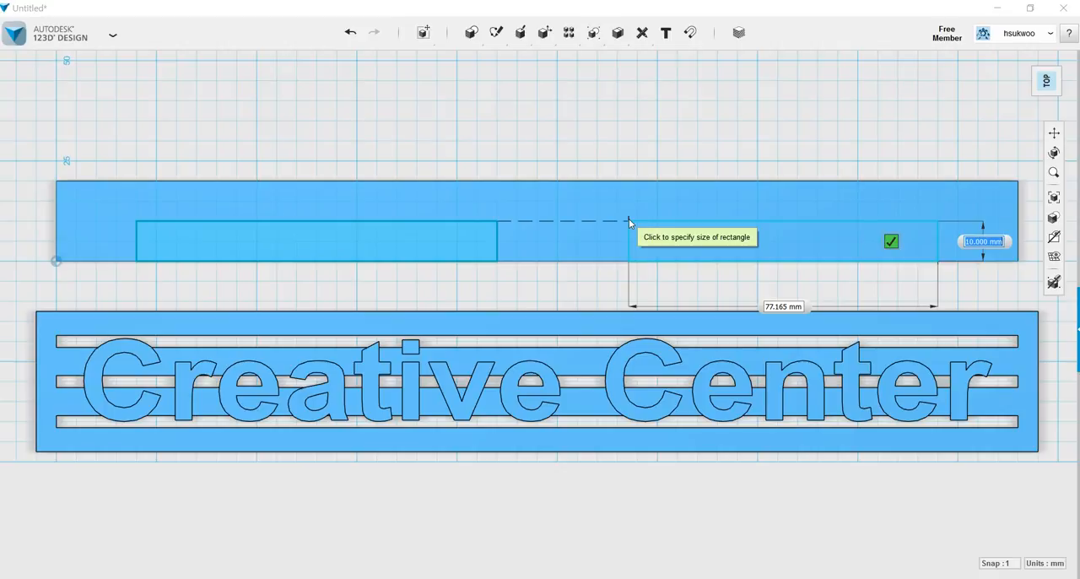
click(577, 220)
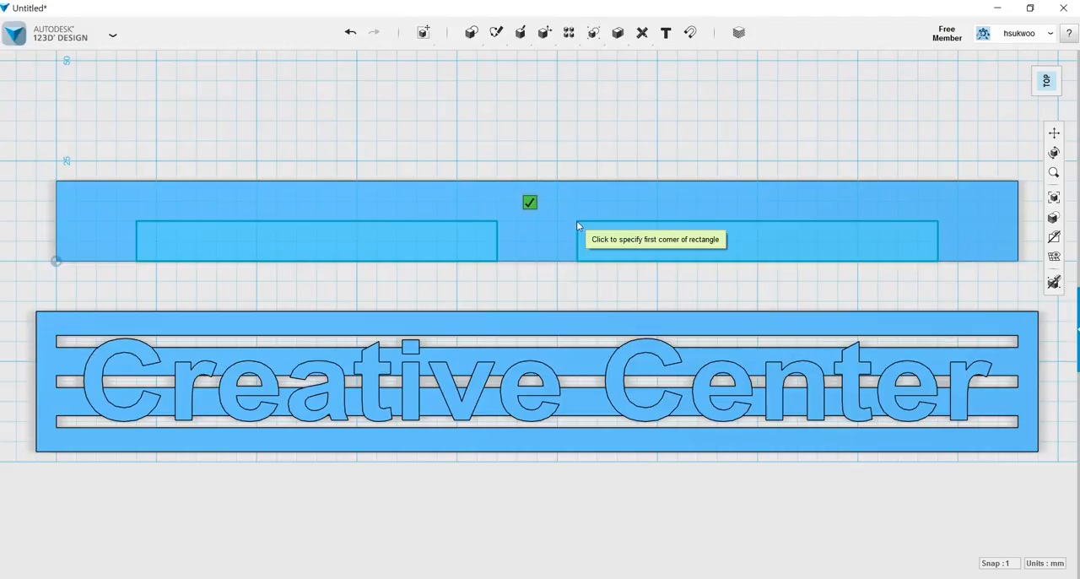
click(531, 206)
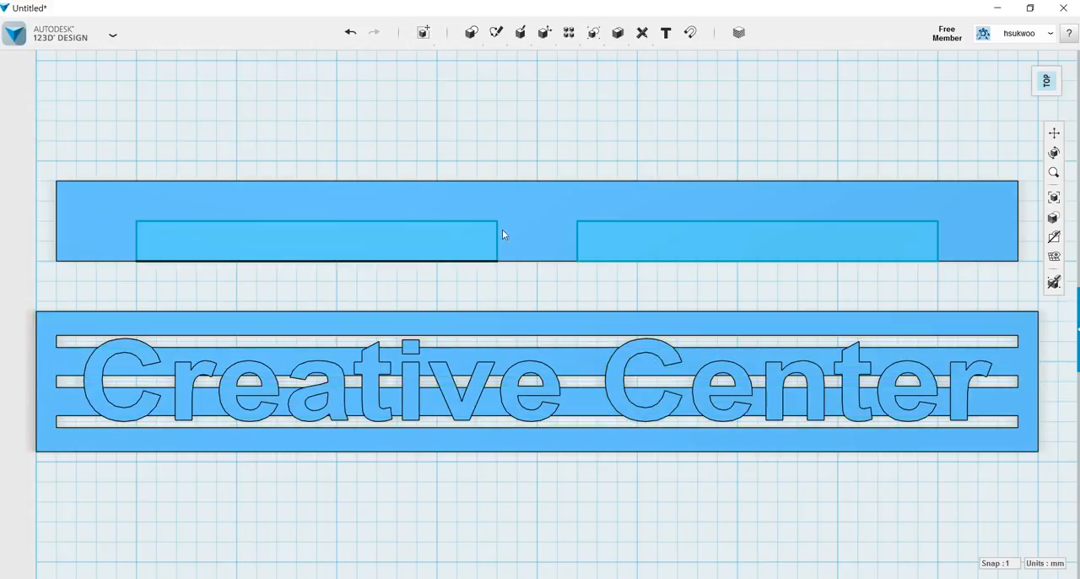
Extrude both rectangles down through the thin plate to cut two notches, and hide the sketches.
right_drag(538, 157, 537, 124)
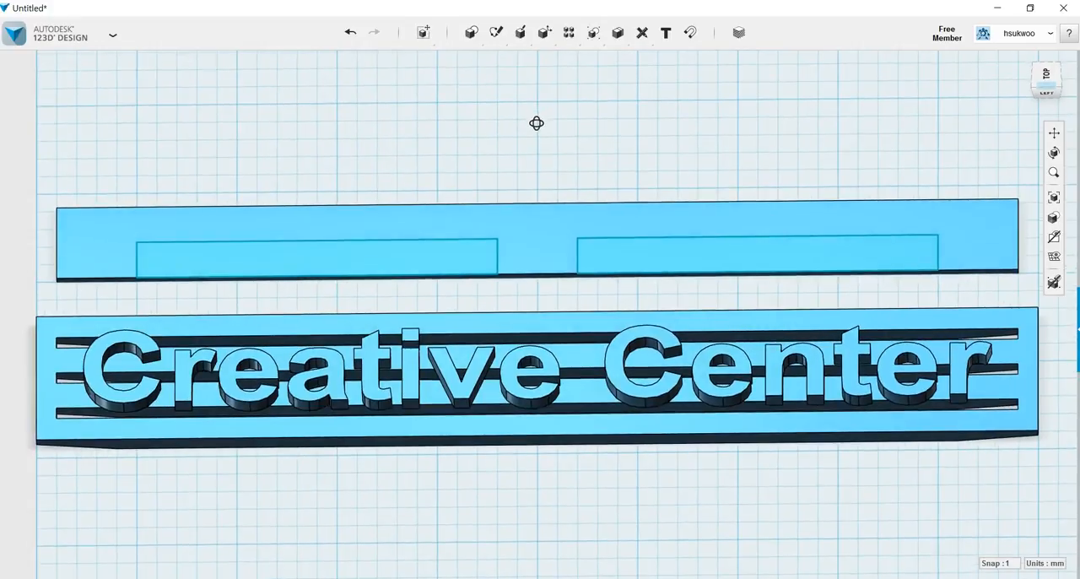
click(414, 260)
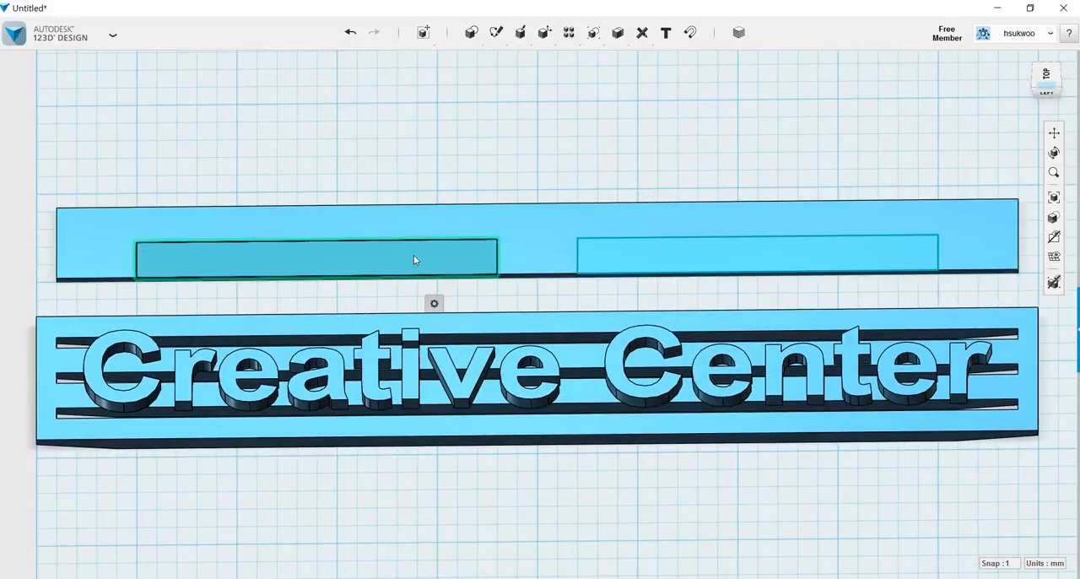
shift+click(624, 265)
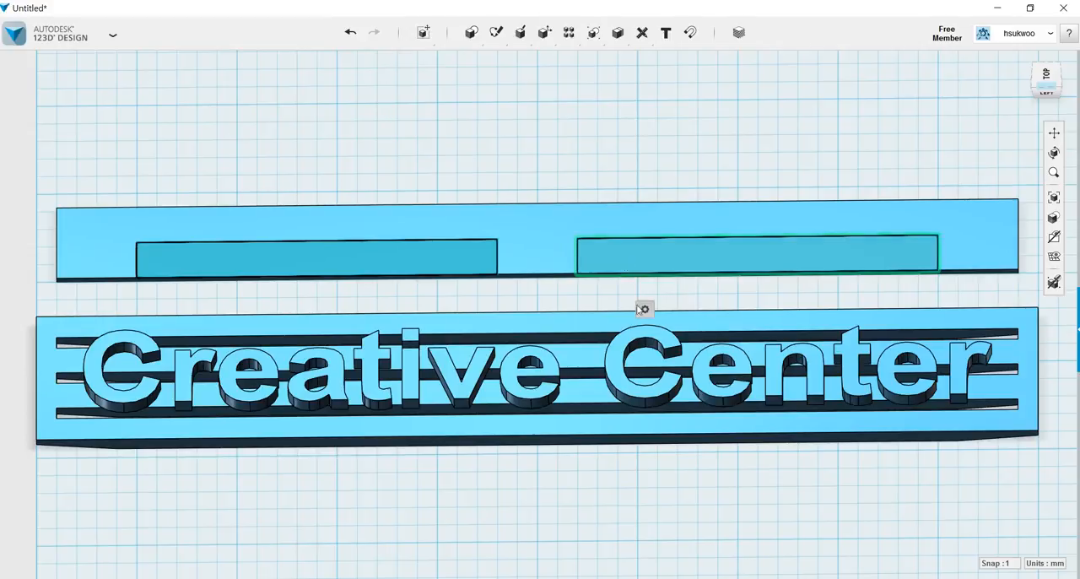
mouse_move(645, 309)
click(675, 310)
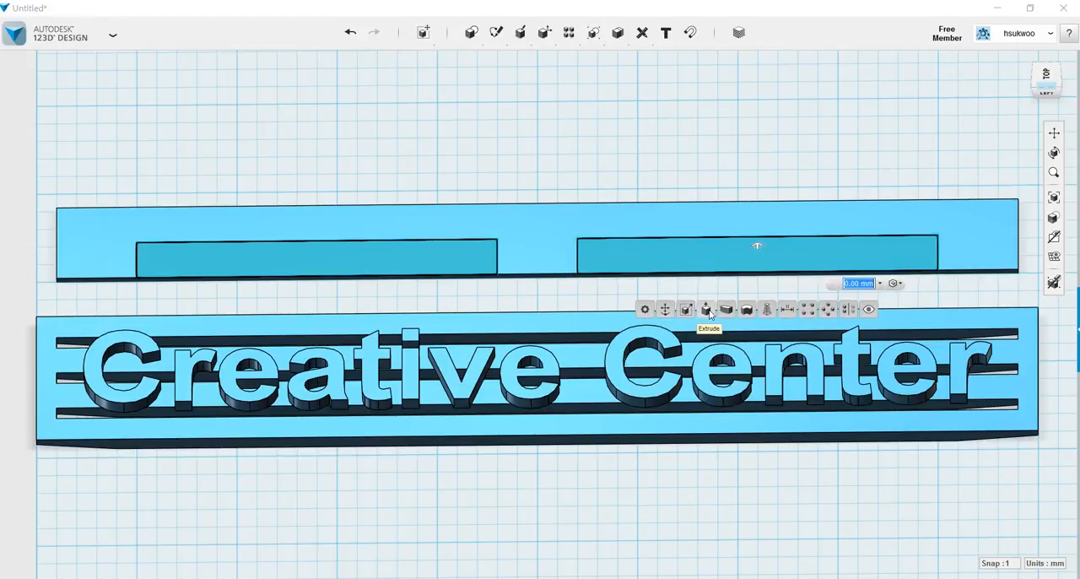
click(757, 244)
drag(757, 245, 761, 326)
key(Return)
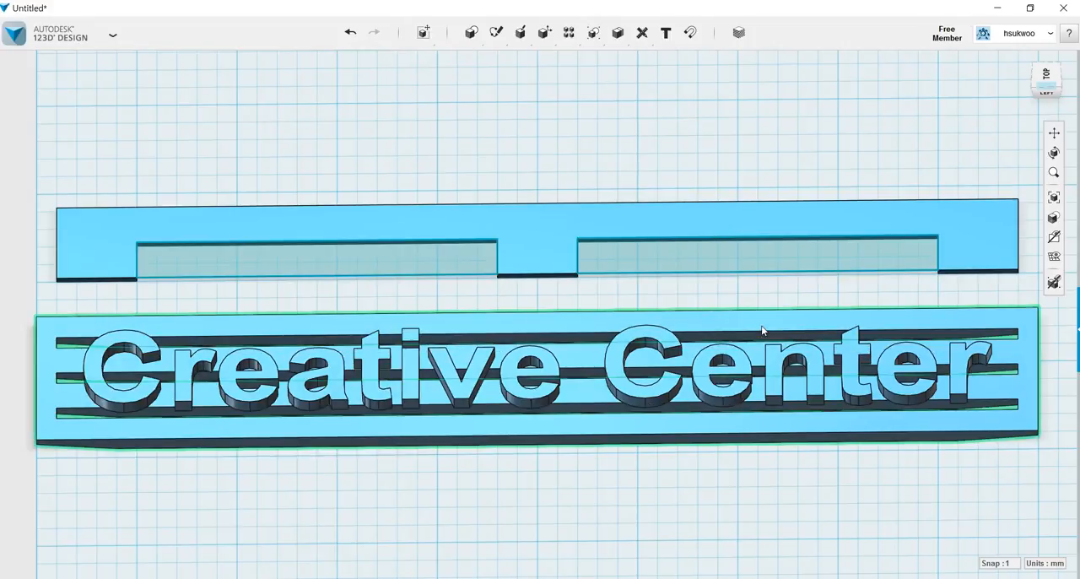
mouse_move(1060, 259)
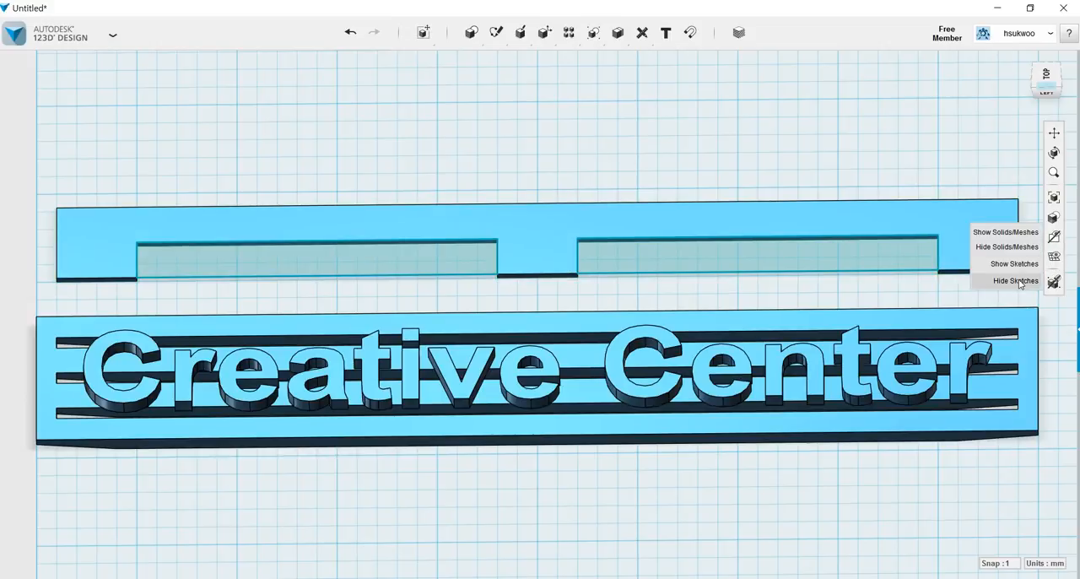
click(986, 283)
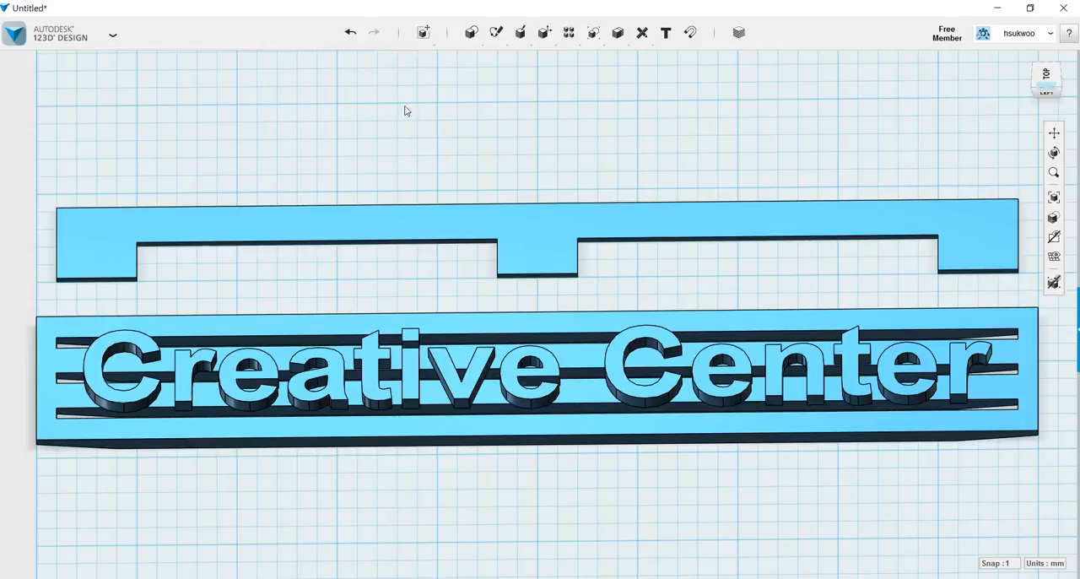
Fillet the two outer corners on the notched plate's straight long edge with a 10 mm radius.
right_drag(390, 124, 397, 200)
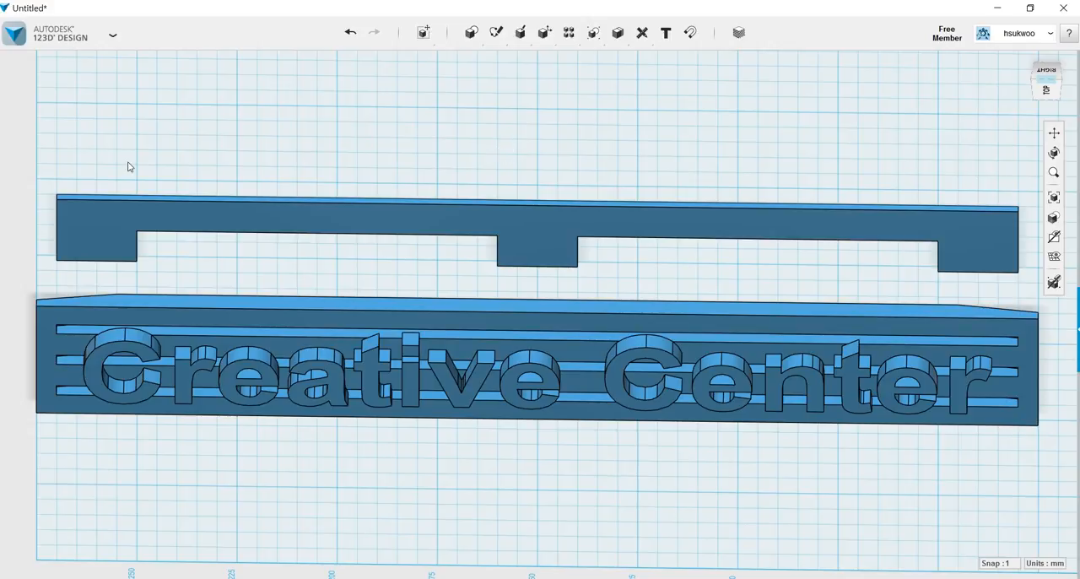
scroll(129, 167, up, 3)
scroll(129, 167, up, 2)
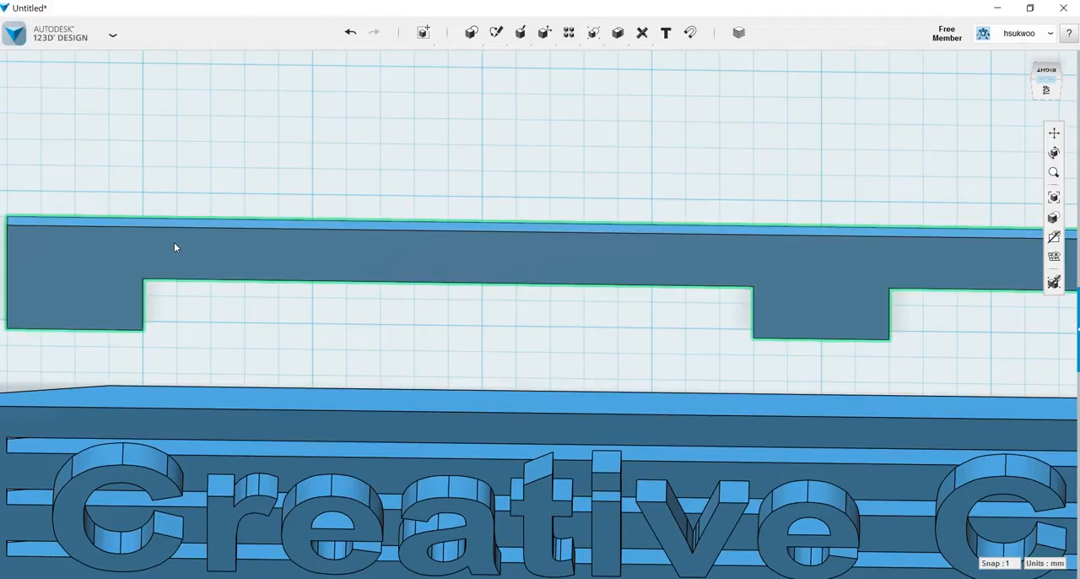
click(175, 247)
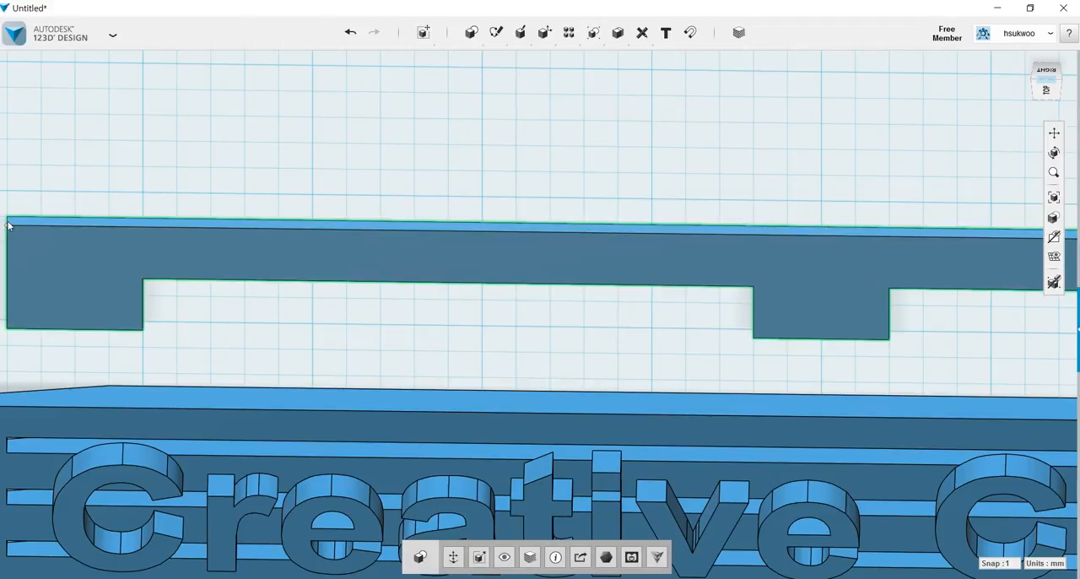
click(282, 137)
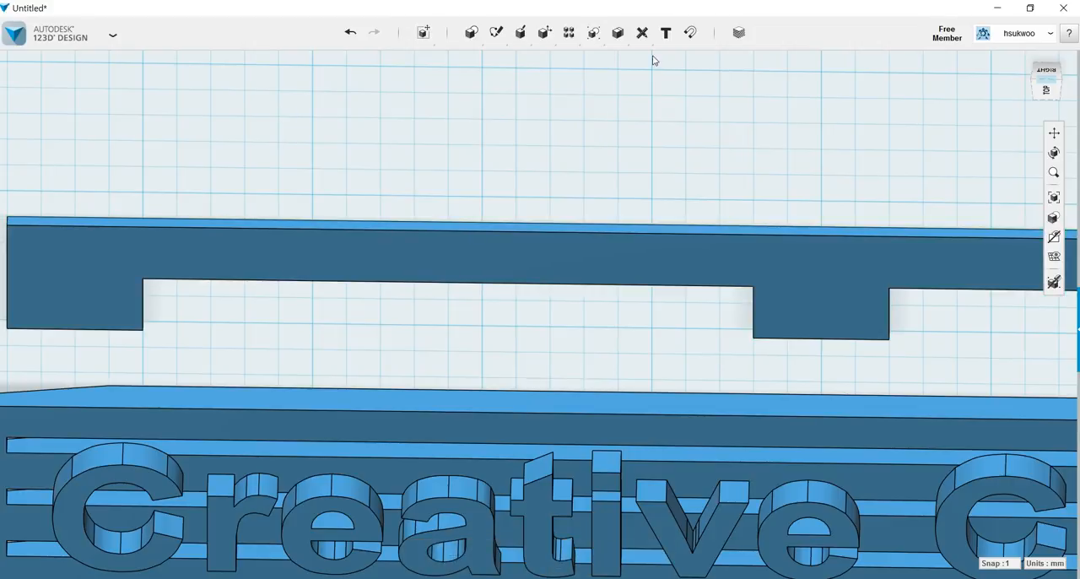
mouse_move(497, 33)
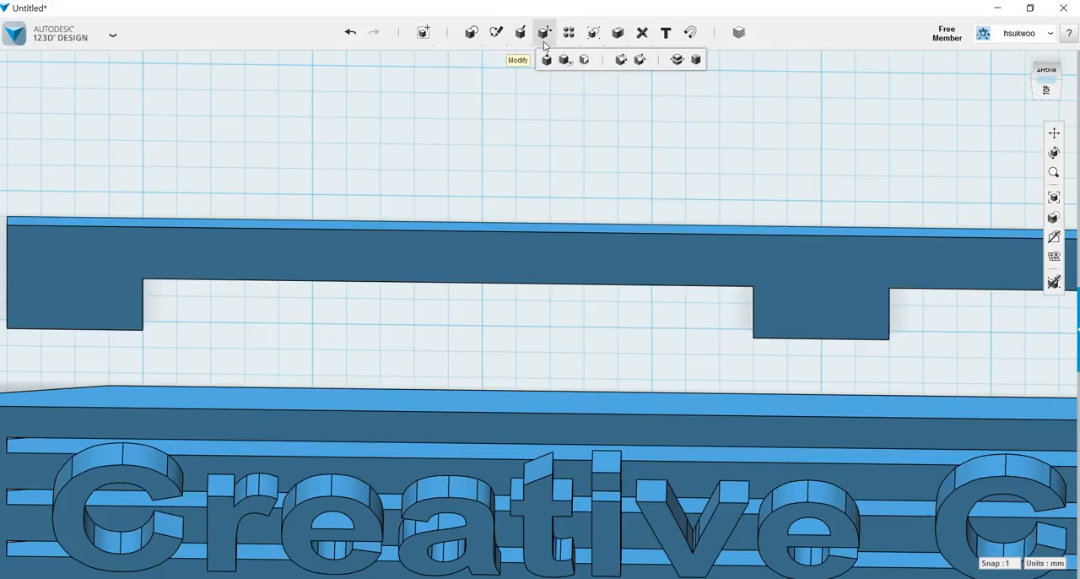
click(621, 61)
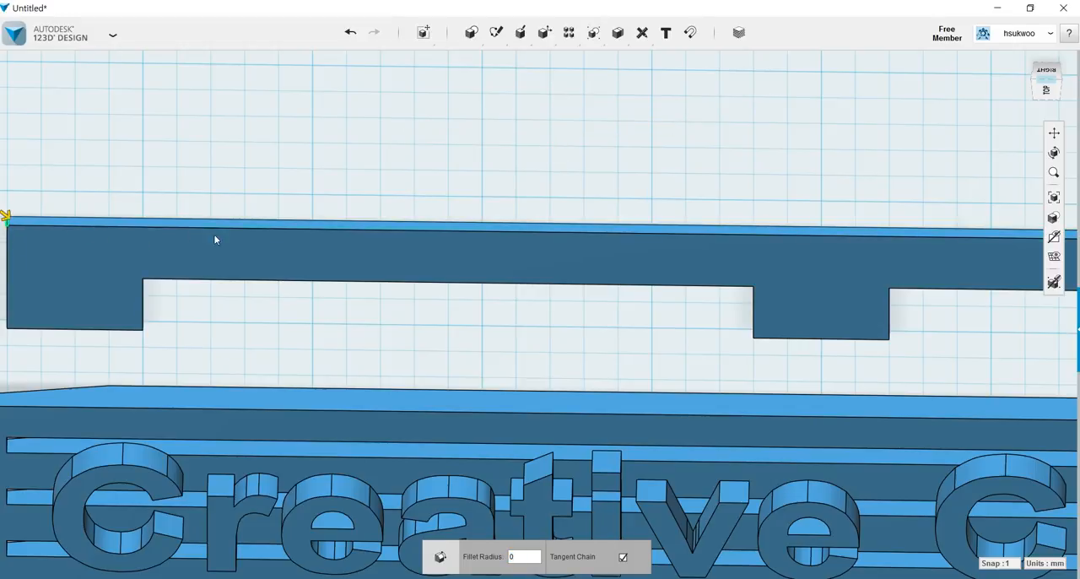
scroll(991, 340, down, 1)
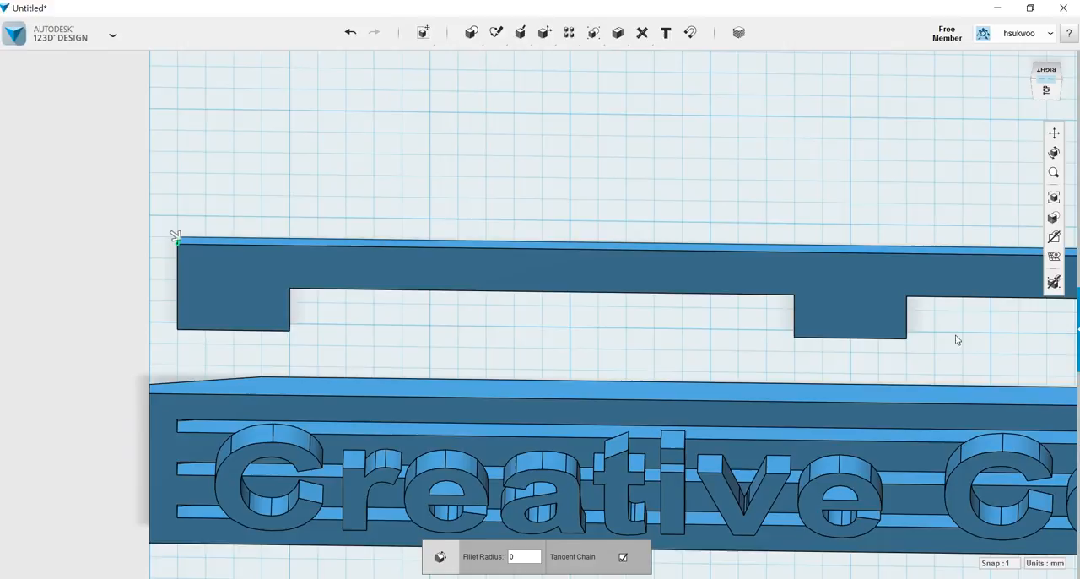
click(1054, 132)
drag(802, 200, 245, 189)
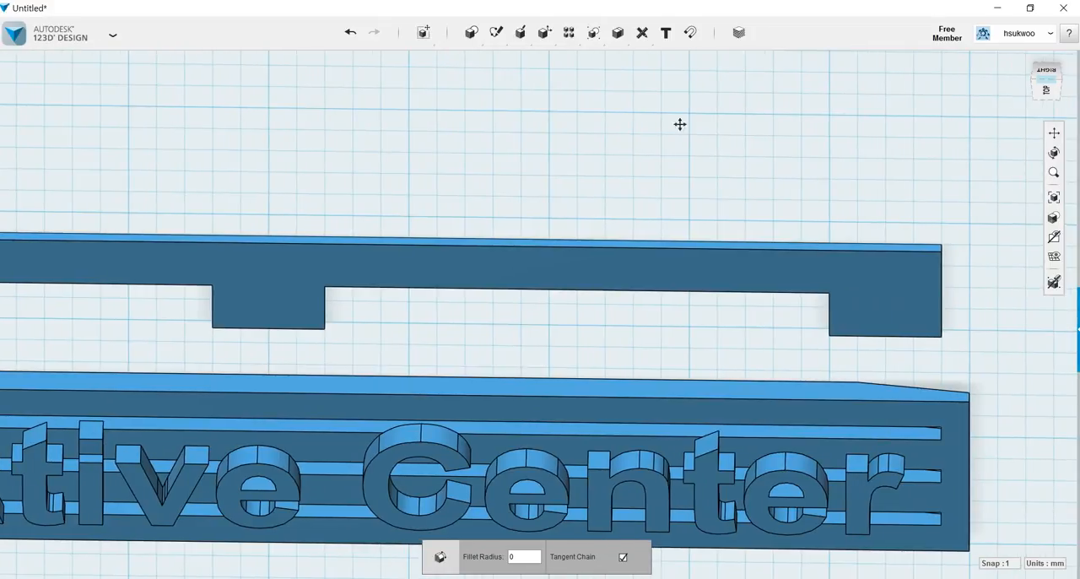
click(942, 249)
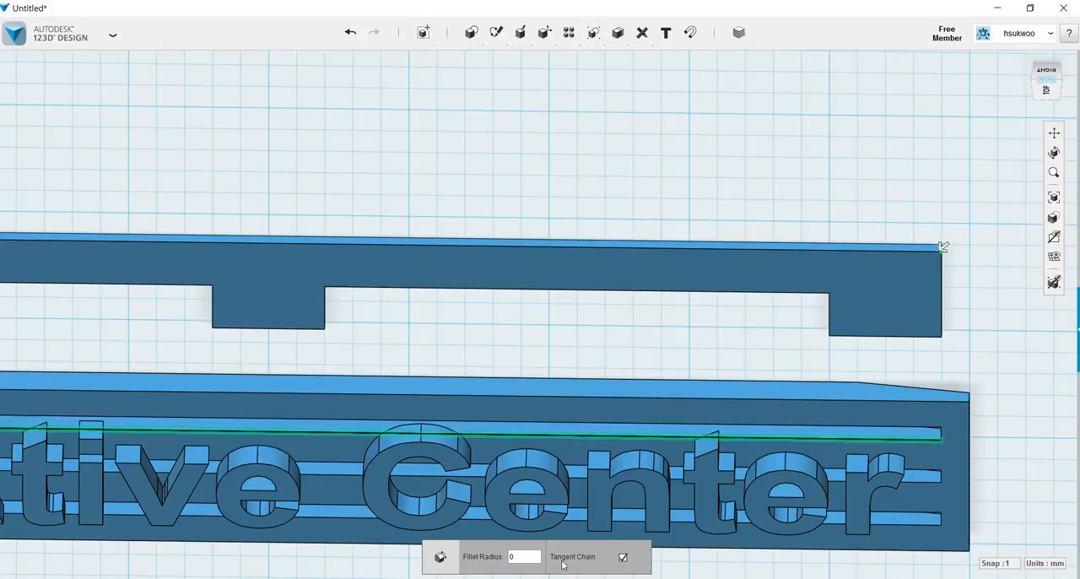
click(520, 556)
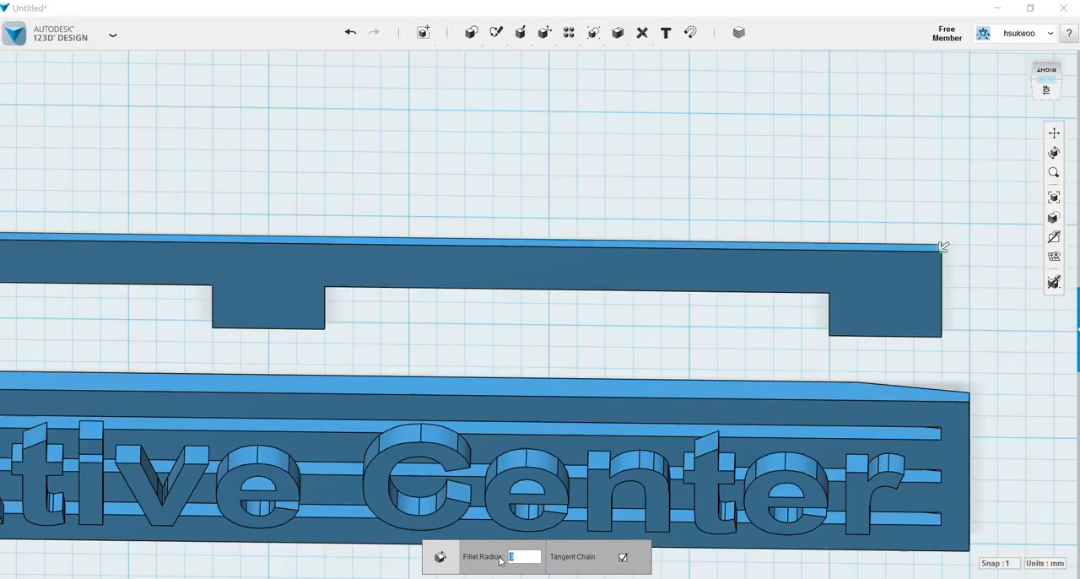
text(10)
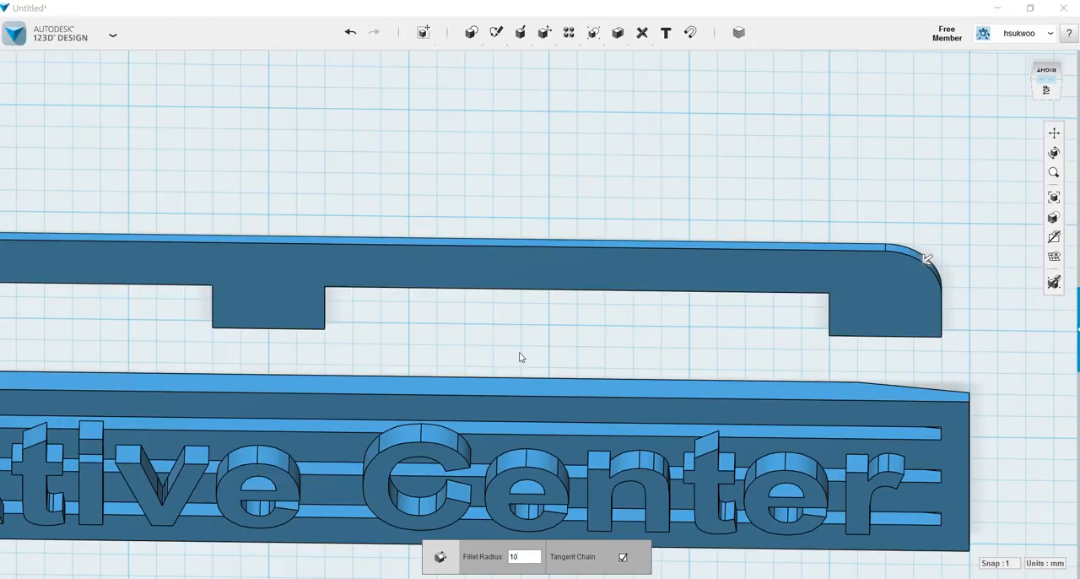
key(Return)
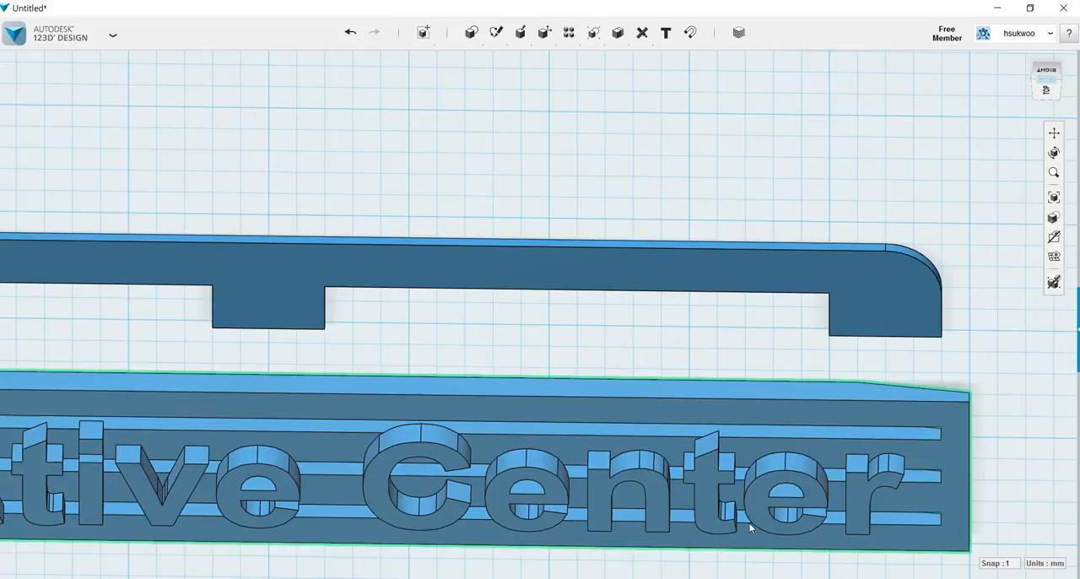
Fillet the four inner corners of the thin plate's two notches with a 3 mm radius.
scroll(161, 318, down, 2)
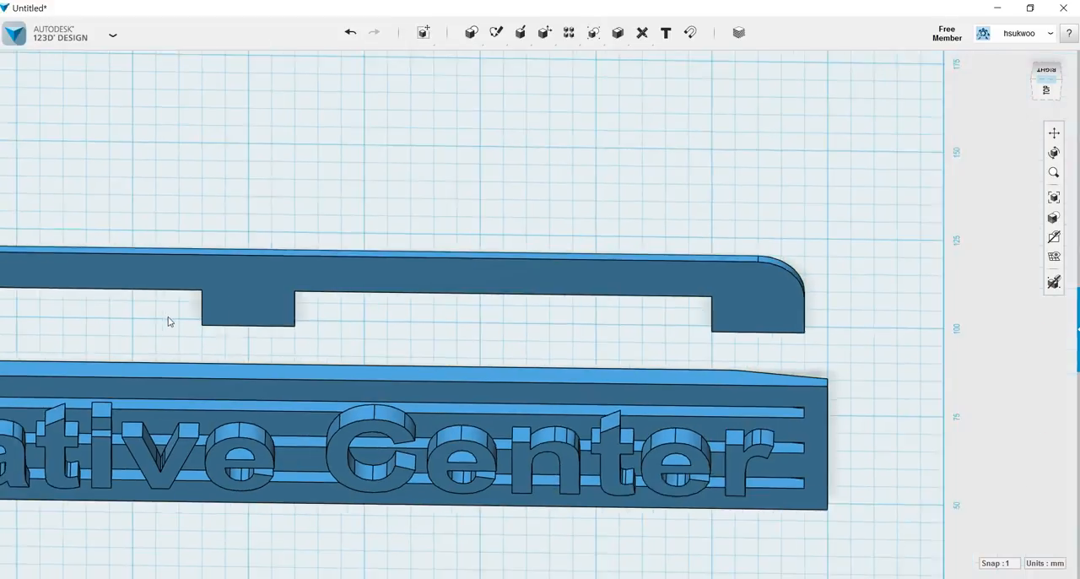
click(1054, 133)
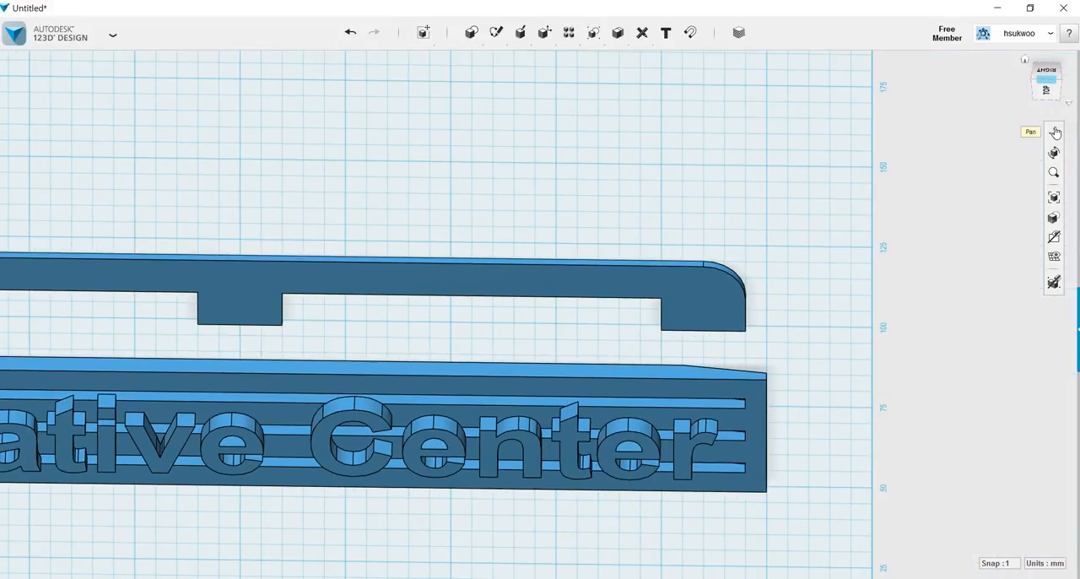
drag(298, 150, 569, 151)
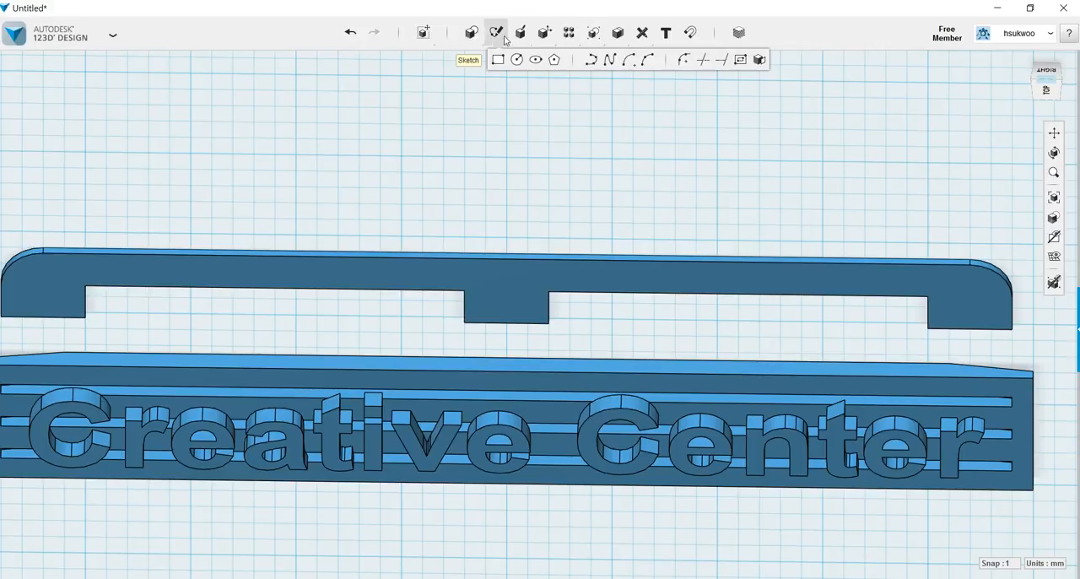
mouse_move(544, 34)
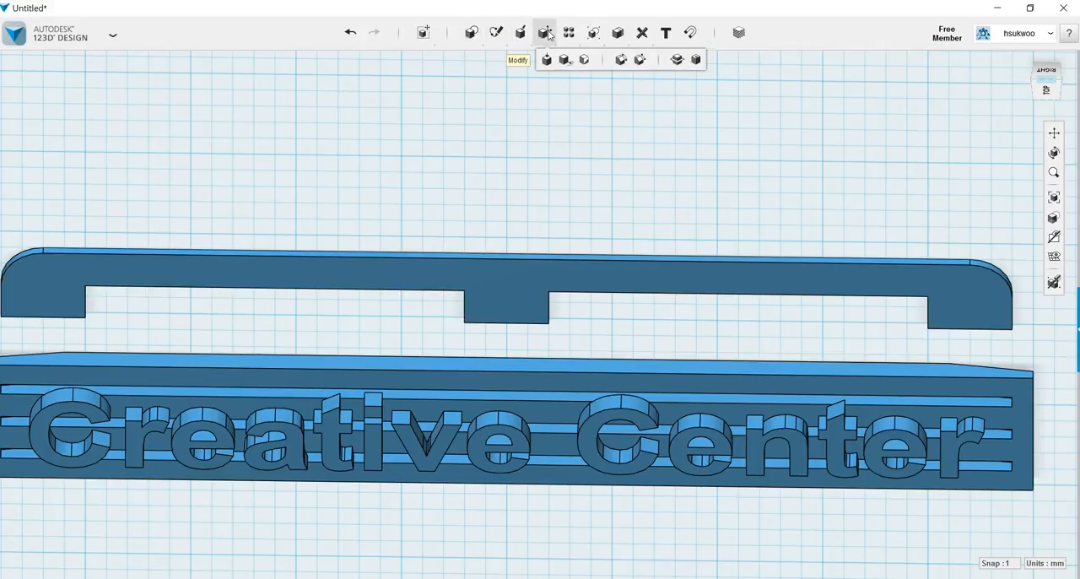
click(620, 60)
right_drag(596, 219, 588, 137)
right_drag(591, 138, 593, 138)
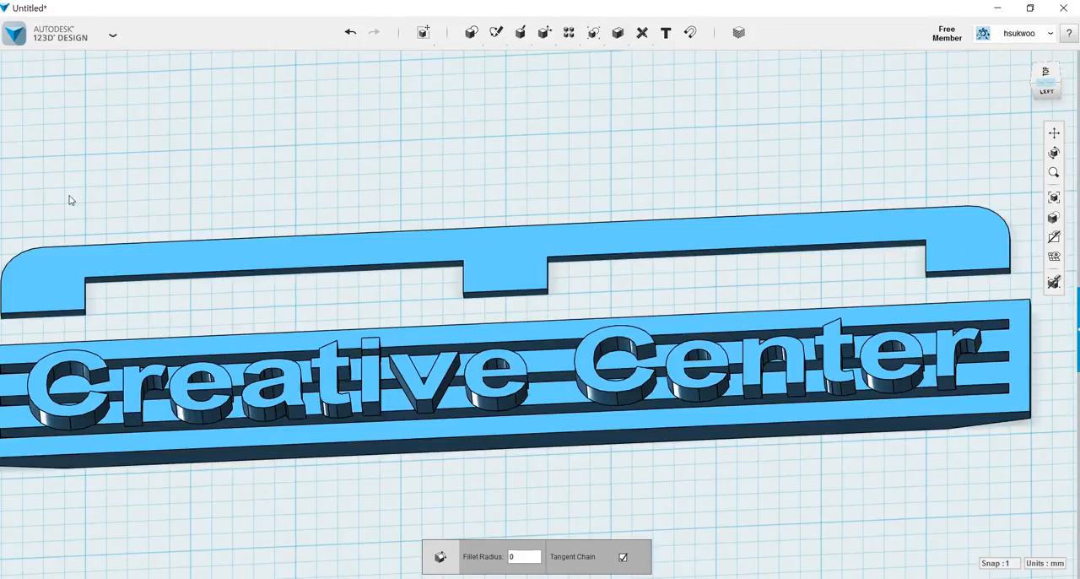
scroll(61, 200, up, 1)
scroll(60, 200, up, 1)
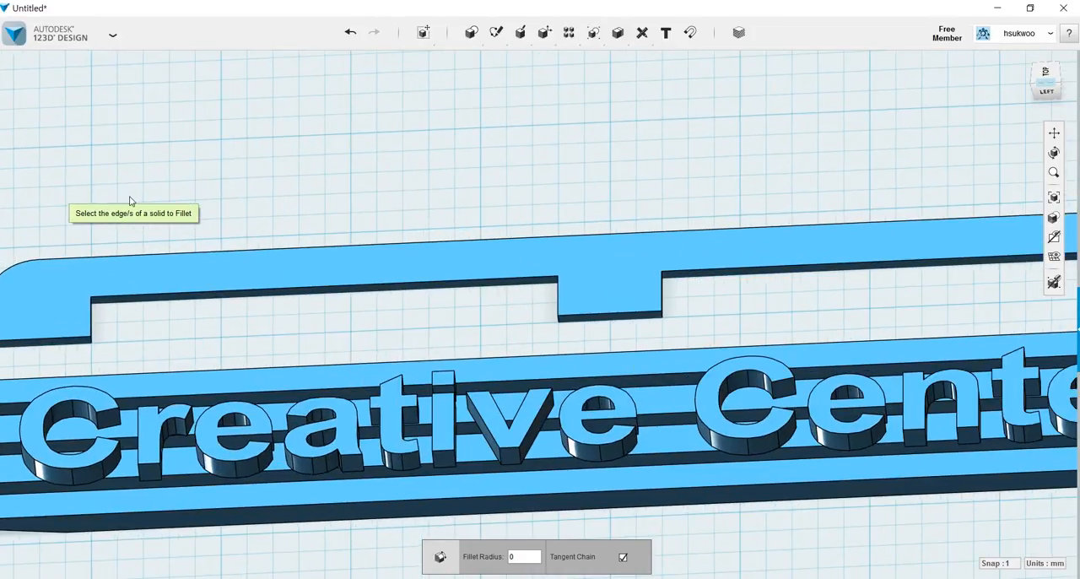
right_drag(59, 197, 50, 177)
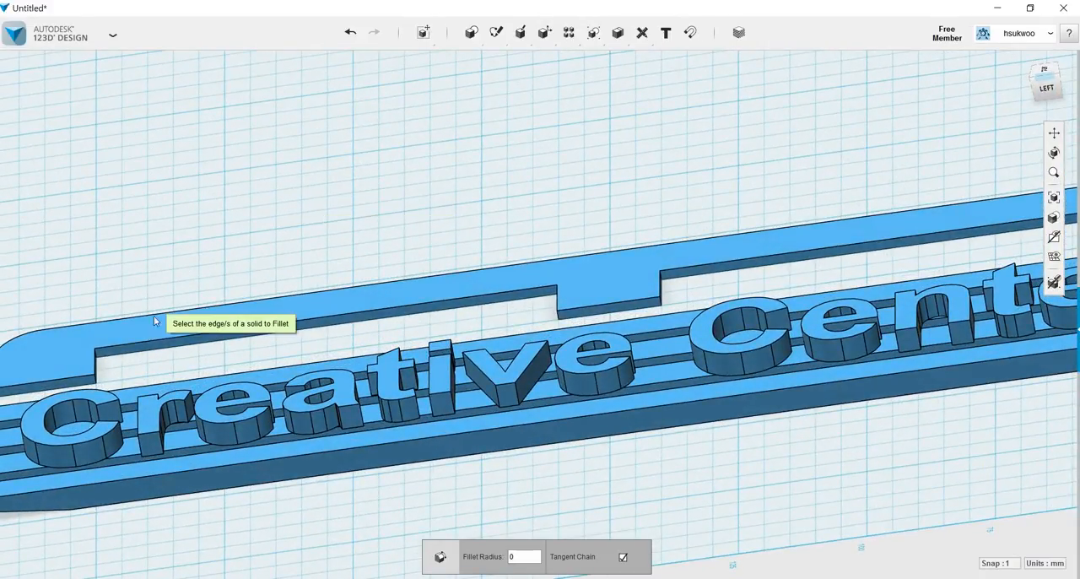
click(97, 355)
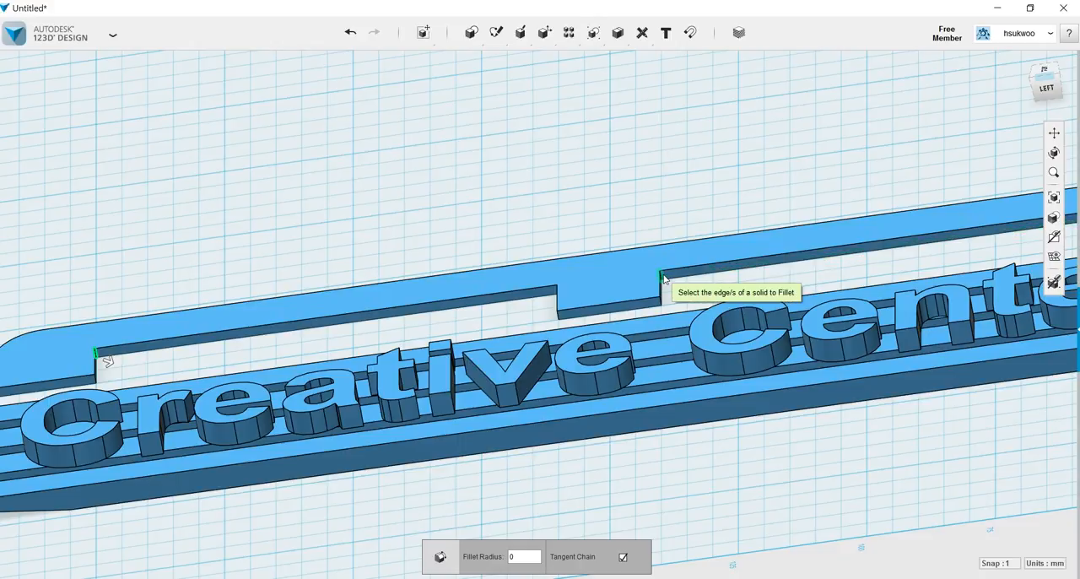
click(662, 276)
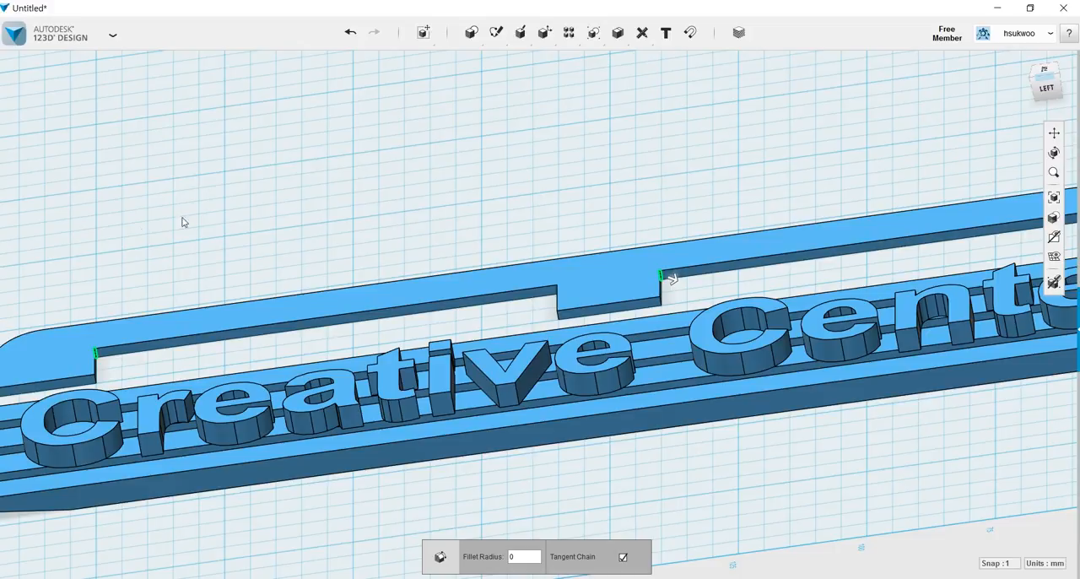
right_drag(123, 244, 149, 243)
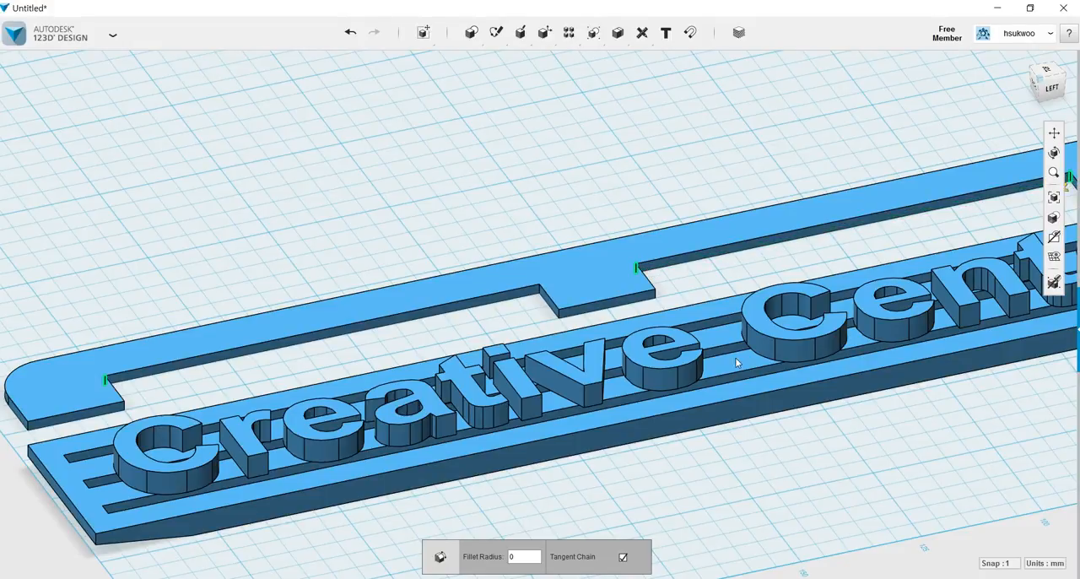
click(538, 292)
click(535, 558)
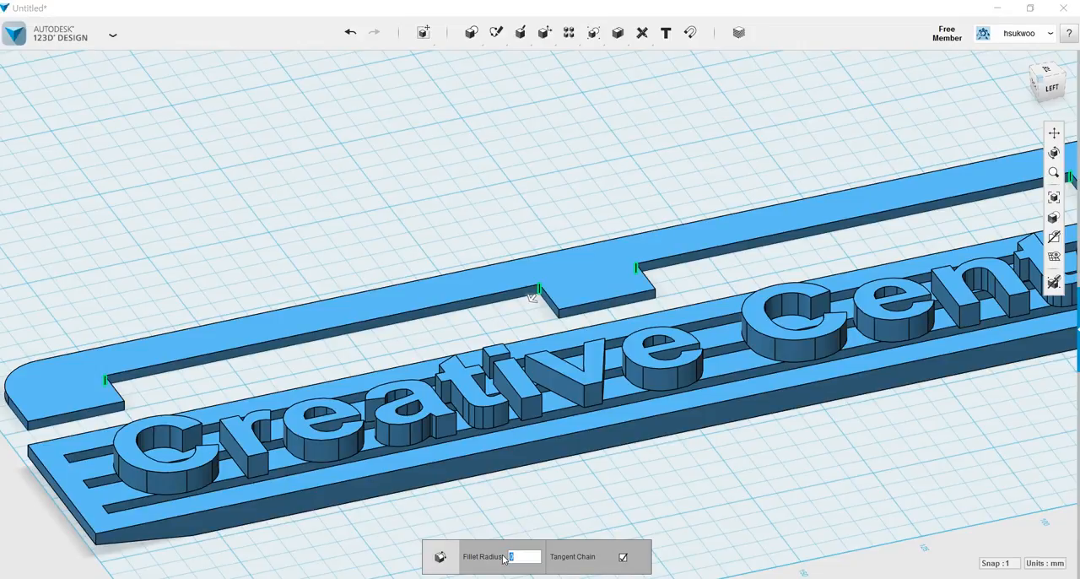
text(3)
key(Return)
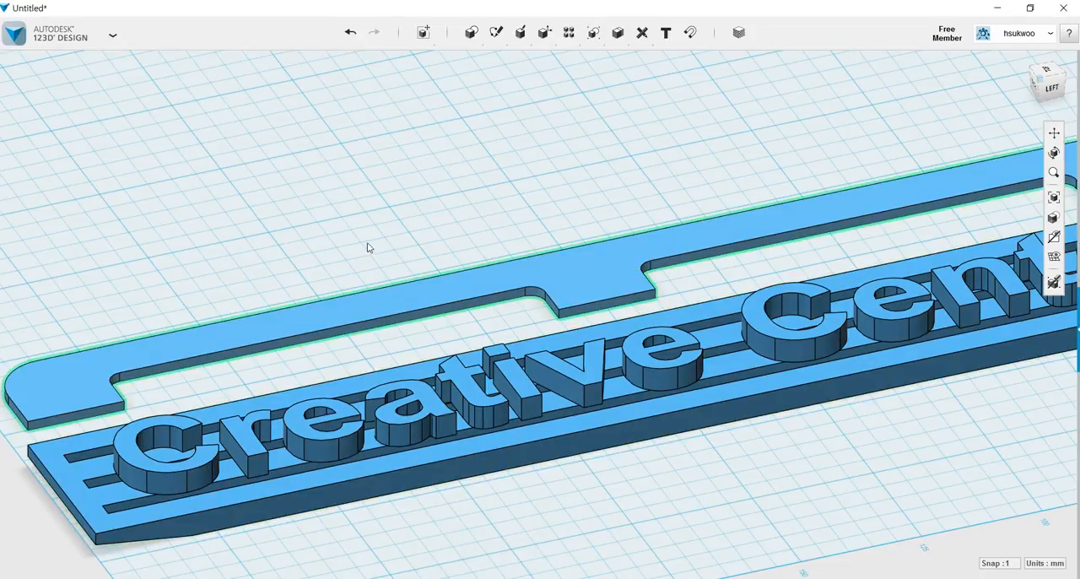
Rotate the notched plate by -90° about its long axis so it stands upright beside the slotted bar.
right_drag(159, 277, 137, 277)
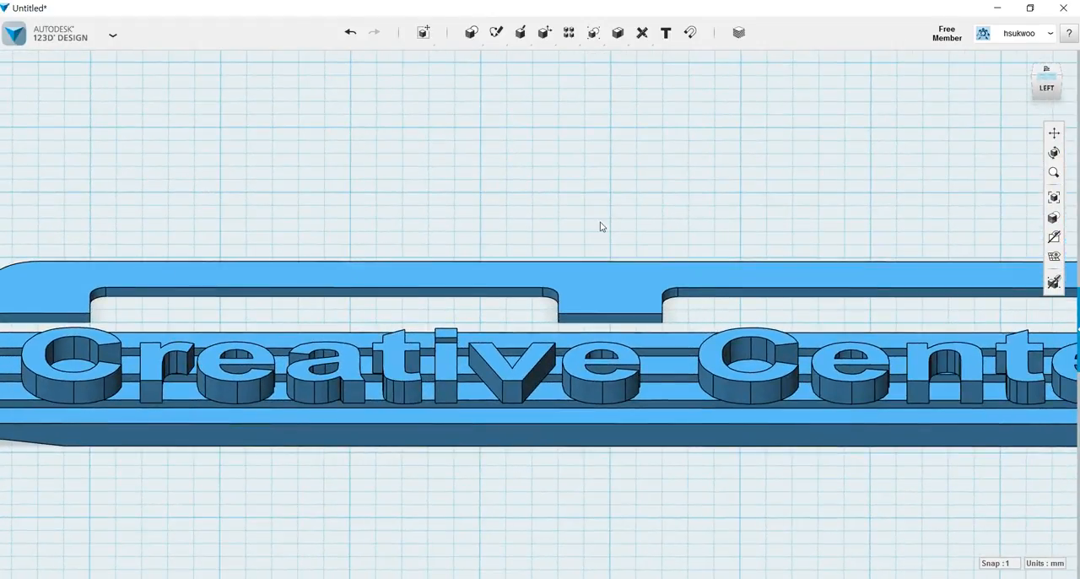
scroll(601, 226, down, 2)
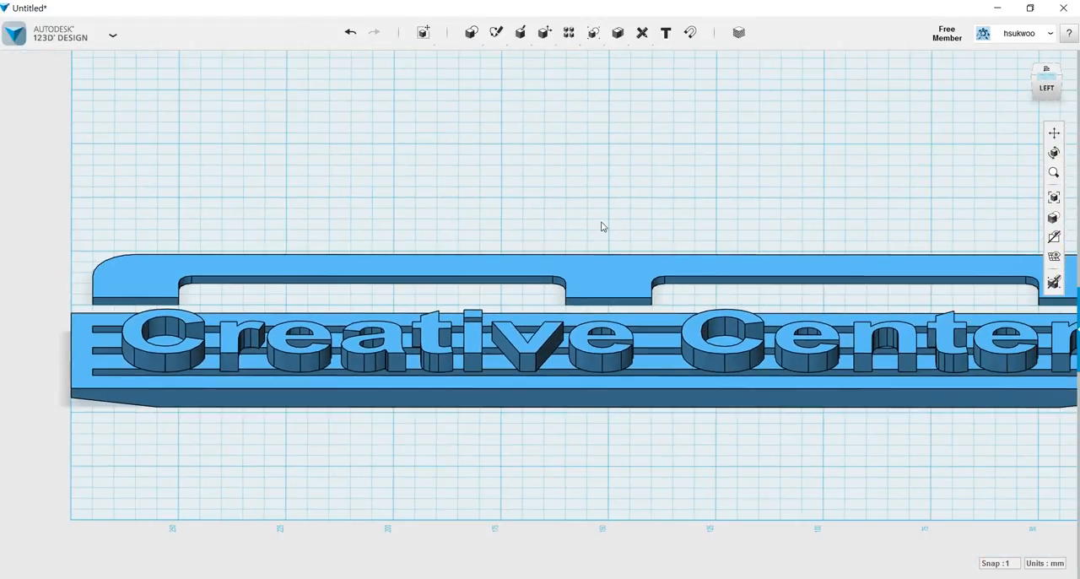
scroll(602, 226, down, 1)
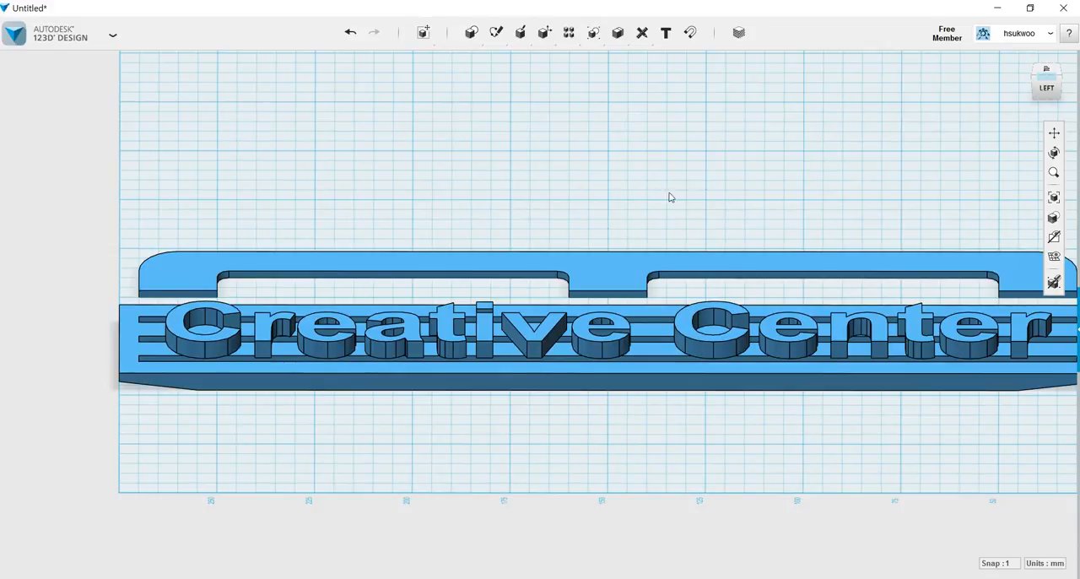
right_drag(615, 441, 557, 574)
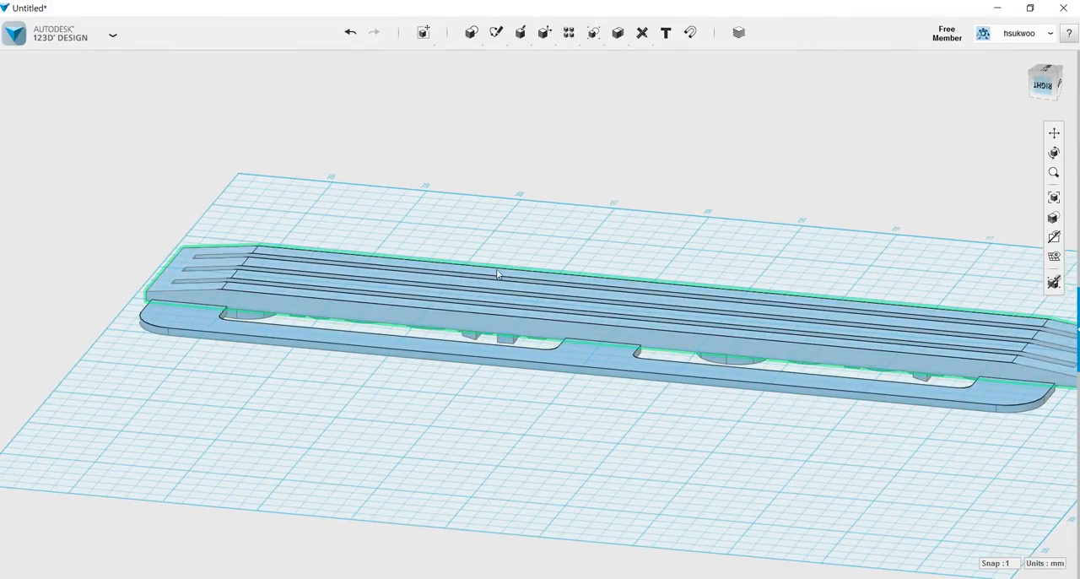
right_drag(867, 482, 882, 492)
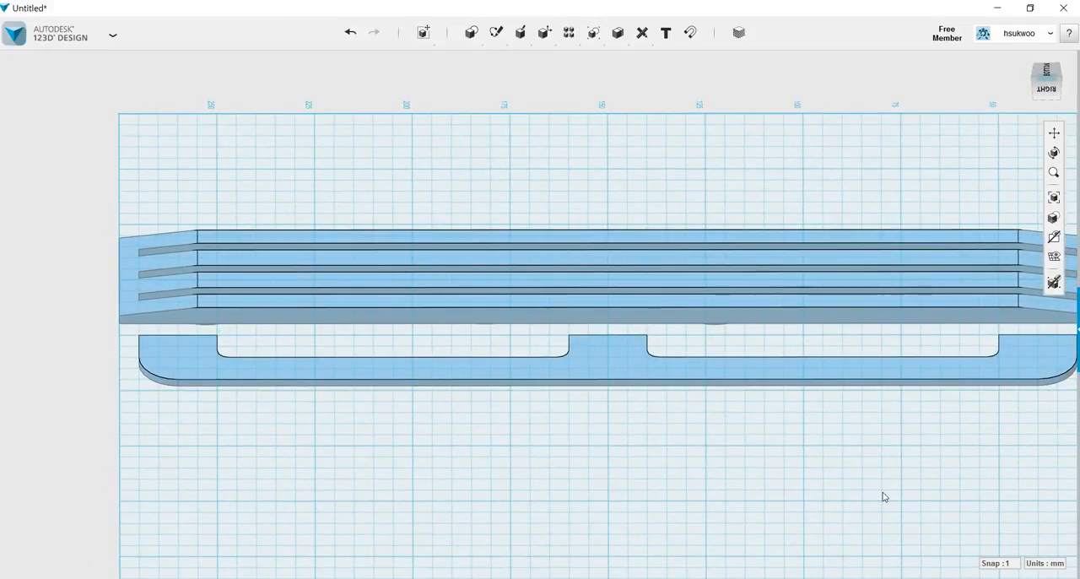
scroll(593, 461, down, 1)
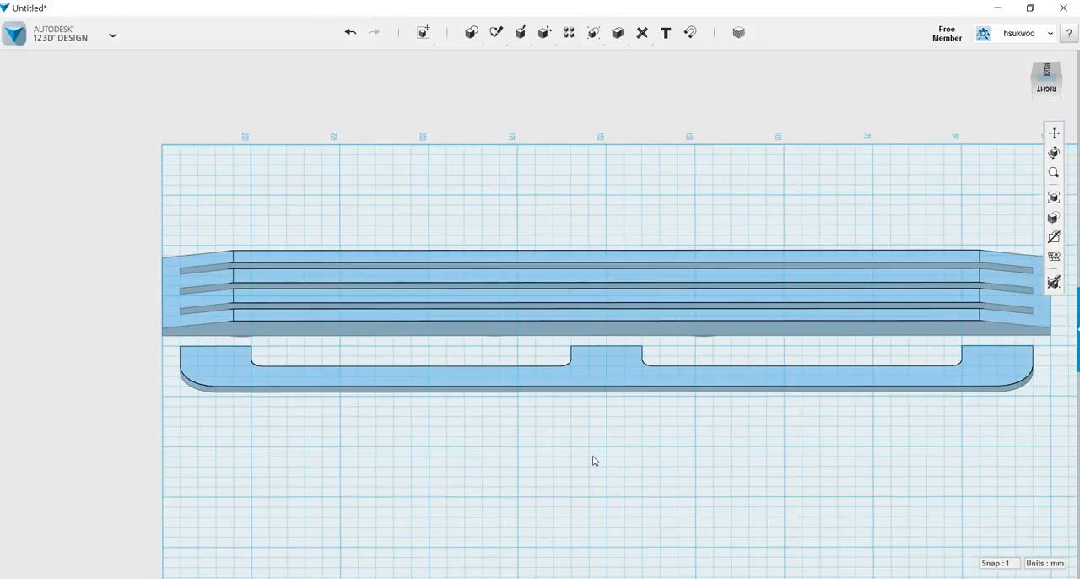
click(599, 368)
click(453, 557)
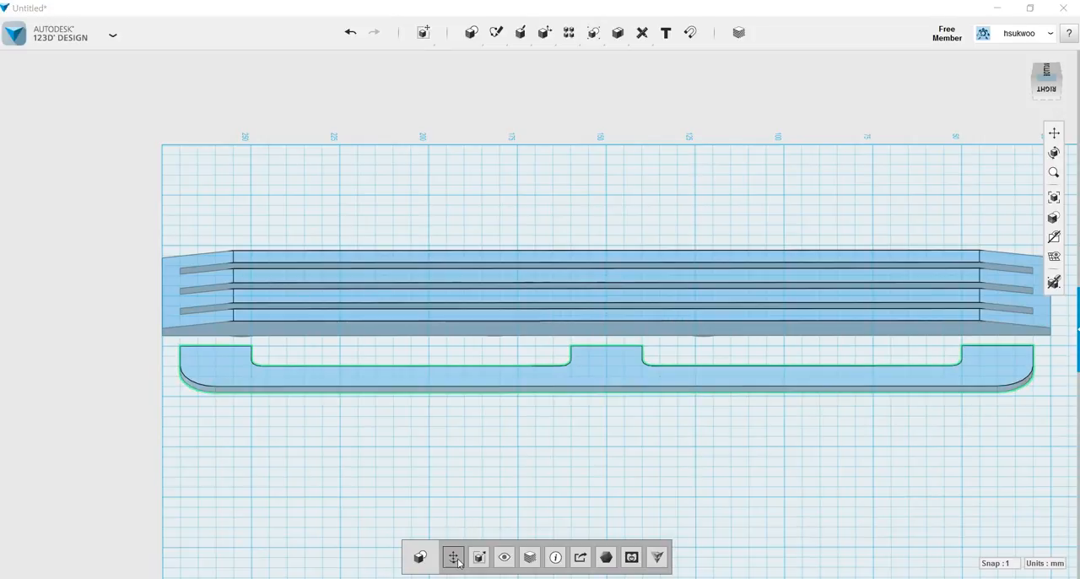
right_drag(632, 509, 565, 494)
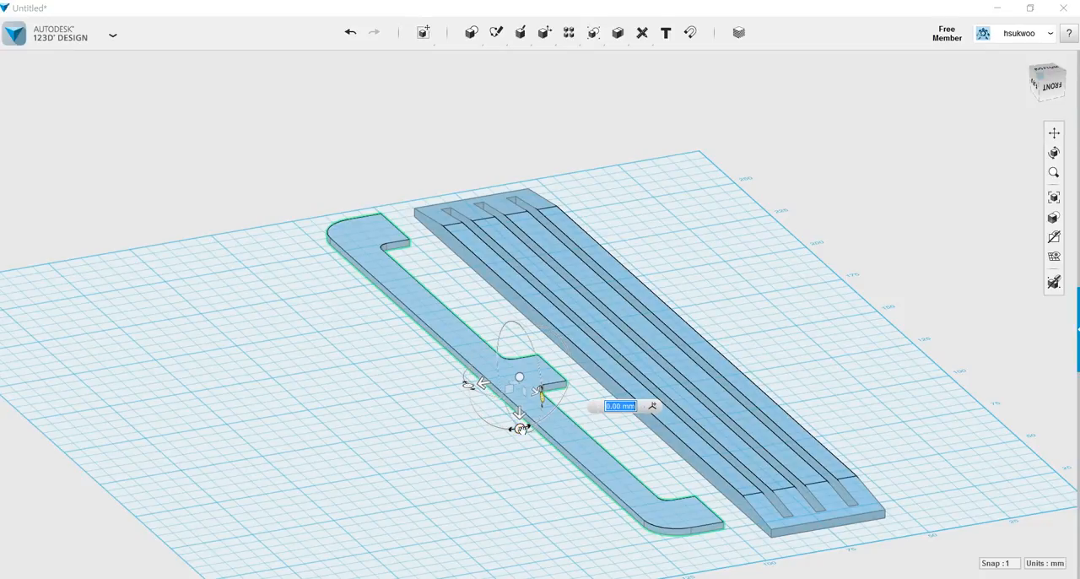
drag(520, 429, 456, 387)
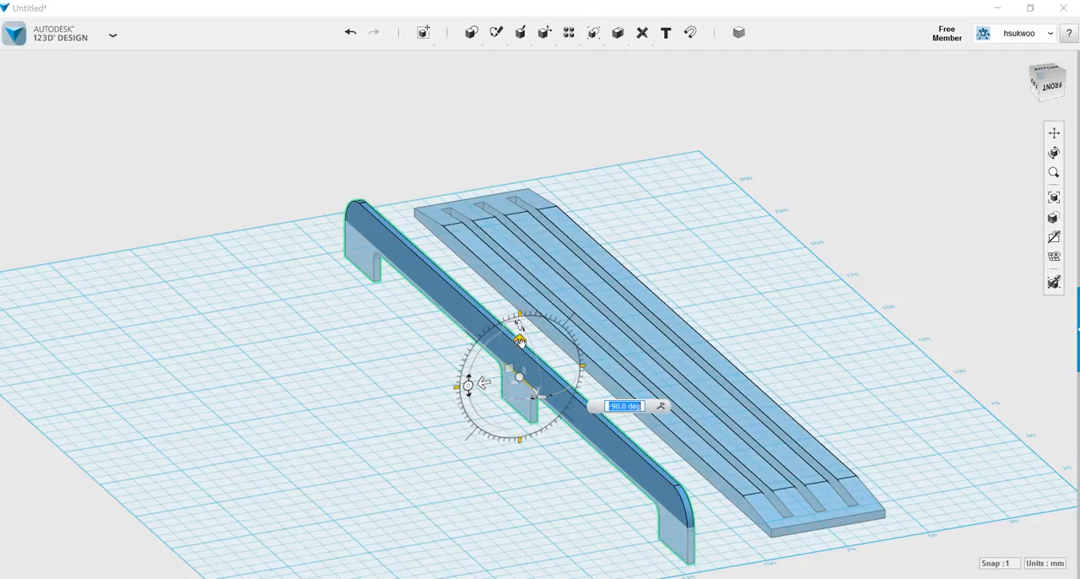
Raise the upright notched plate 15 mm above the grid and shift it -50 mm sideways over the slotted bar.
drag(520, 341, 520, 308)
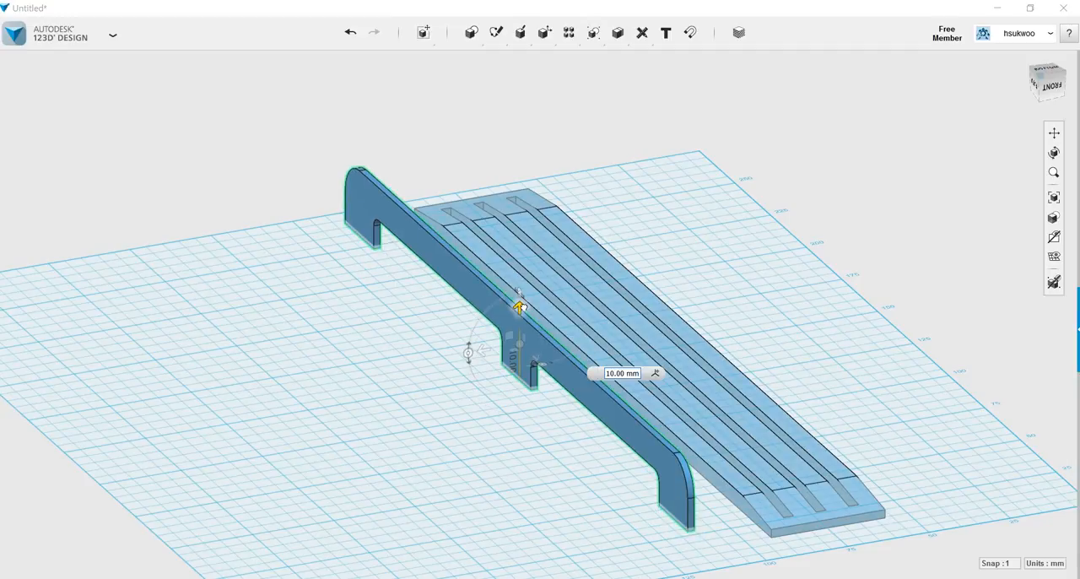
drag(520, 307, 520, 291)
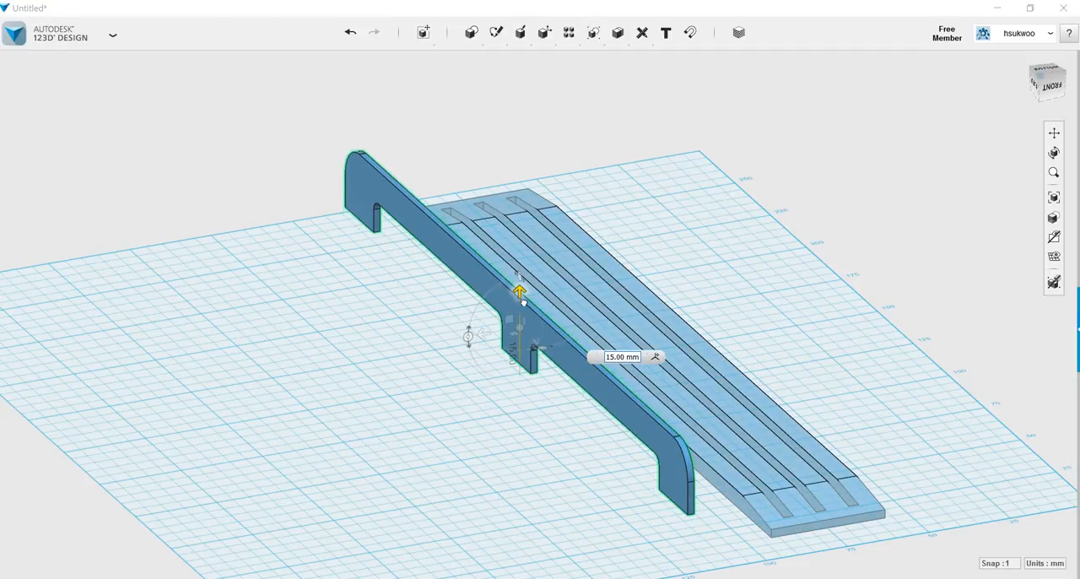
drag(523, 302, 523, 303)
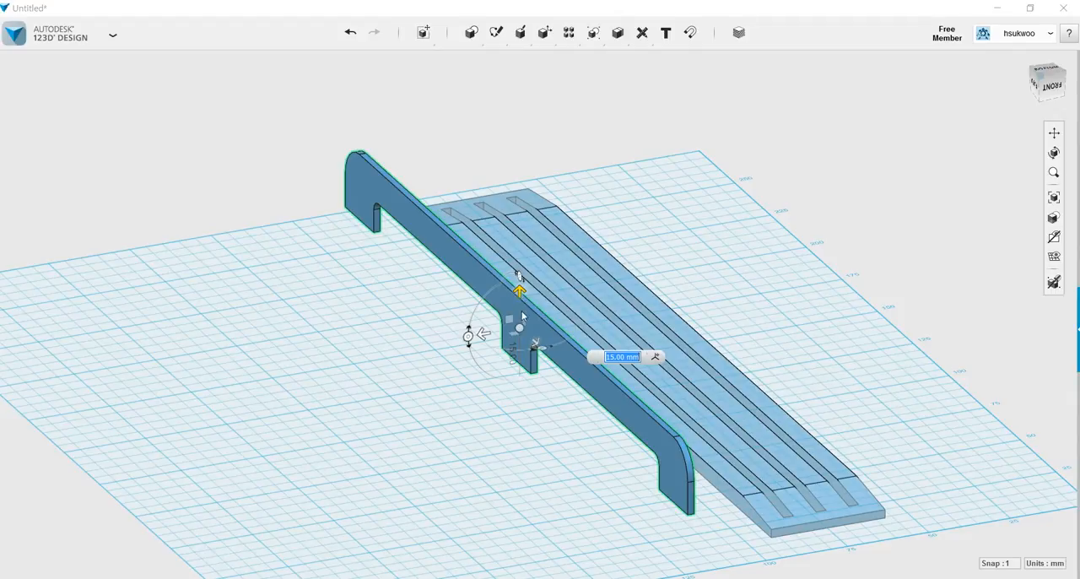
click(481, 332)
drag(482, 334, 647, 307)
Lower the notched plate by 7 mm so its three tabs sink into the back of the slotted bar.
right_drag(929, 430, 820, 434)
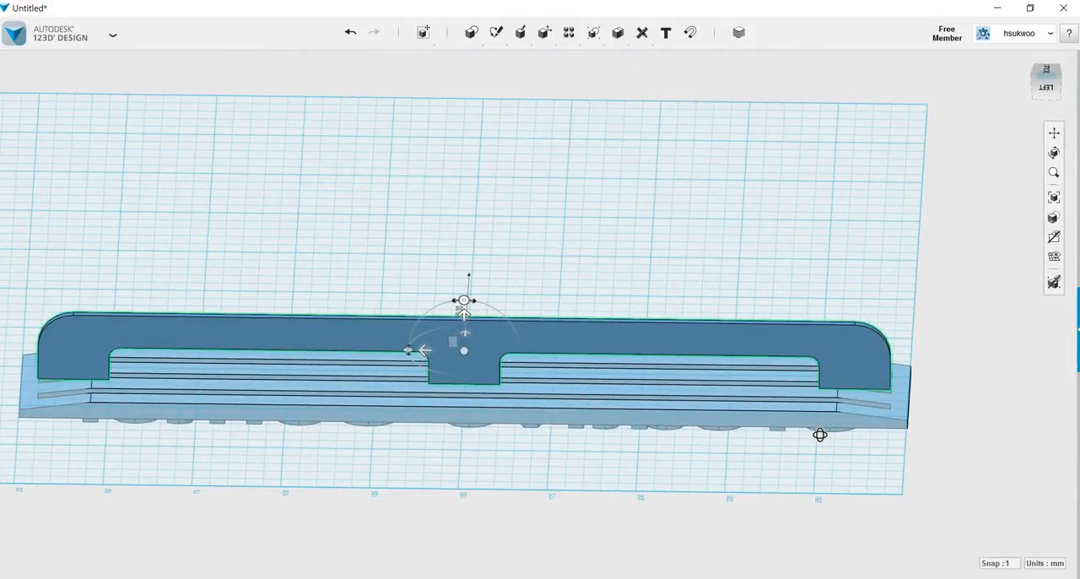
right_drag(819, 434, 824, 408)
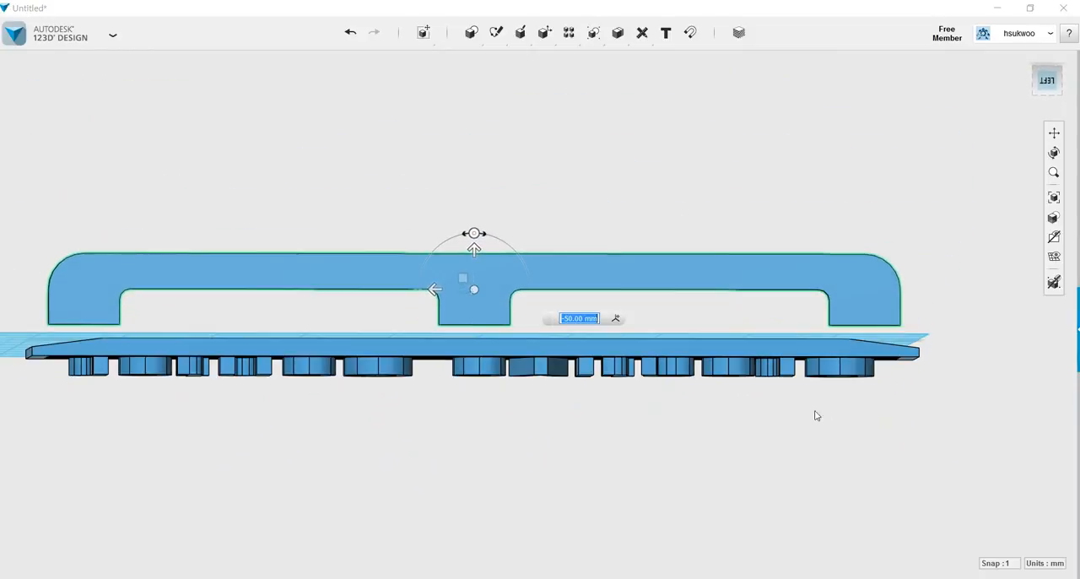
click(473, 249)
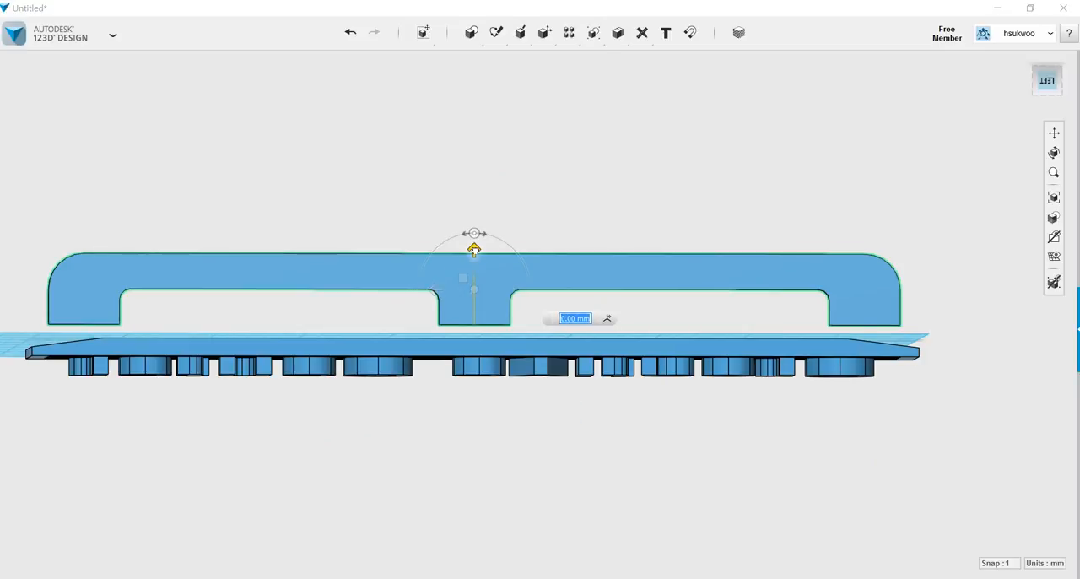
drag(474, 251, 474, 266)
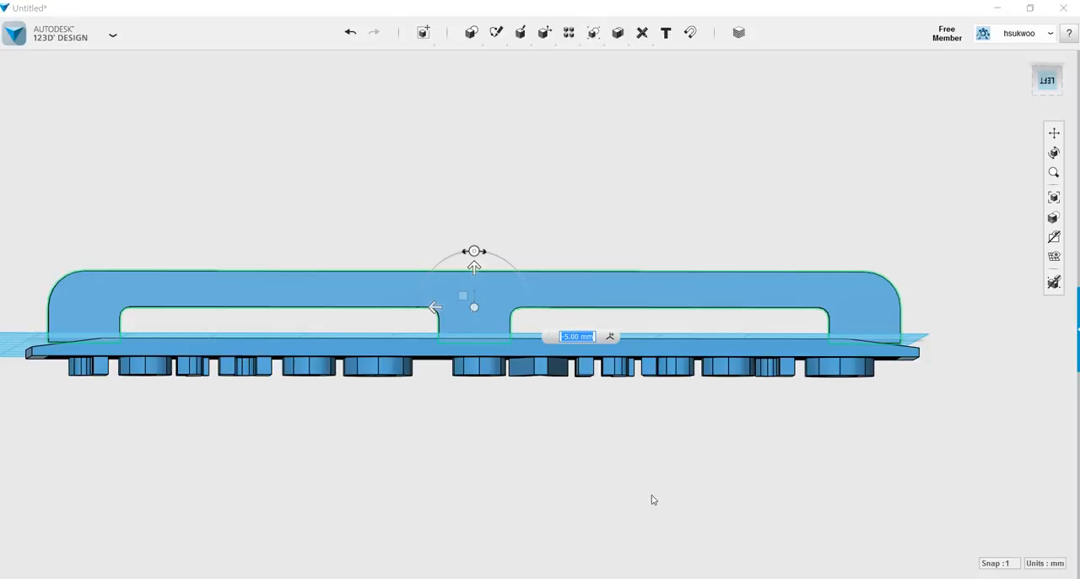
text(-)
text(6)
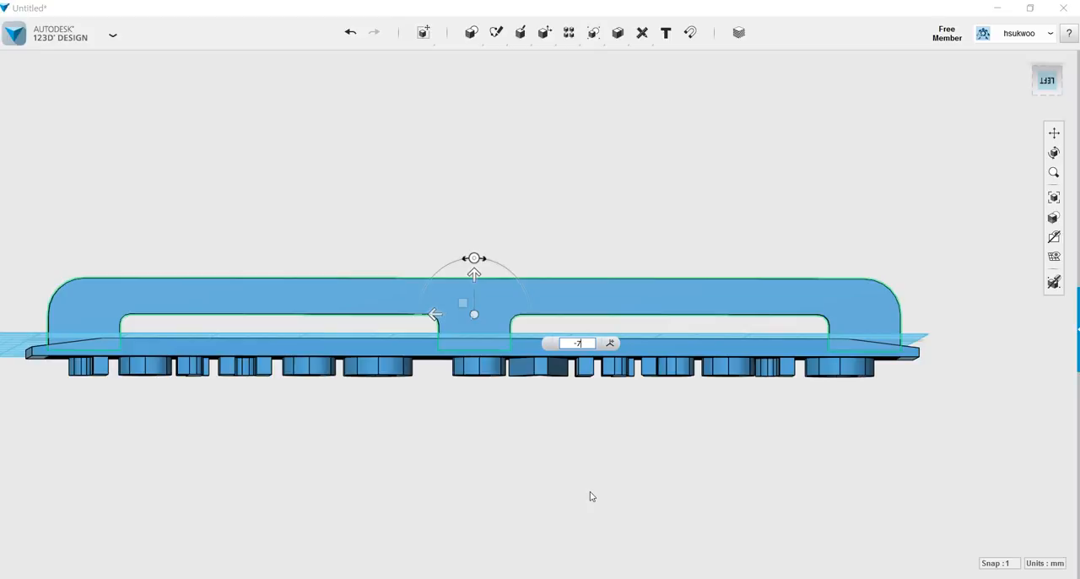
Shift the notched plate by -5 mm toward the bar's nearest long edge and finish the move.
right_drag(558, 473, 567, 562)
right_drag(577, 562, 578, 558)
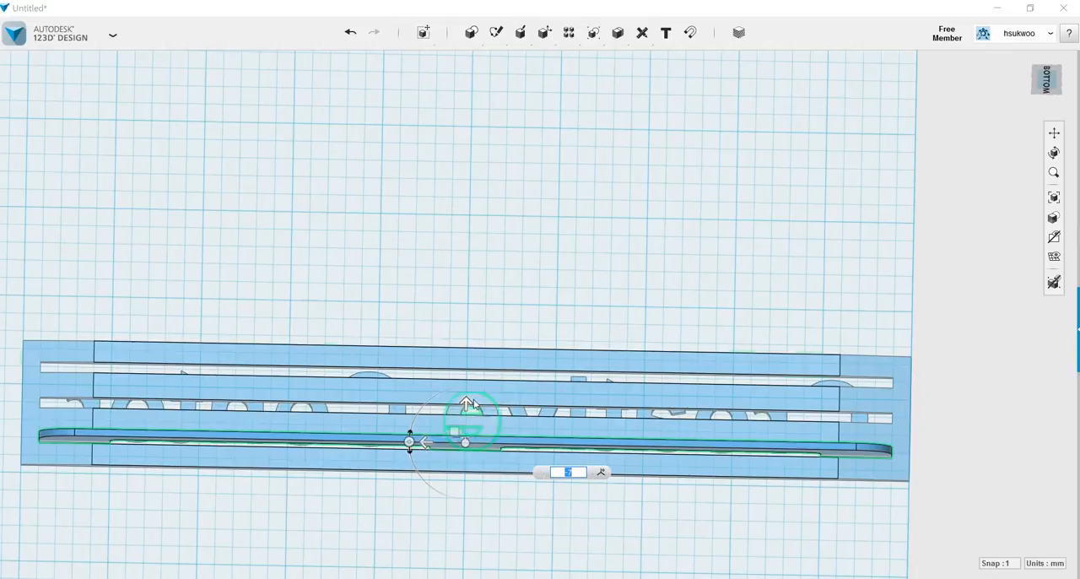
drag(466, 402, 465, 421)
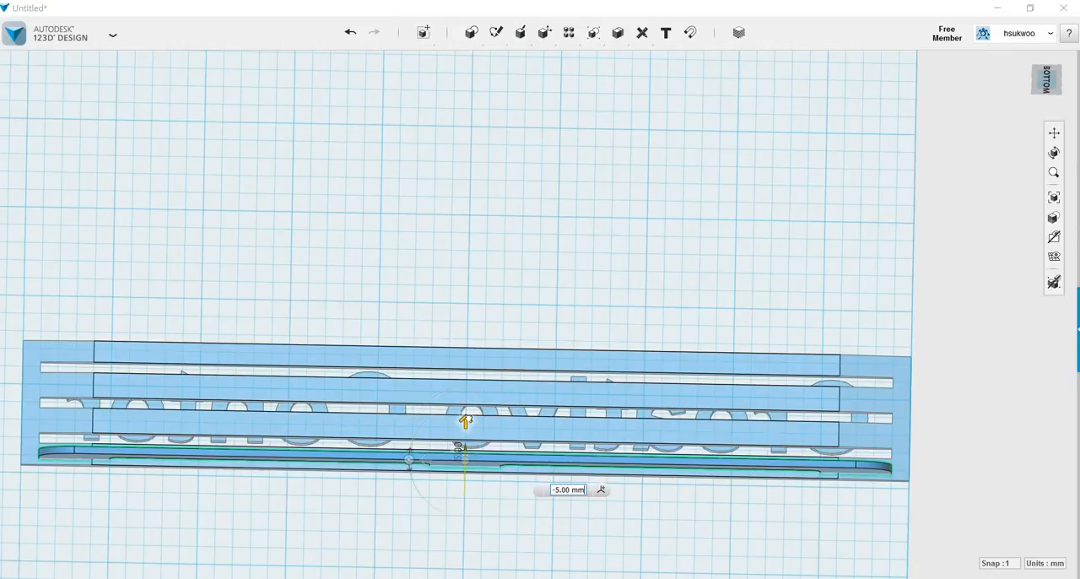
mouse_move(482, 548)
right_down()
mouse_move(486, 556)
mouse_move(494, 498)
mouse_move(479, 474)
mouse_move(485, 563)
right_up()
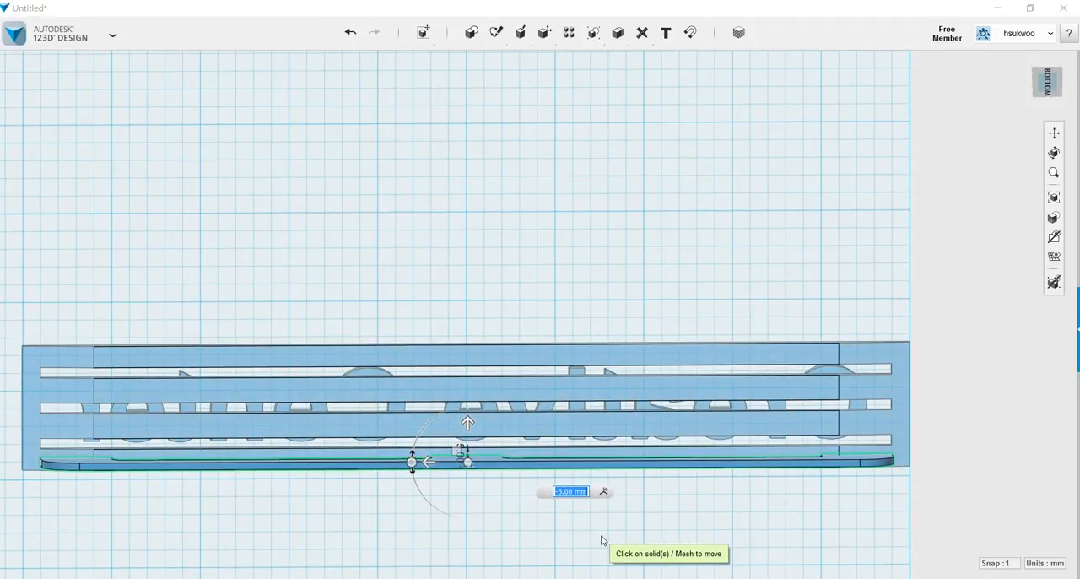
key(Return)
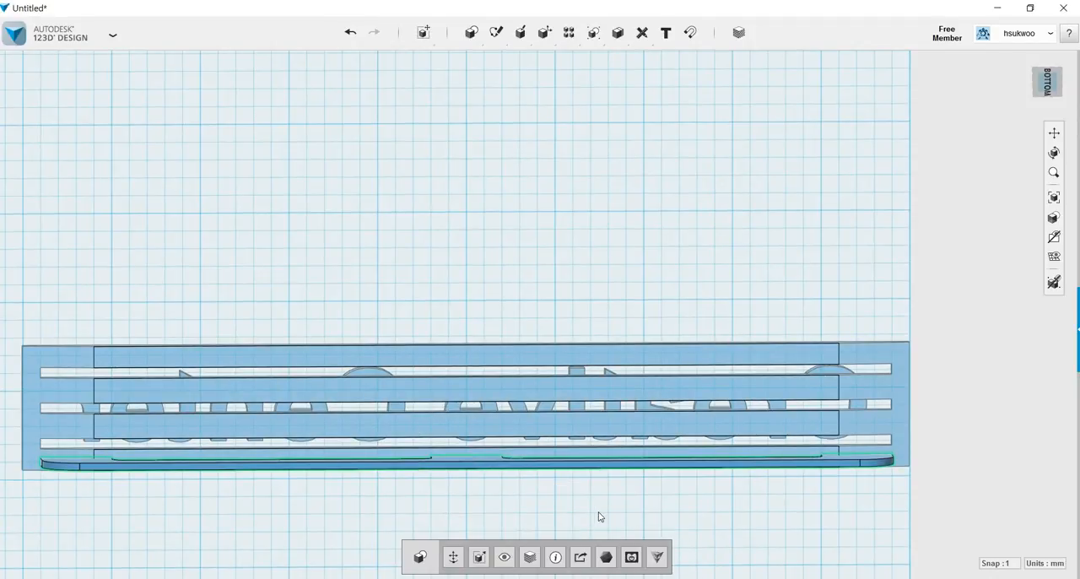
Examine from several angles how the notched plate's tabs sit against the long edge of the slotted bar.
right_drag(576, 510, 574, 532)
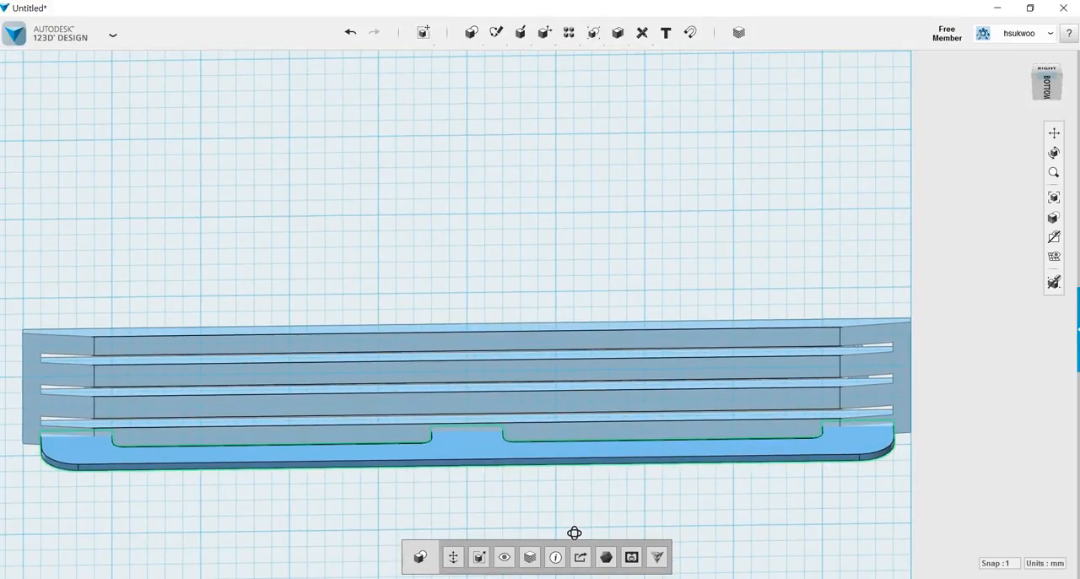
right_drag(781, 526, 739, 512)
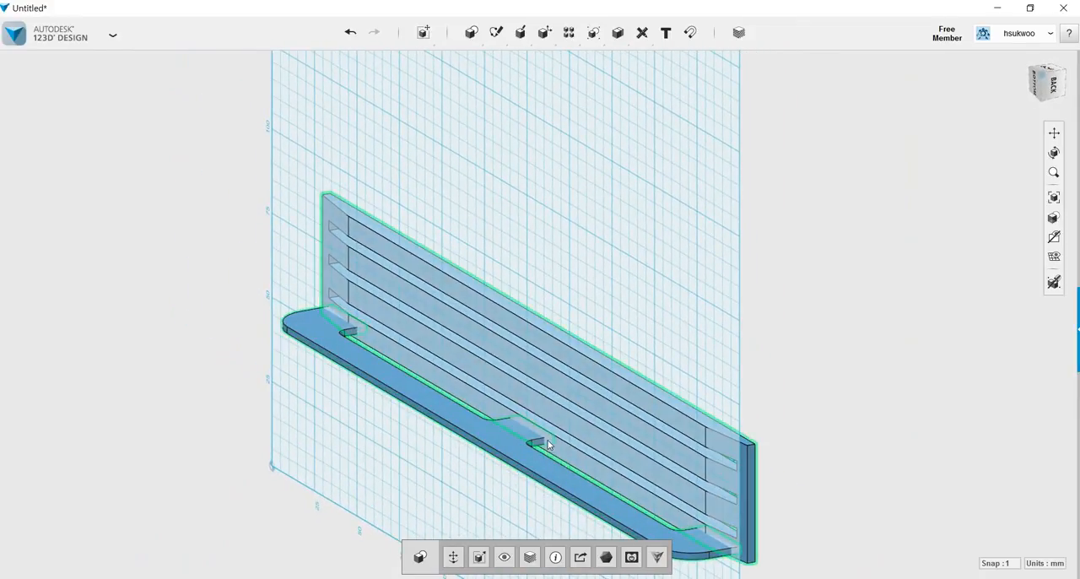
right_drag(781, 438, 876, 426)
right_drag(747, 504, 799, 532)
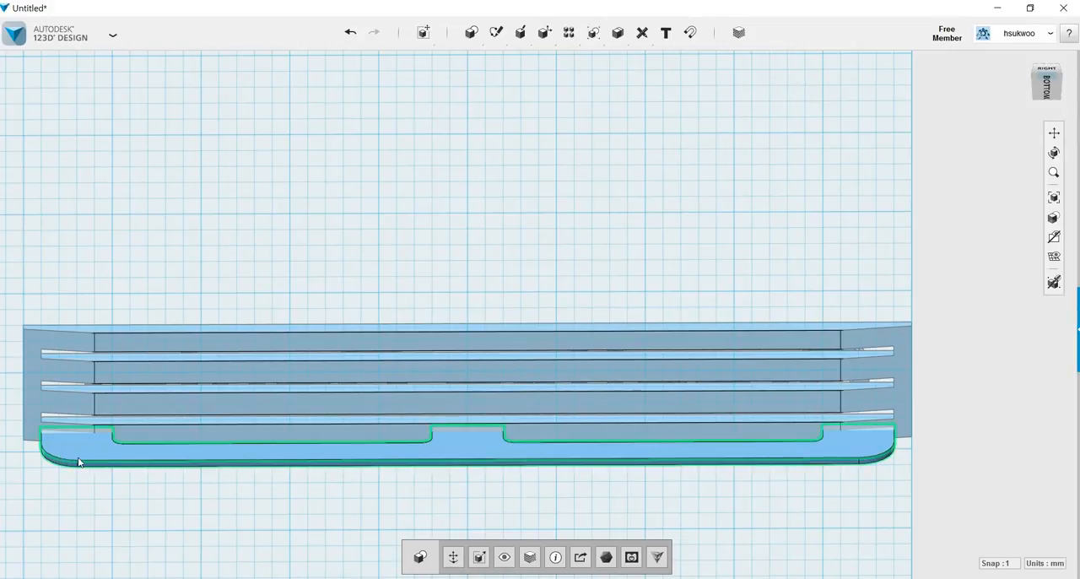
right_drag(512, 512, 512, 501)
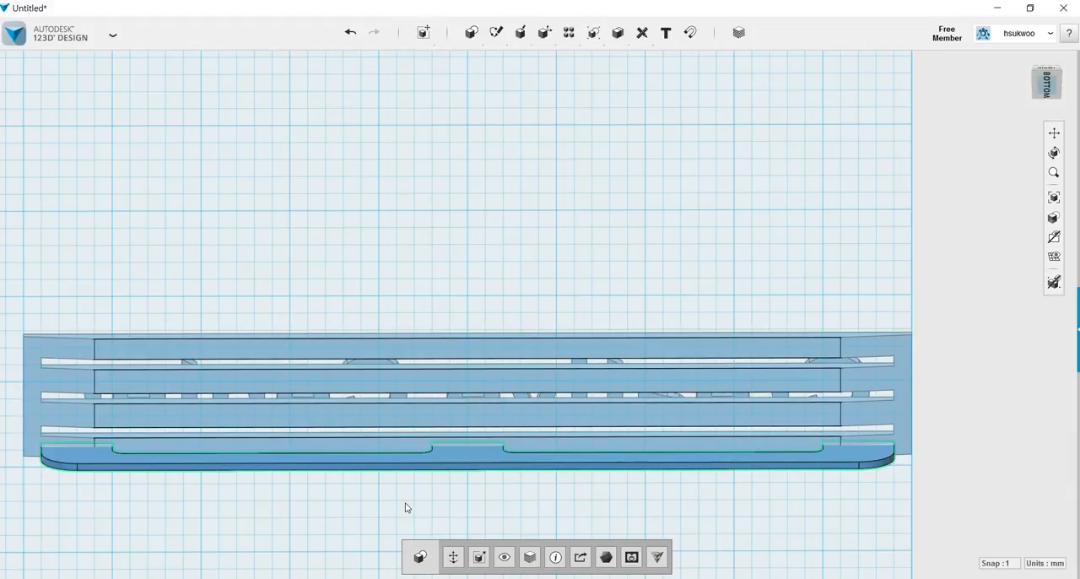
key(ctrl+t)
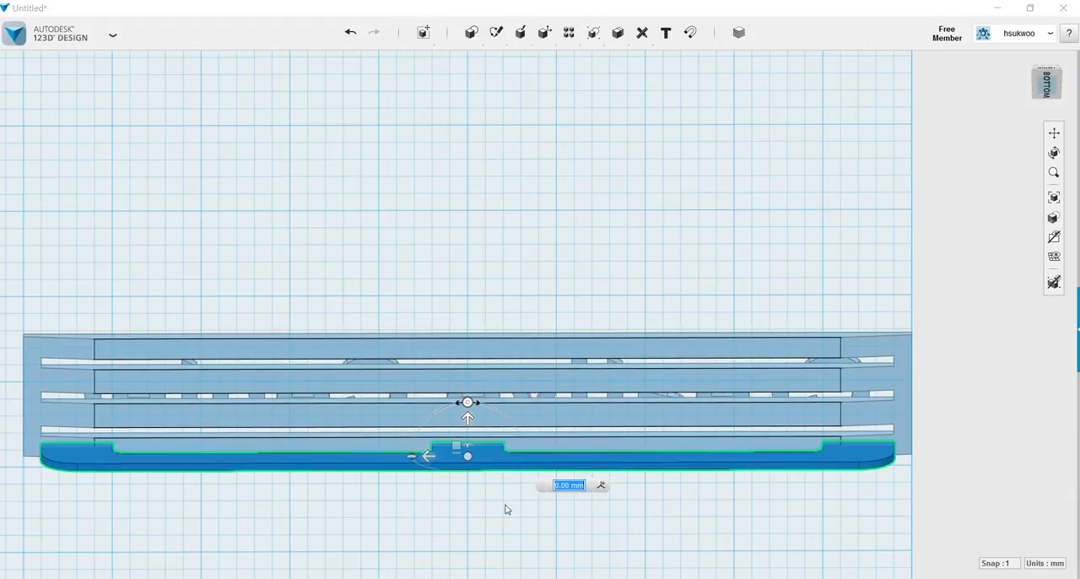
key(Escape)
right_drag(590, 511, 591, 515)
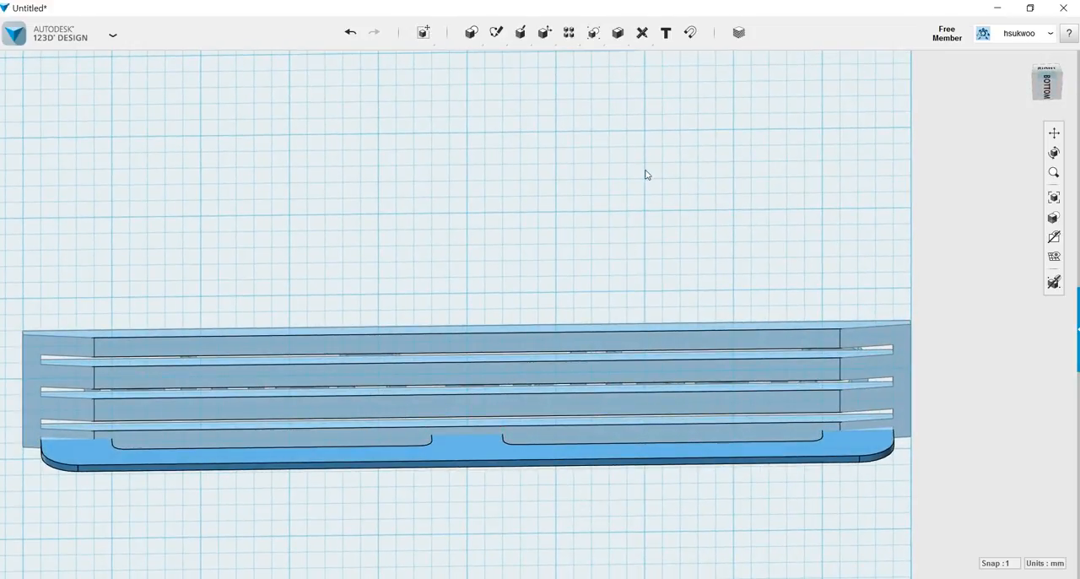
Subtract the notched plate from the slotted bar where its tabs overlap, keeping the plate as a separate solid.
mouse_move(605, 34)
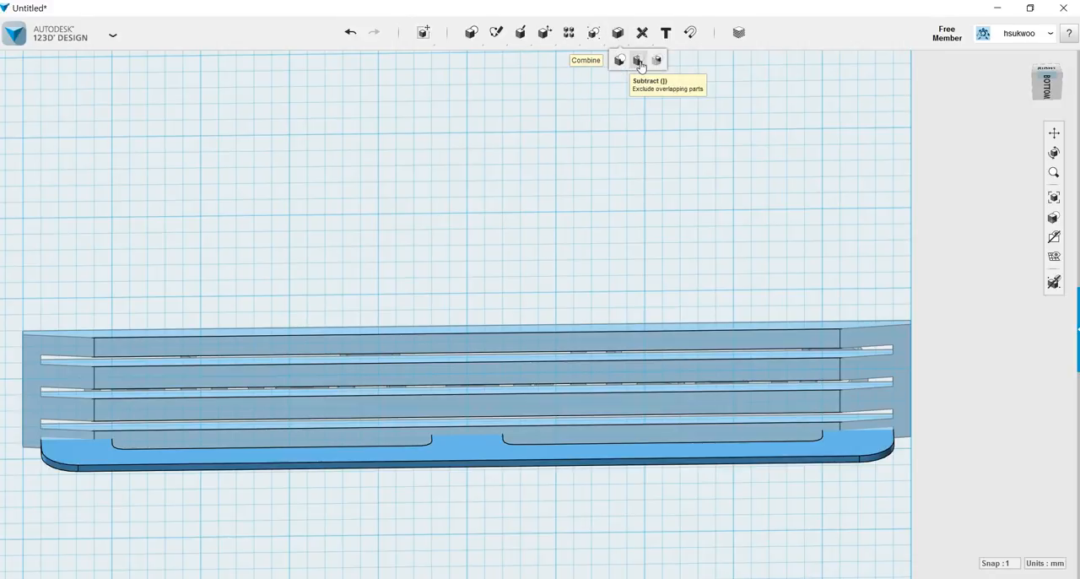
click(640, 65)
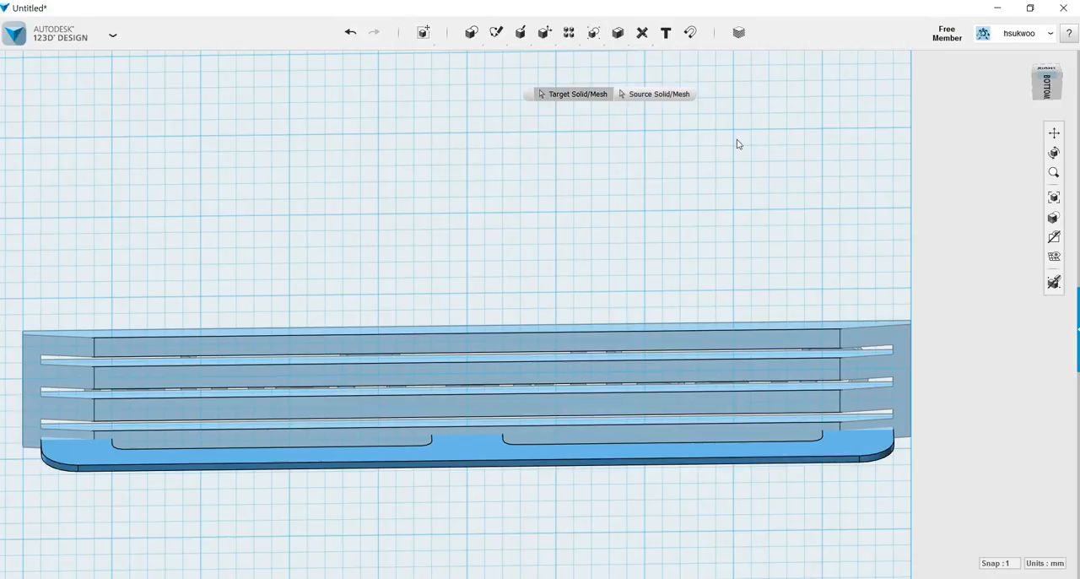
click(630, 341)
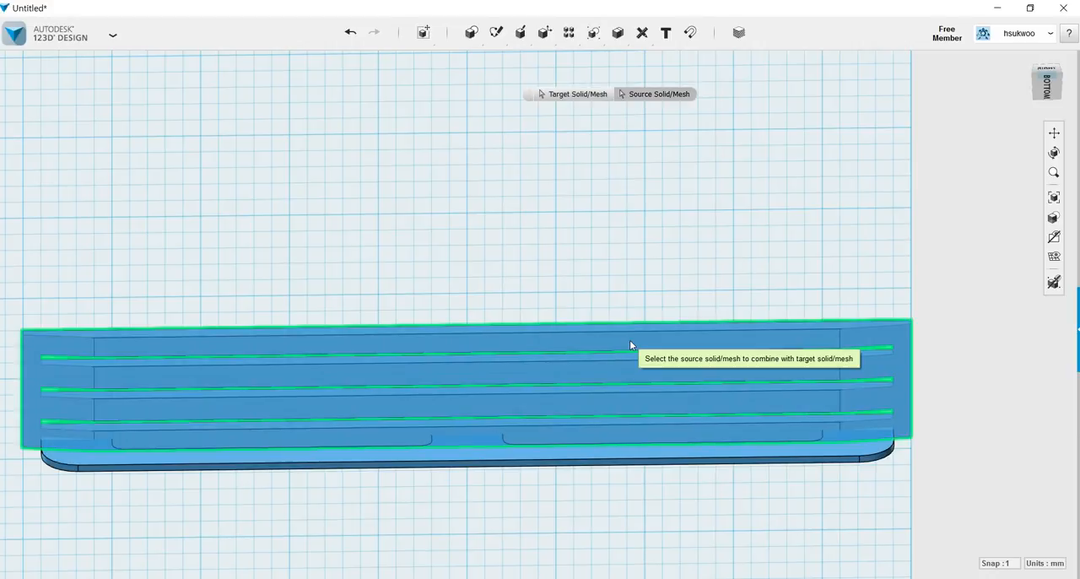
click(488, 454)
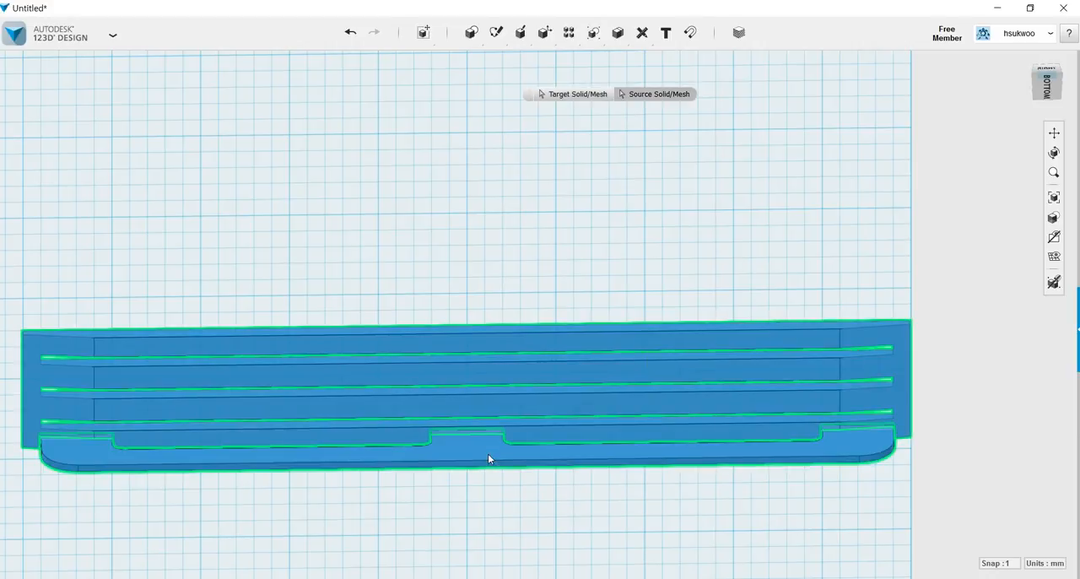
click(583, 546)
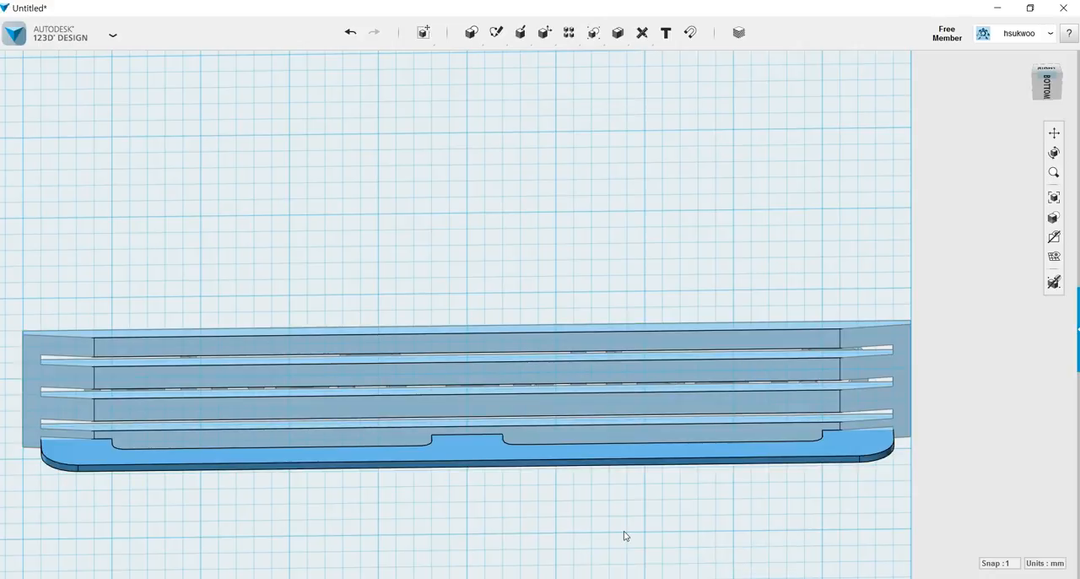
Merge the notched plate into the slotted bar as a single solid.
right_drag(644, 529, 644, 456)
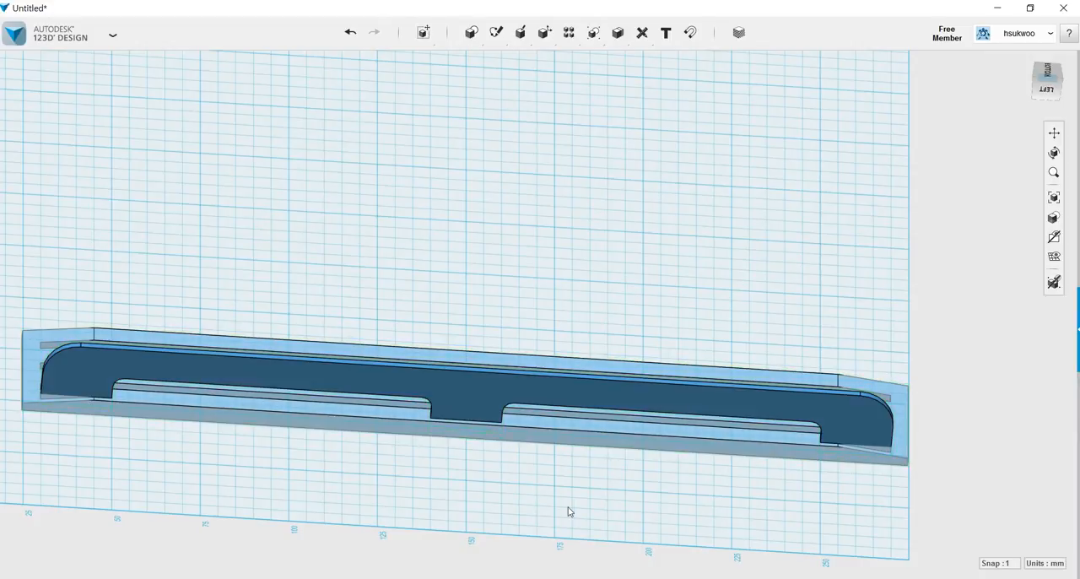
mouse_move(554, 504)
right_down()
mouse_move(547, 529)
mouse_move(540, 480)
mouse_move(520, 487)
mouse_move(465, 540)
mouse_move(427, 523)
mouse_move(357, 523)
mouse_move(377, 510)
mouse_move(363, 540)
mouse_move(386, 521)
mouse_move(463, 514)
mouse_move(564, 538)
mouse_move(554, 557)
right_up()
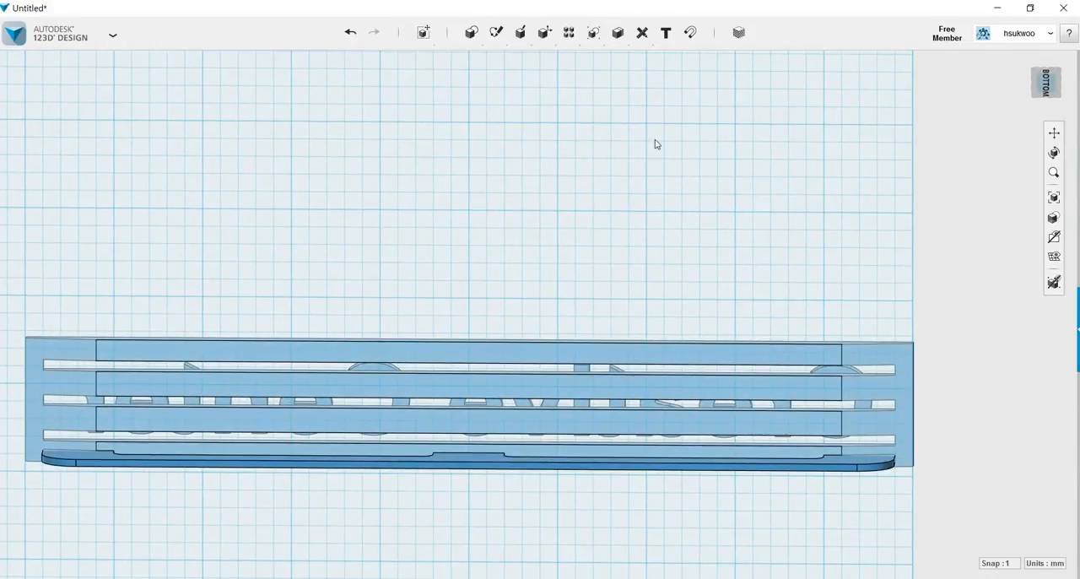
mouse_move(618, 37)
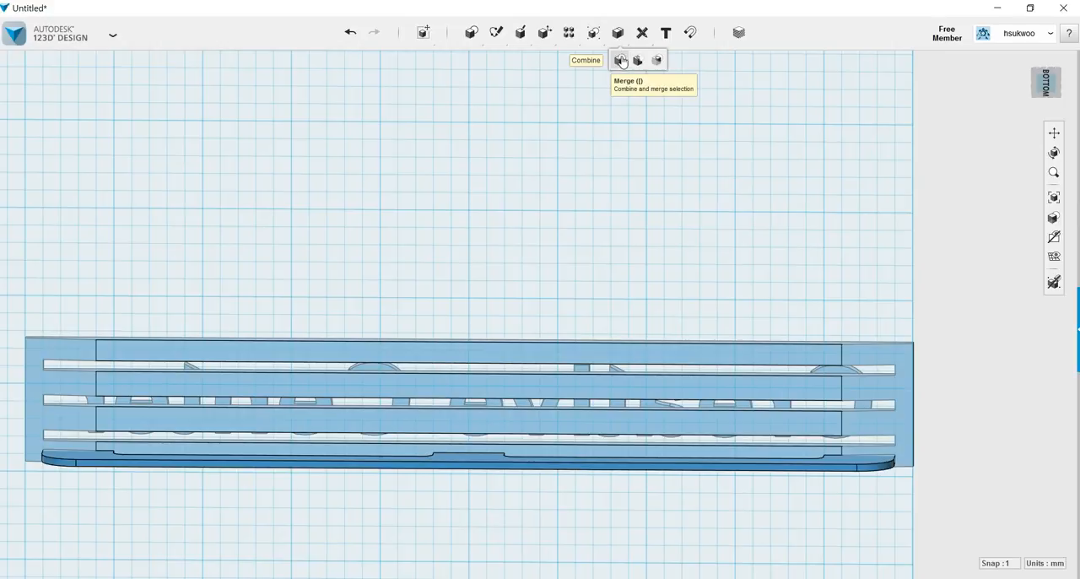
click(621, 61)
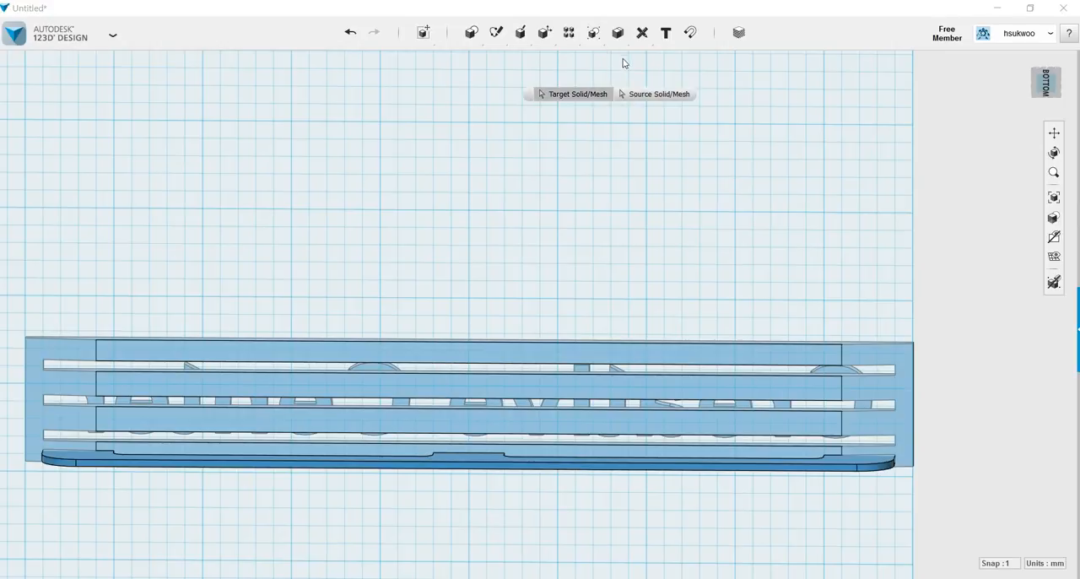
click(515, 353)
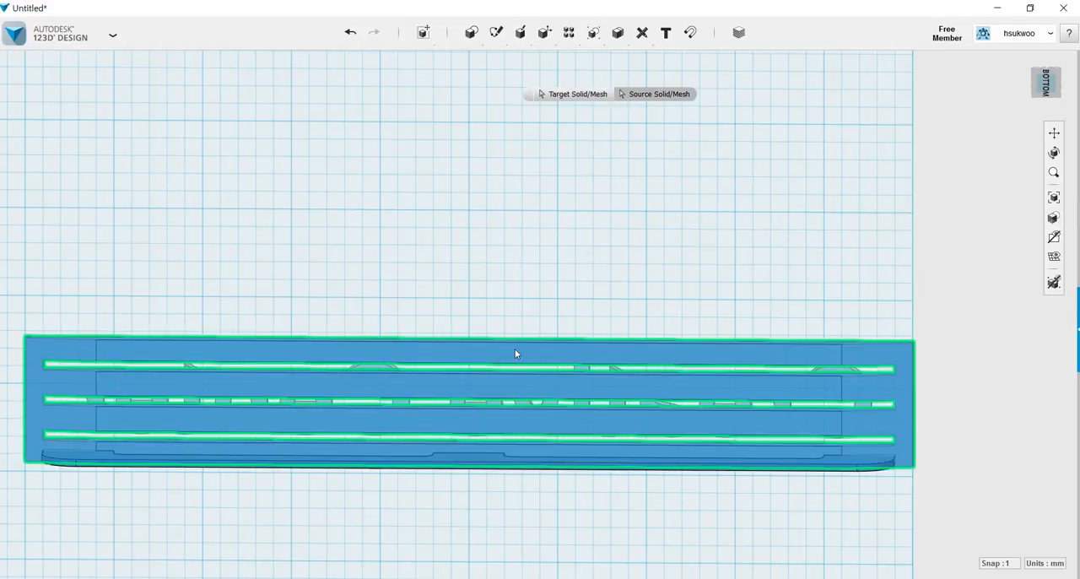
click(472, 465)
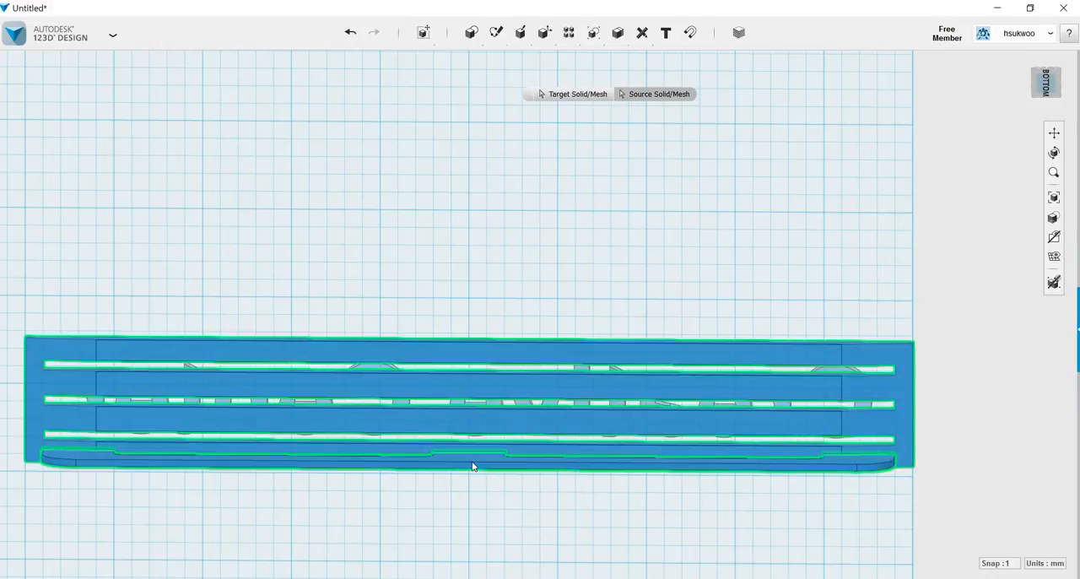
click(481, 515)
Apply the Latex plastic material to each letter of the word "Creative" on the slotted bar.
right_drag(507, 506, 328, 495)
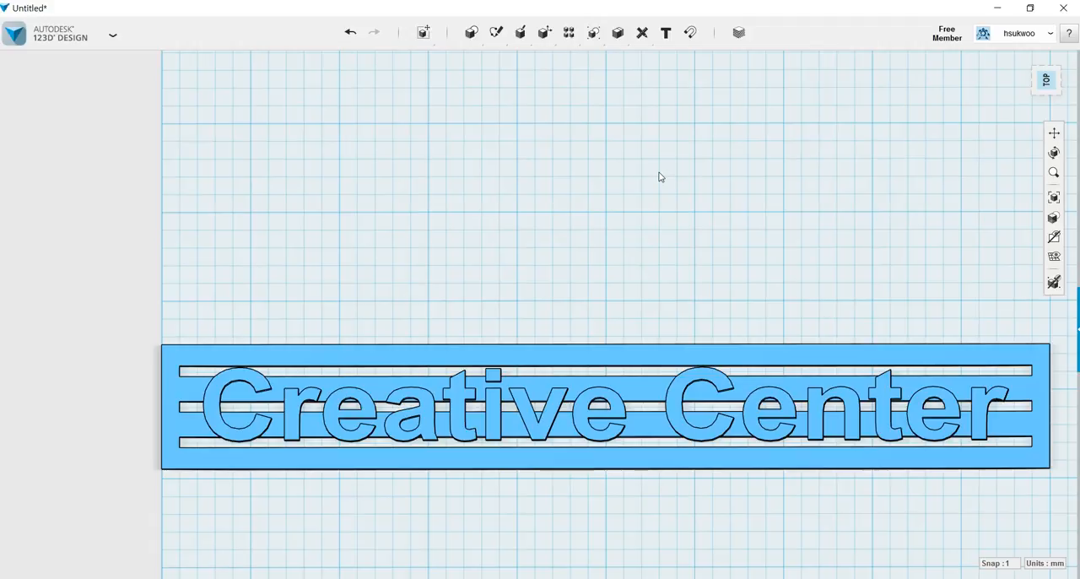
click(740, 33)
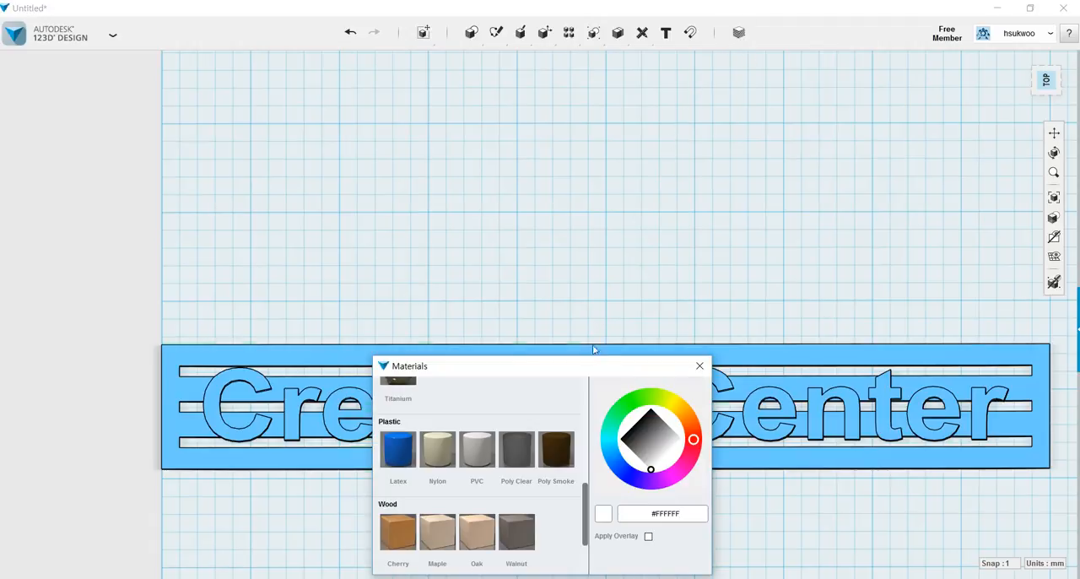
drag(589, 370, 826, 87)
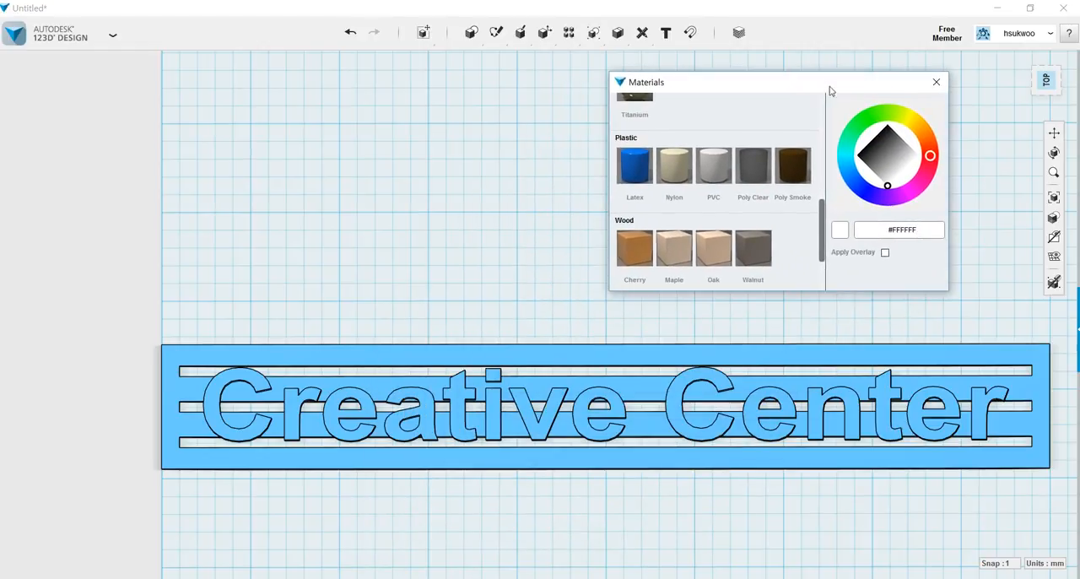
click(636, 168)
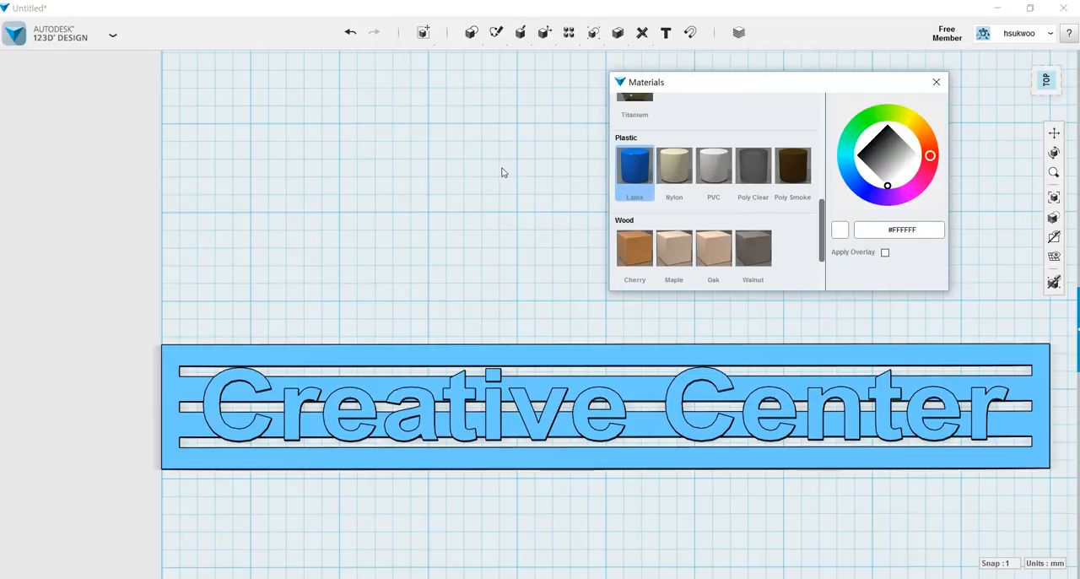
click(215, 398)
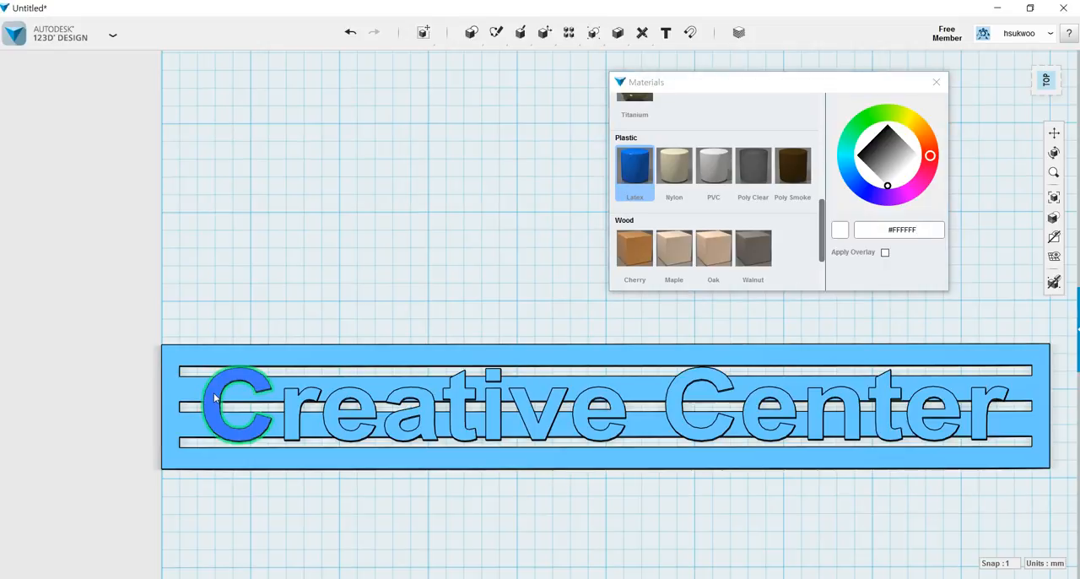
click(295, 405)
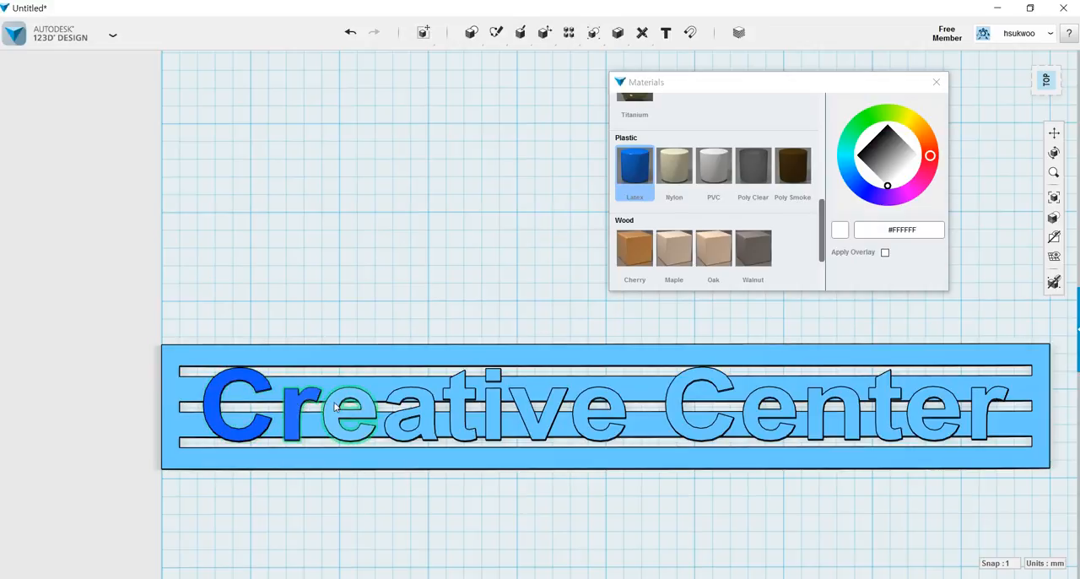
click(336, 407)
click(410, 413)
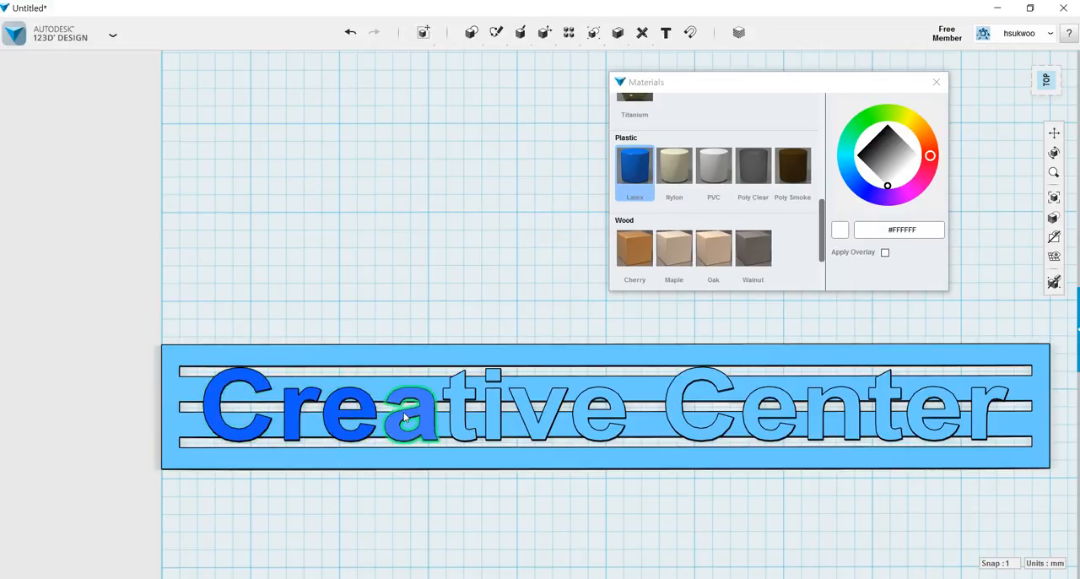
click(463, 419)
click(492, 417)
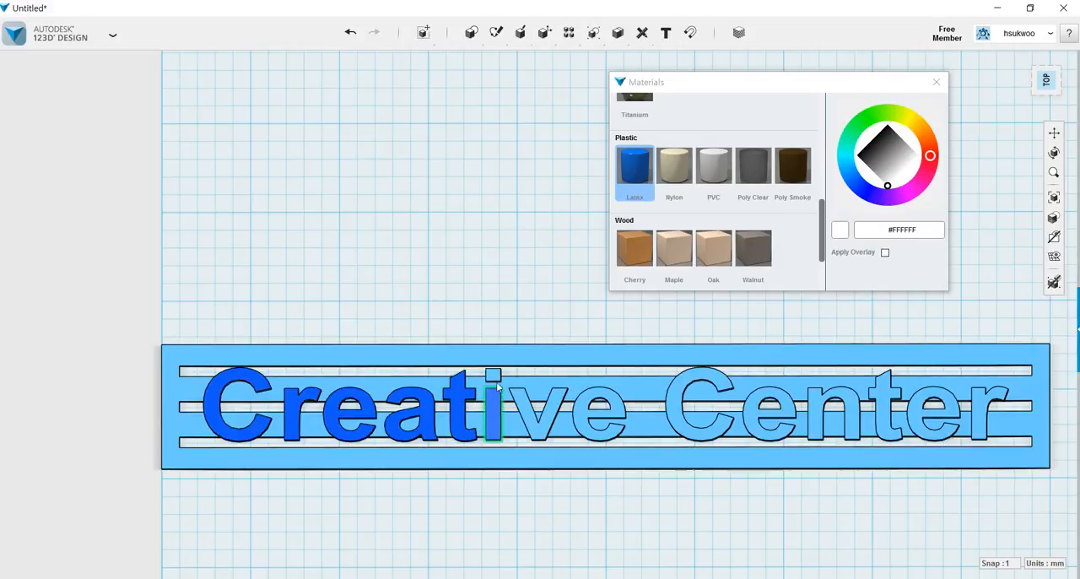
click(529, 413)
click(588, 418)
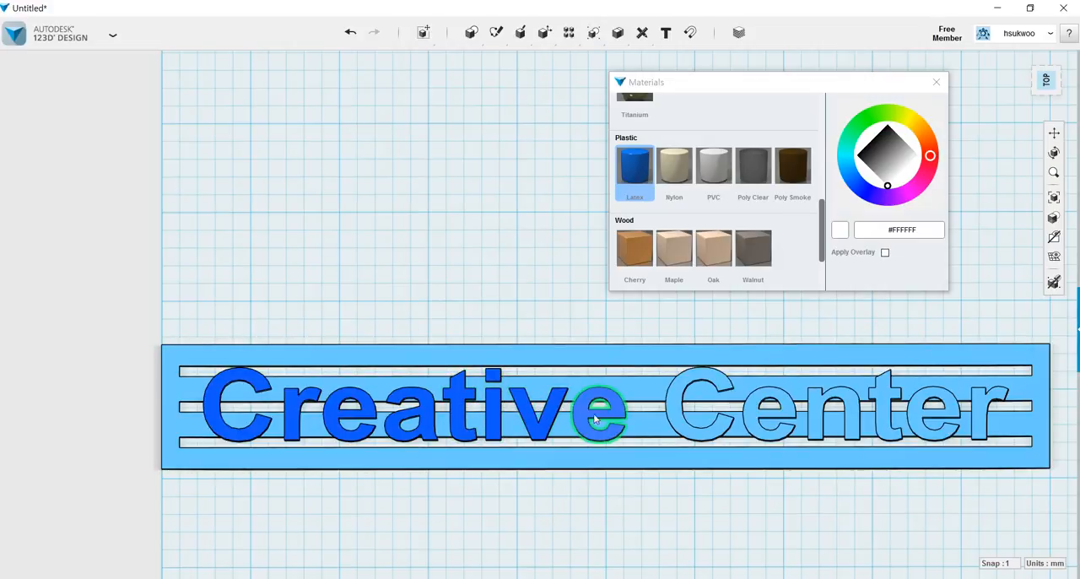
Give every letter of the word "Center" the same Latex plastic material.
click(672, 403)
click(768, 414)
click(823, 407)
click(885, 403)
click(919, 410)
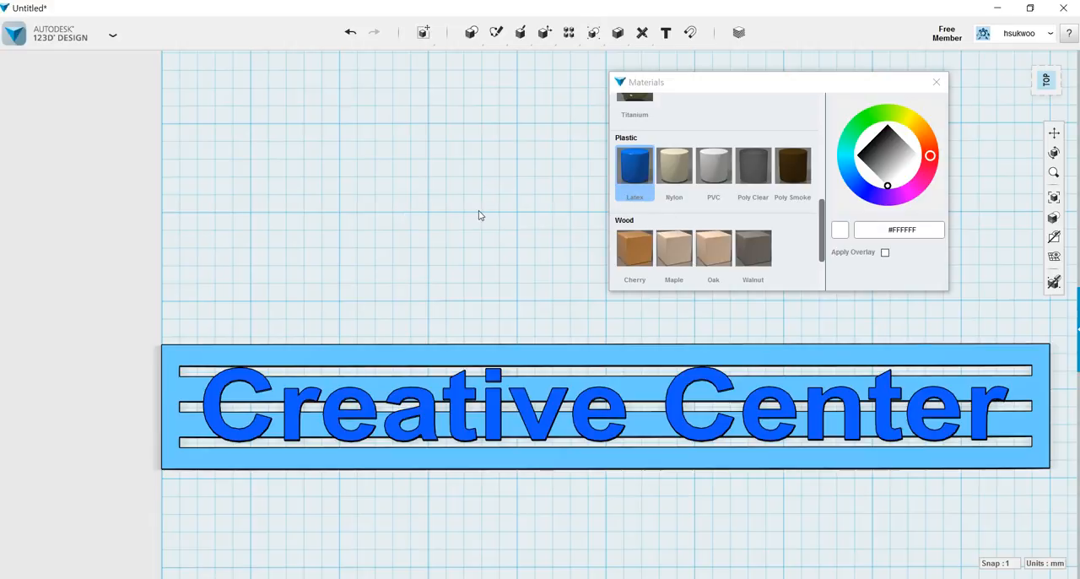
Apply the Nylon plastic material to the slotted bar behind the lettering and finish assigning materials.
click(668, 170)
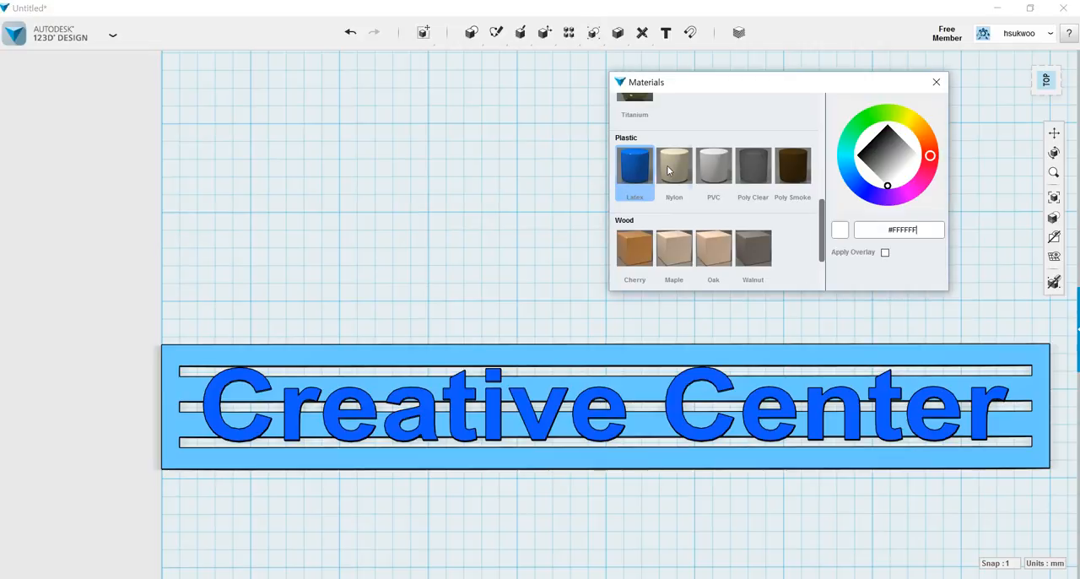
click(299, 358)
mouse_move(284, 265)
right_down()
mouse_move(391, 292)
mouse_move(292, 272)
right_up()
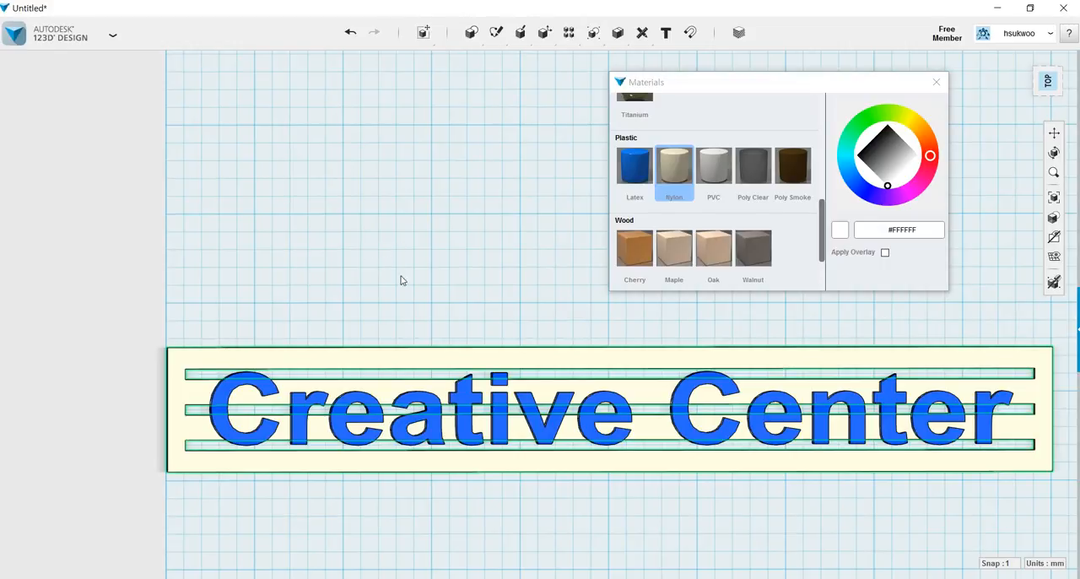
click(365, 298)
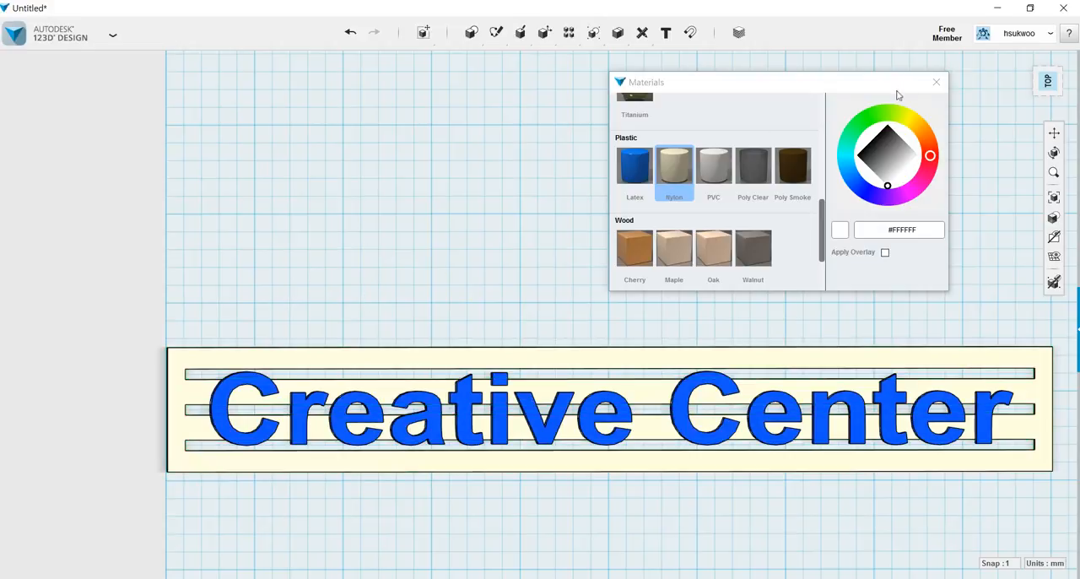
click(938, 82)
middle_drag(559, 231, 547, 235)
mouse_move(547, 235)
right_down()
mouse_move(442, 236)
mouse_move(537, 243)
mouse_move(540, 228)
right_up()
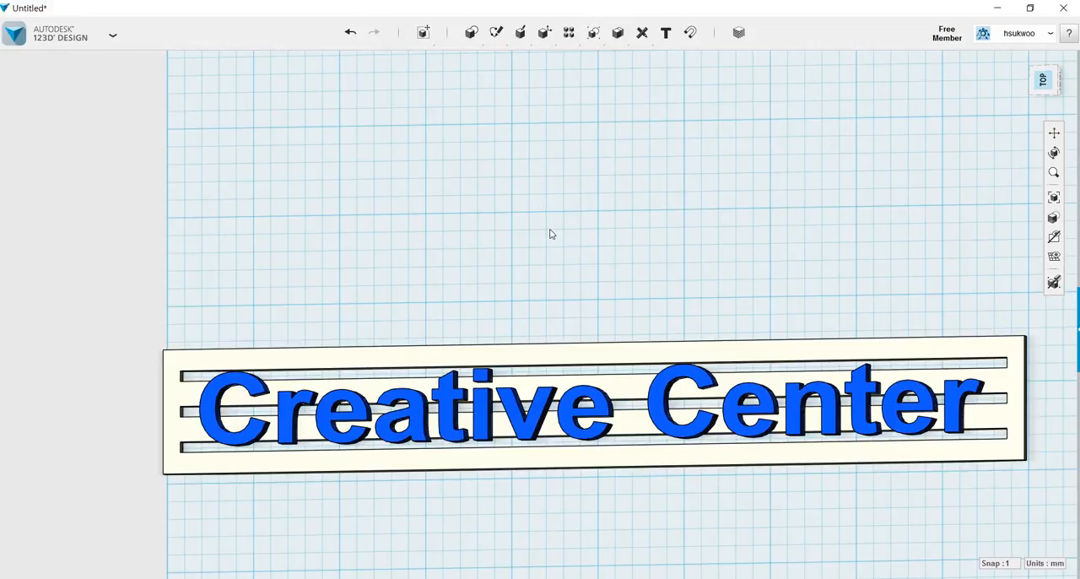